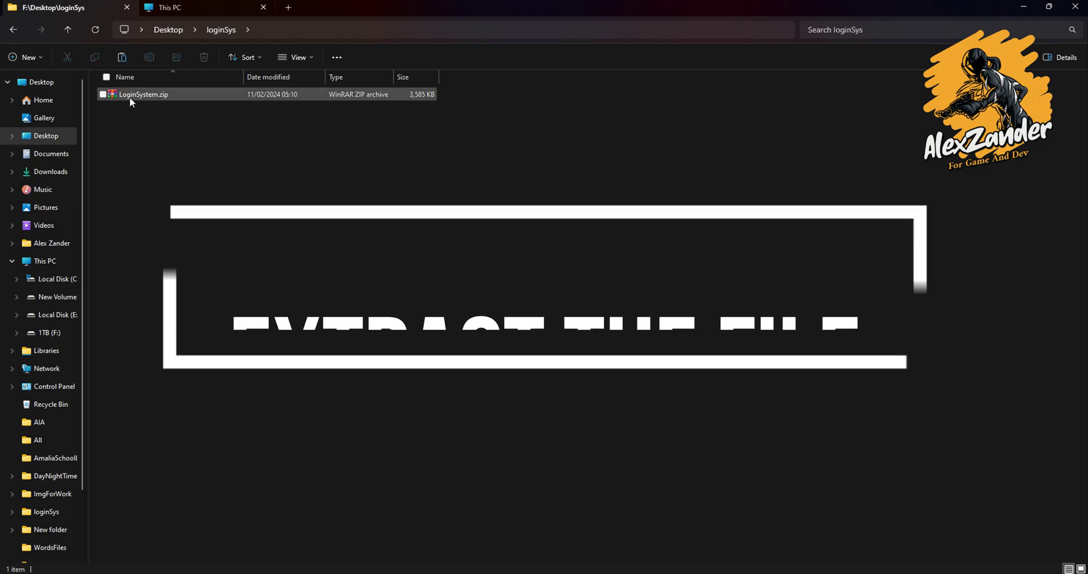
# Extract LoginSystem.zip with WinRAR into a LoginSystem folder and open it
pyautogui.rightClick(137, 96)
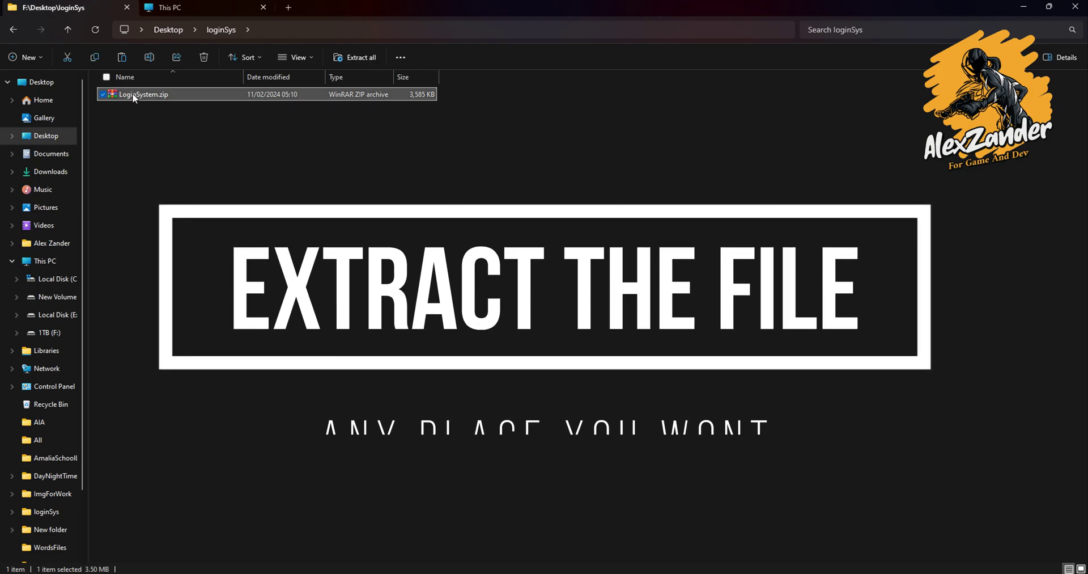
pyautogui.moveTo(217, 154)
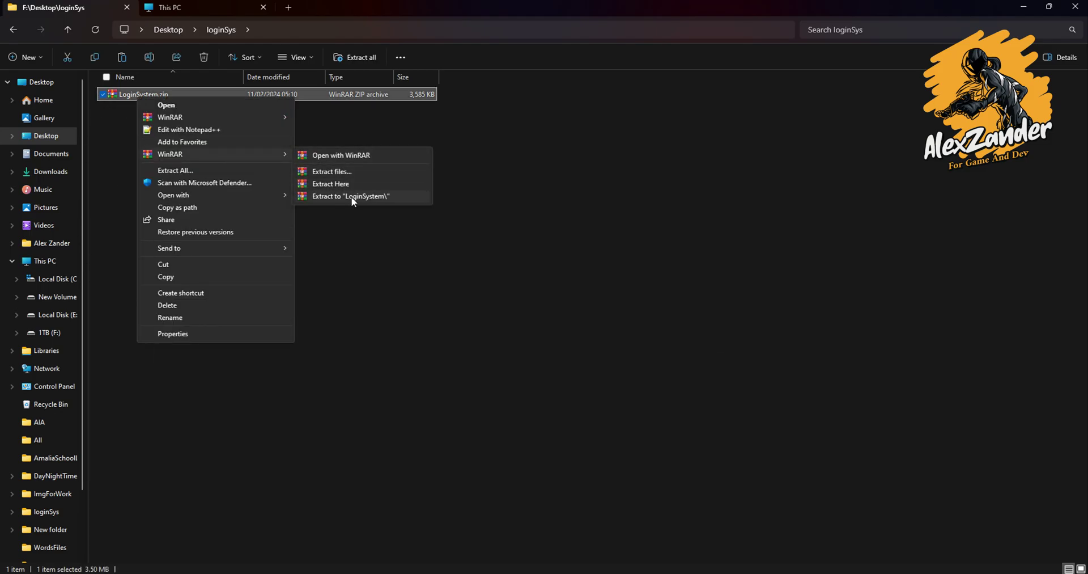
pyautogui.click(352, 197)
pyautogui.doubleClick(143, 110)
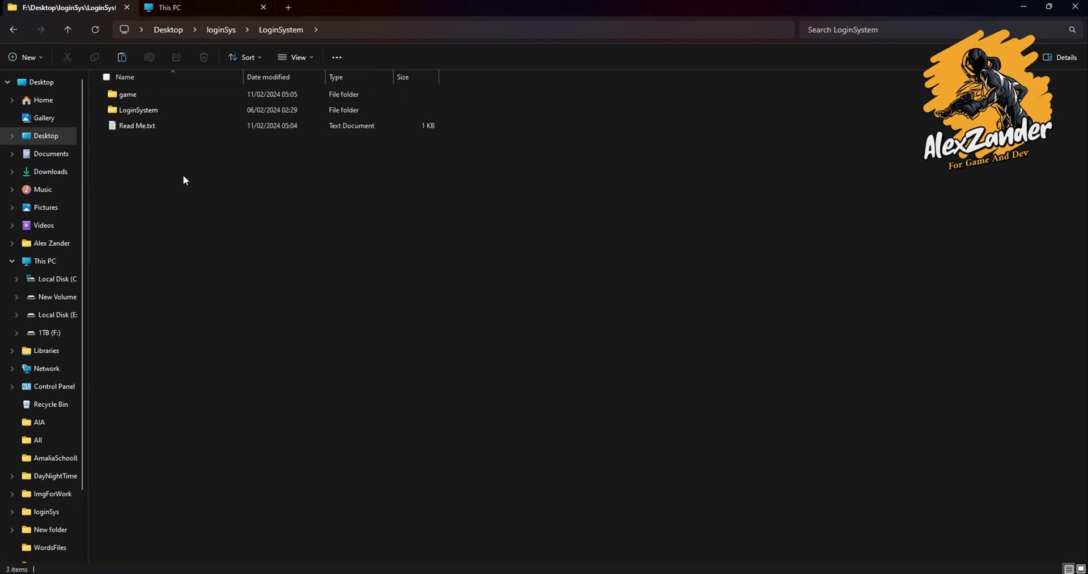
# Look through the files inside the game folder, then return to LoginSystem
pyautogui.doubleClick(142, 94)
pyautogui.moveTo(157, 253); pyautogui.dragTo(142, 97)
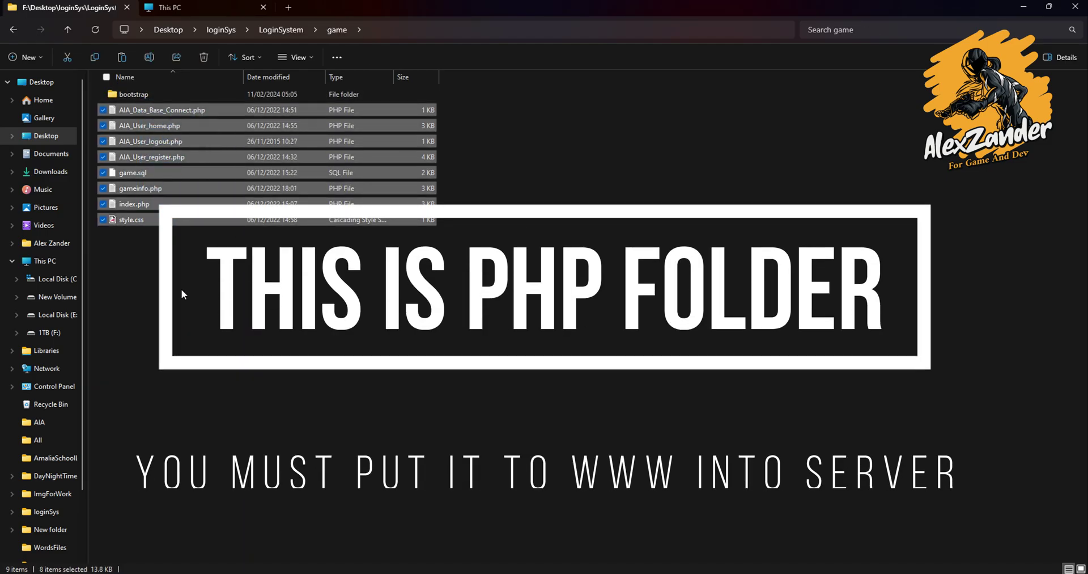
pyautogui.click(181, 288)
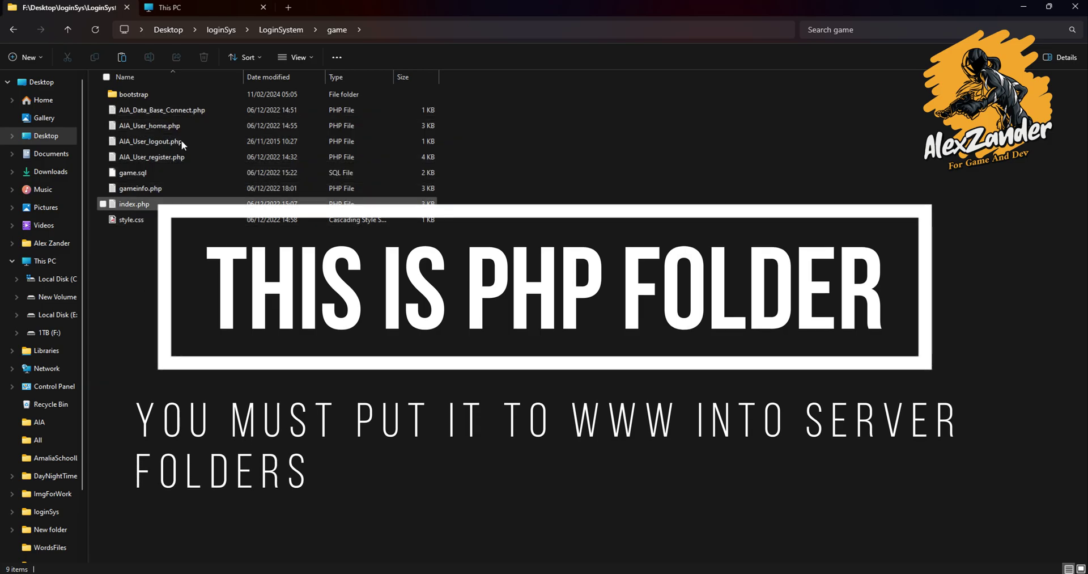
pyautogui.click(276, 30)
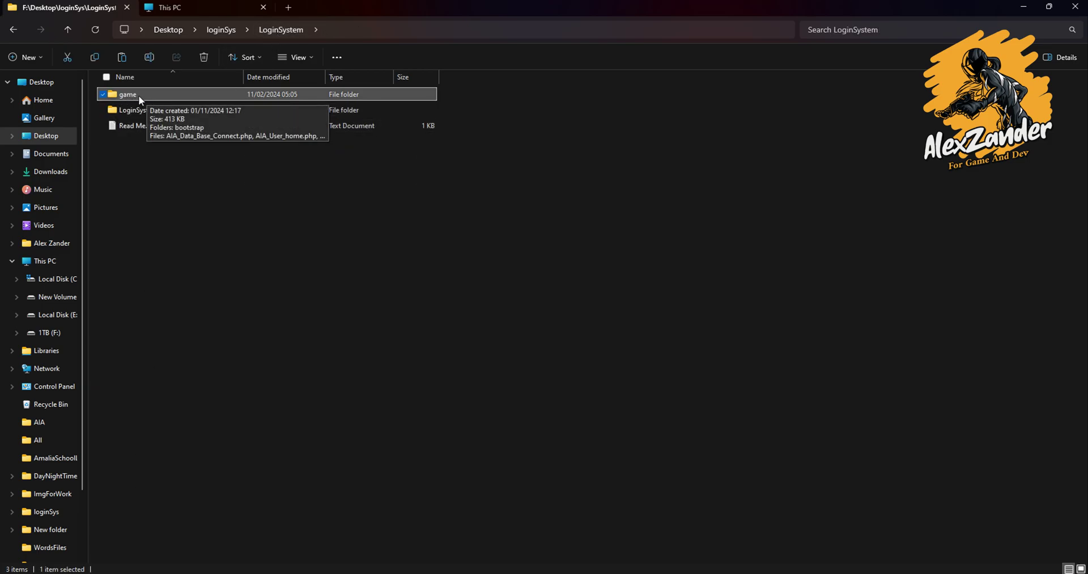
# Cut the game folder for moving and show This PC's drives
pyautogui.rightClick(140, 98)
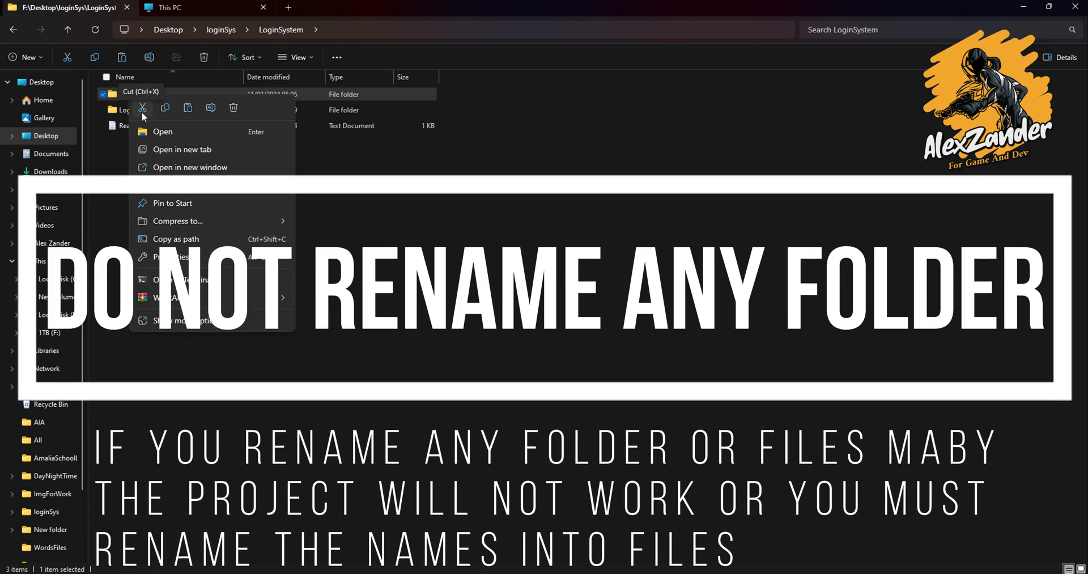
pyautogui.press('Escape')
pyautogui.click(175, 8)
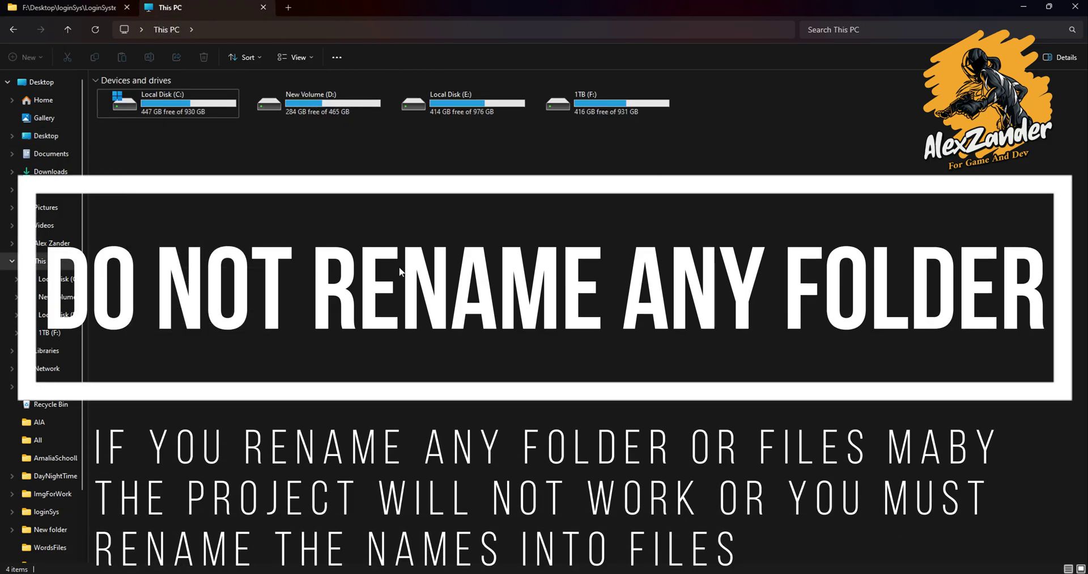
# Paste the game folder into C:\AppServ\www and open it, selecting game.sql
pyautogui.doubleClick(164, 108)
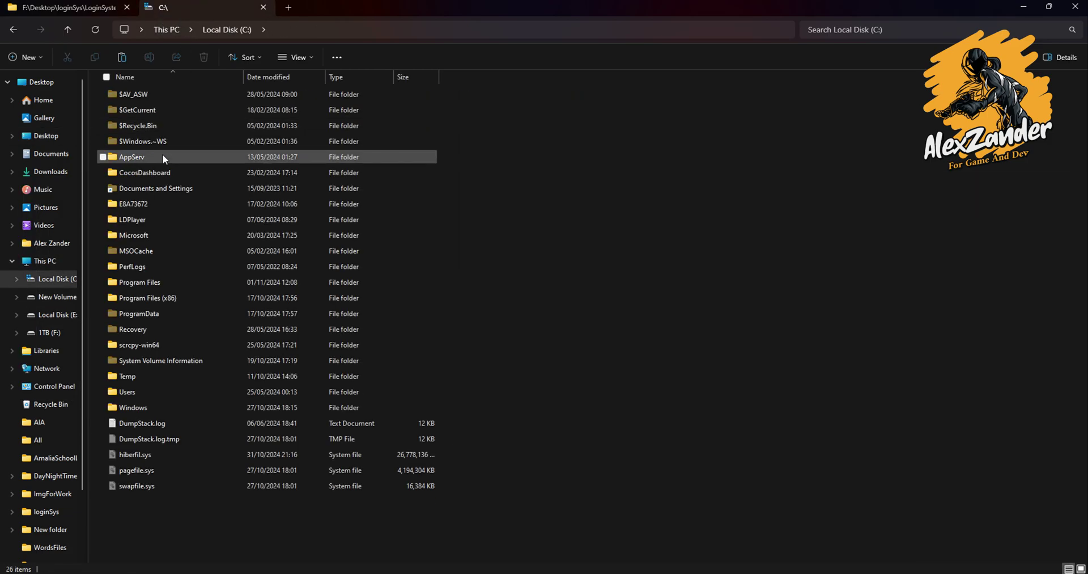
pyautogui.doubleClick(138, 161)
pyautogui.doubleClick(134, 141)
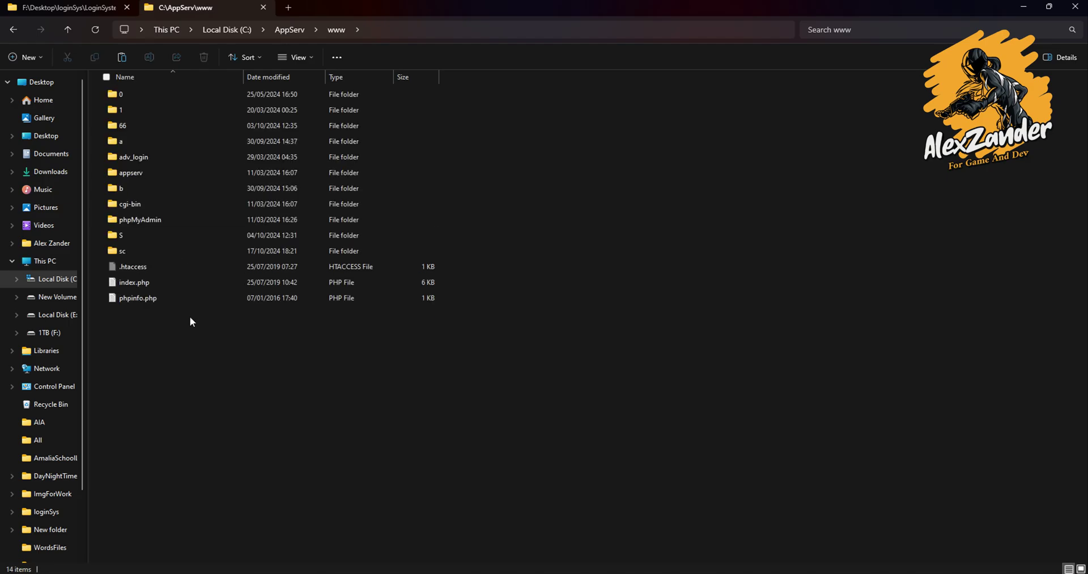
pyautogui.rightClick(198, 369)
pyautogui.click(213, 380)
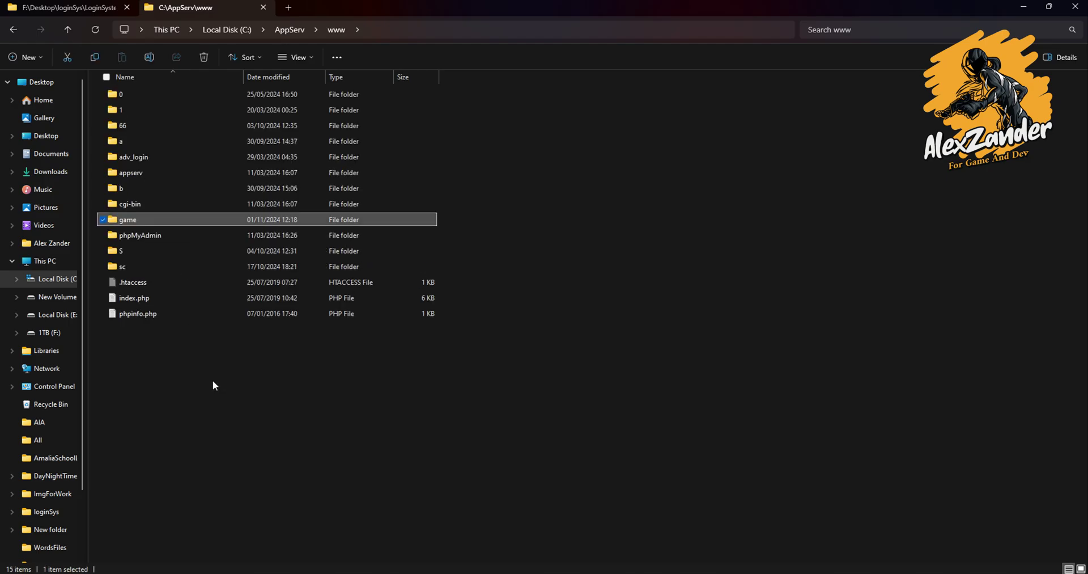
pyautogui.doubleClick(132, 219)
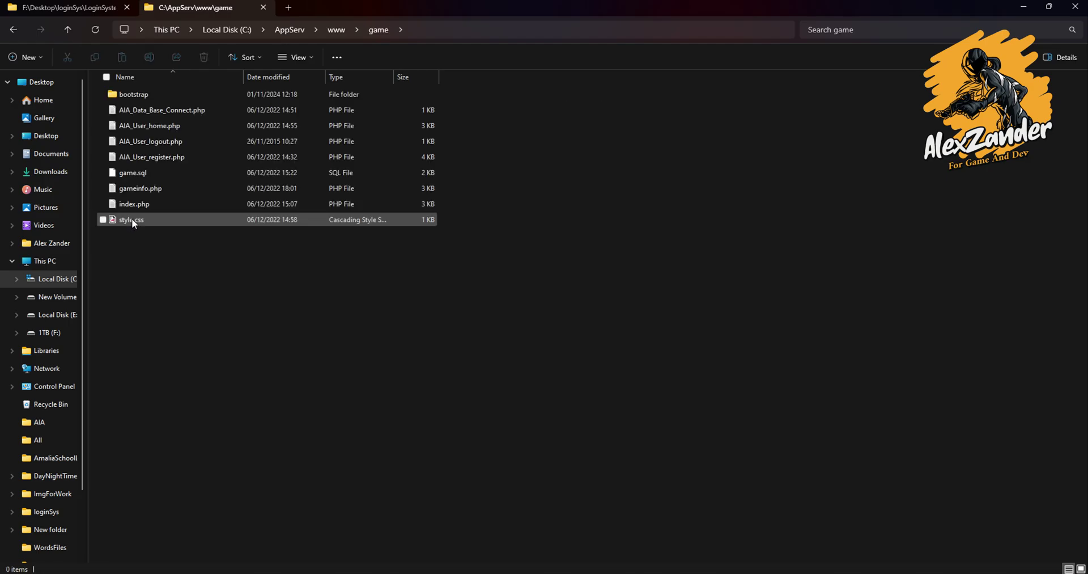
pyautogui.click(163, 172)
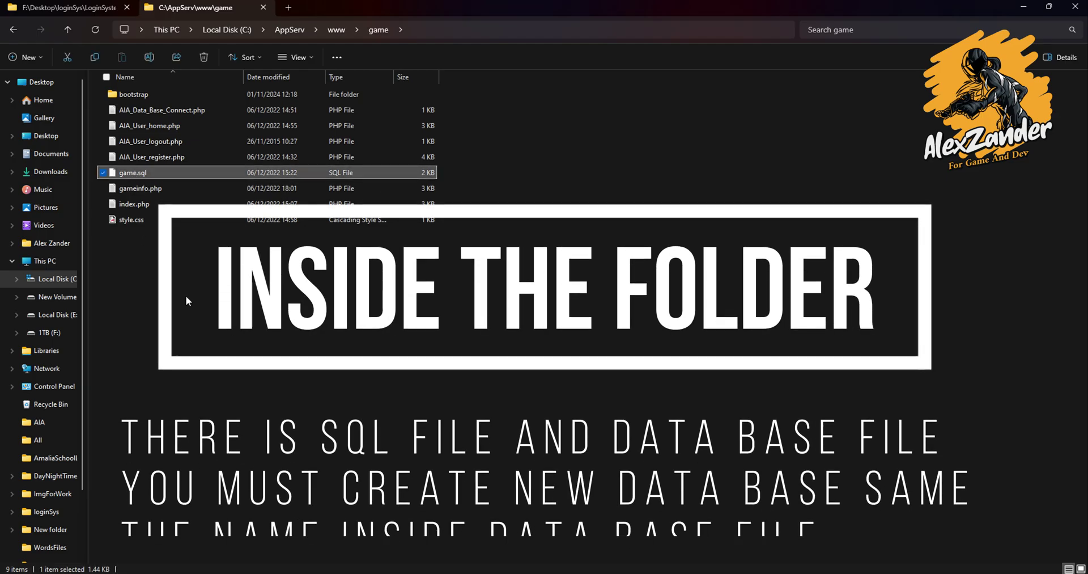
# Open AIA_Data_Base_Connect.php in maximized Notepad and copy the database name 'game'
pyautogui.doubleClick(146, 113)
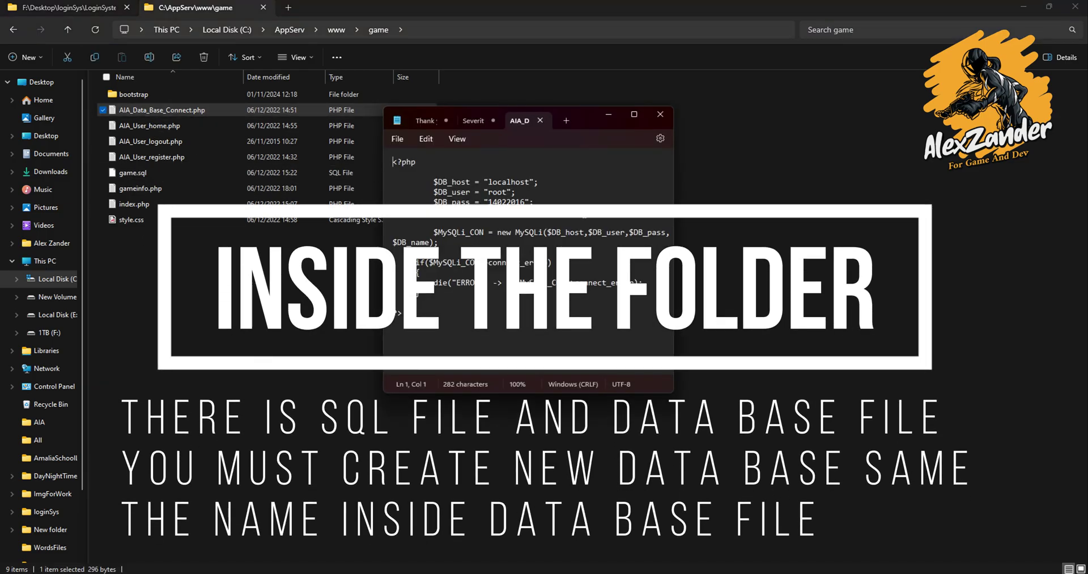
pyautogui.click(634, 115)
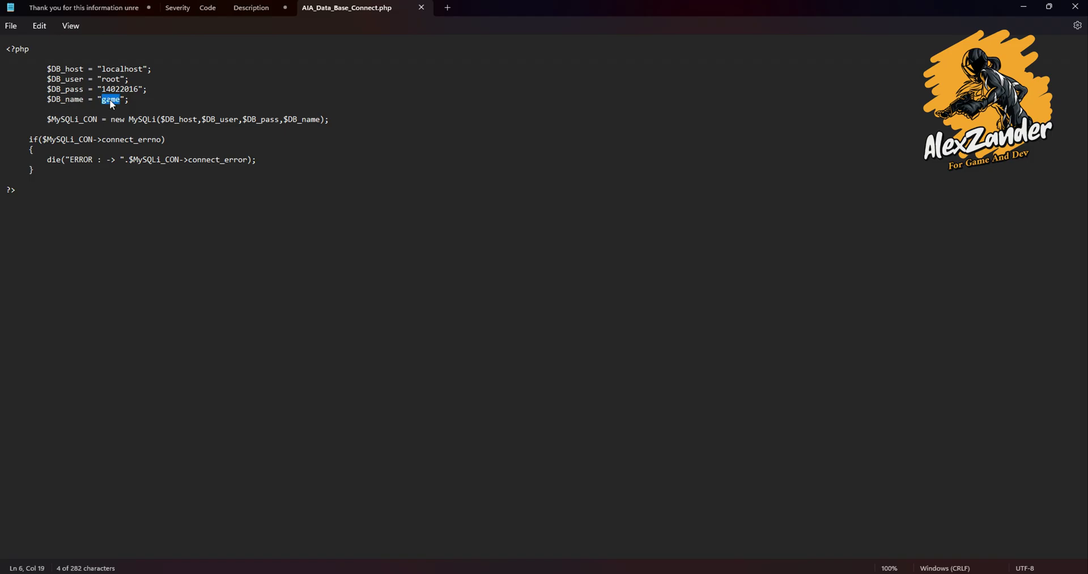
pyautogui.rightClick(110, 100)
pyautogui.click(140, 158)
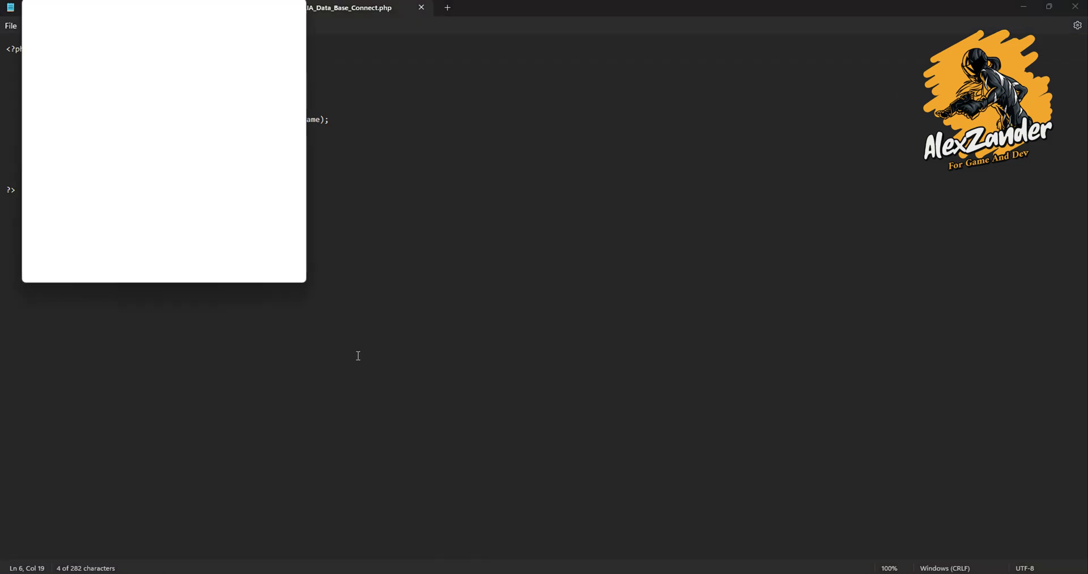
pyautogui.click(267, 11)
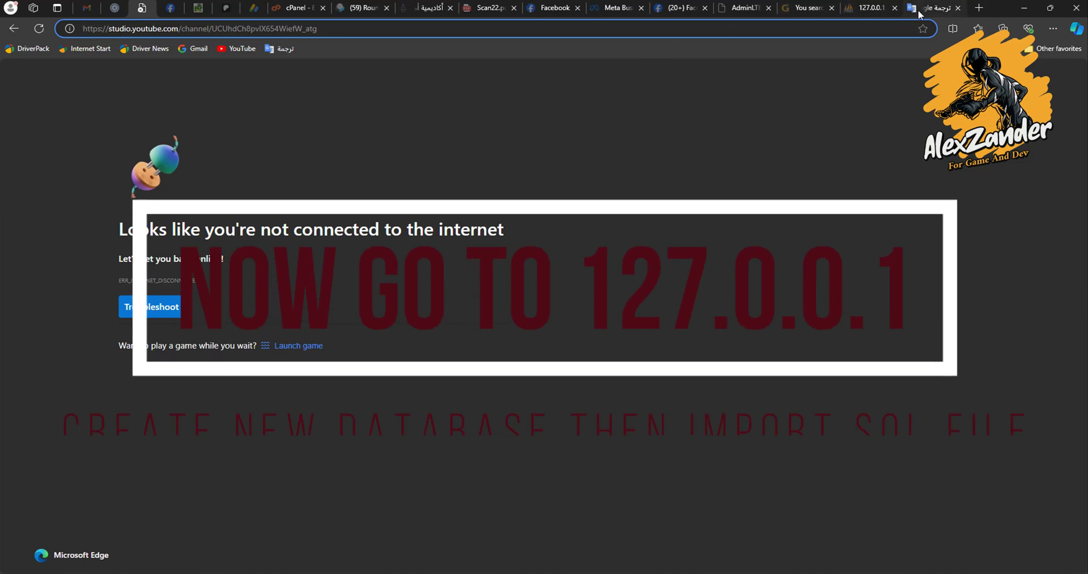
# Go to 127.0.0.1 and open phpMyAdmin's Databases page
pyautogui.click(863, 7)
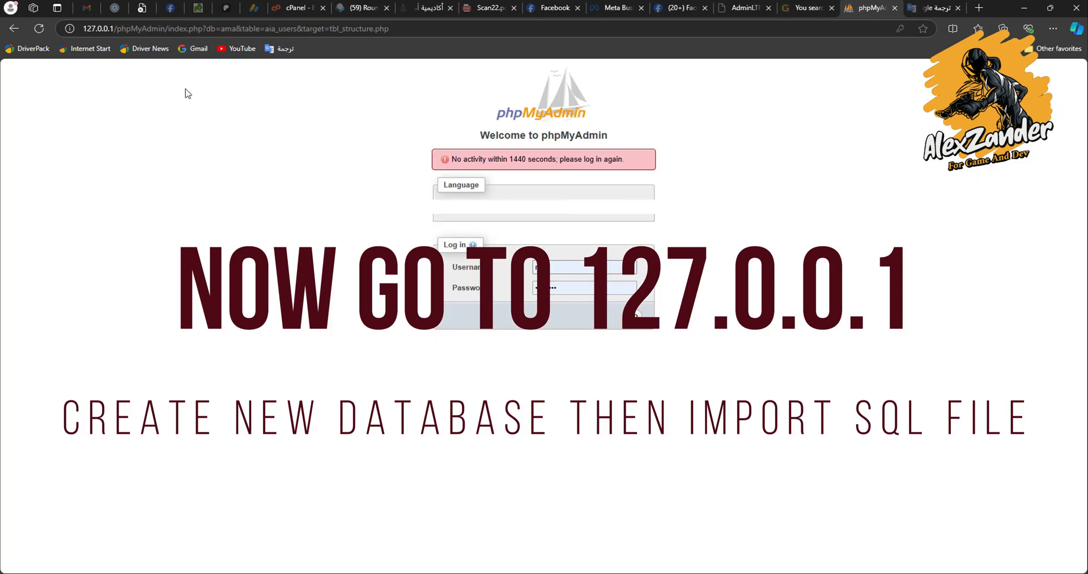
pyautogui.click(140, 30)
pyautogui.write('127.0.0.1/')
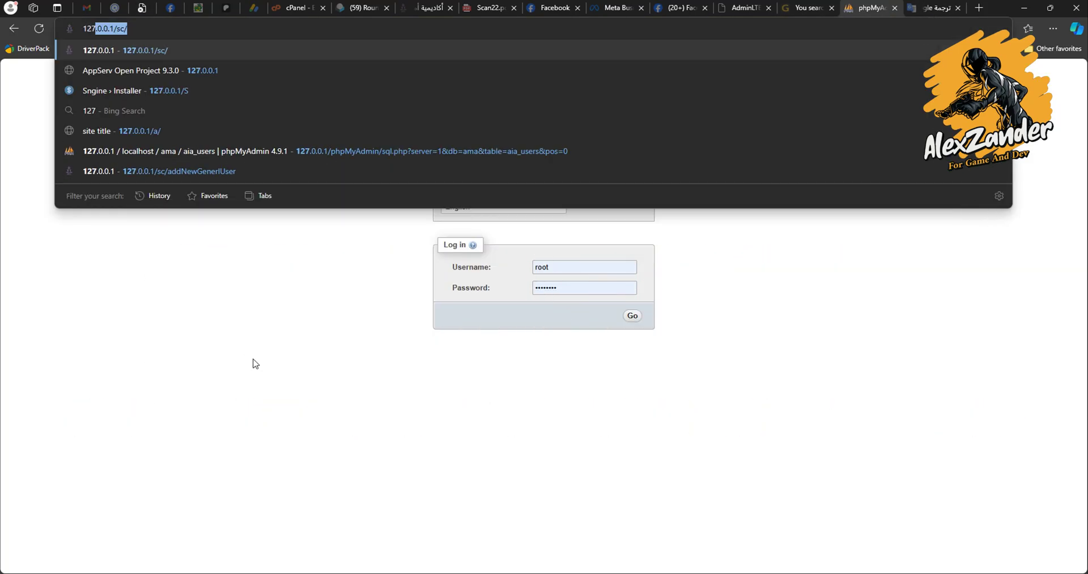
pyautogui.press('Return')
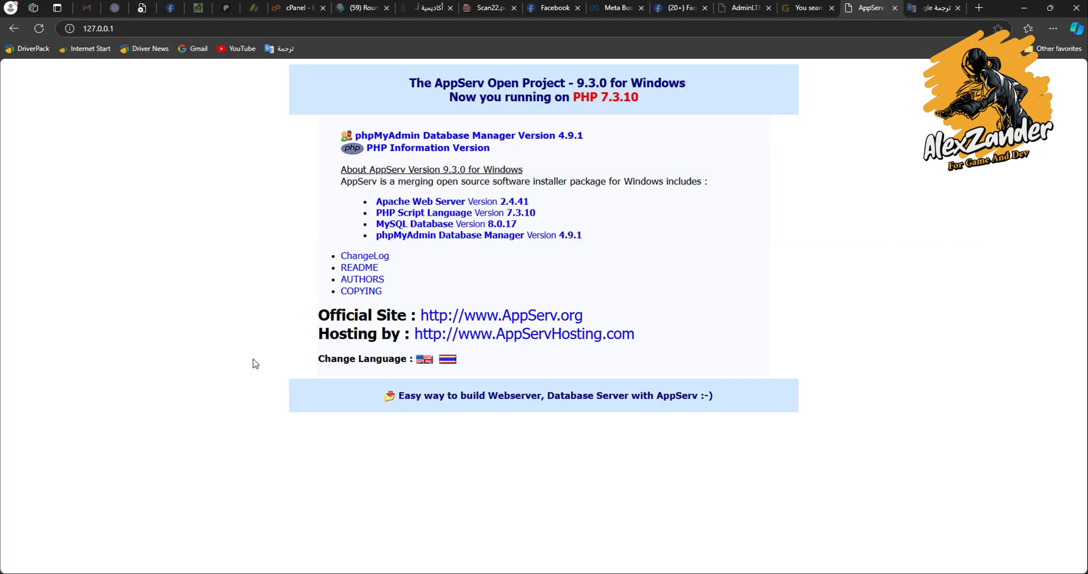
pyautogui.click(432, 136)
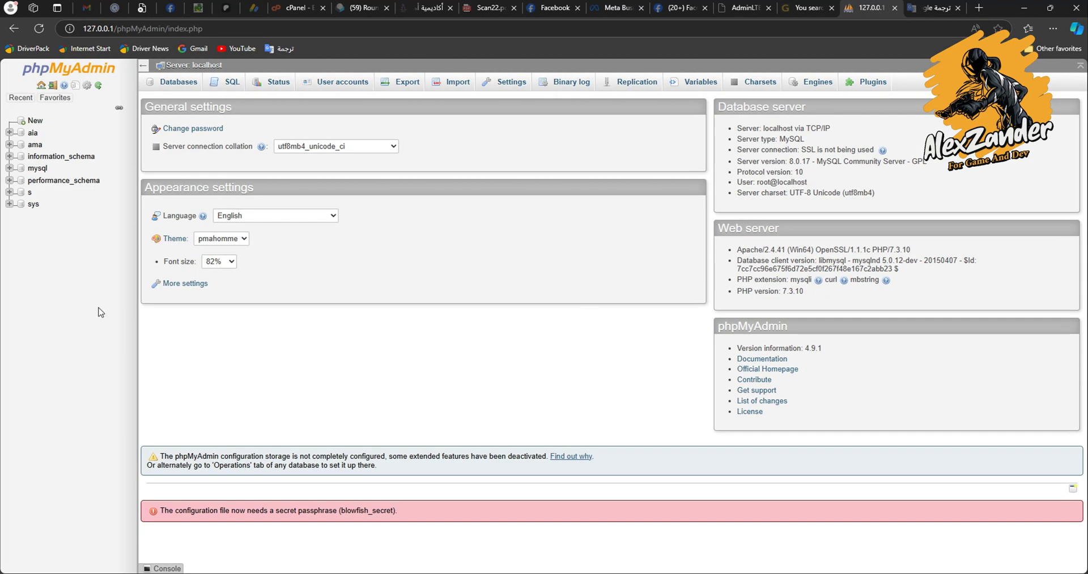
pyautogui.click(35, 120)
# Create a database named 'game' with utf8_general_ci collation
pyautogui.rightClick(161, 171)
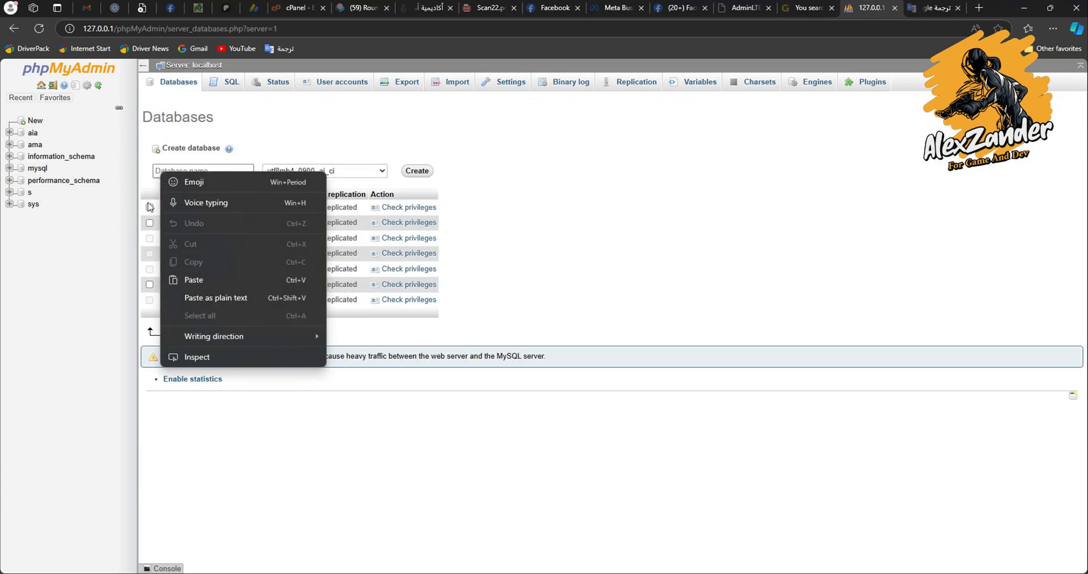
pyautogui.click(193, 279)
pyautogui.hotkey('alt', 'Tab')
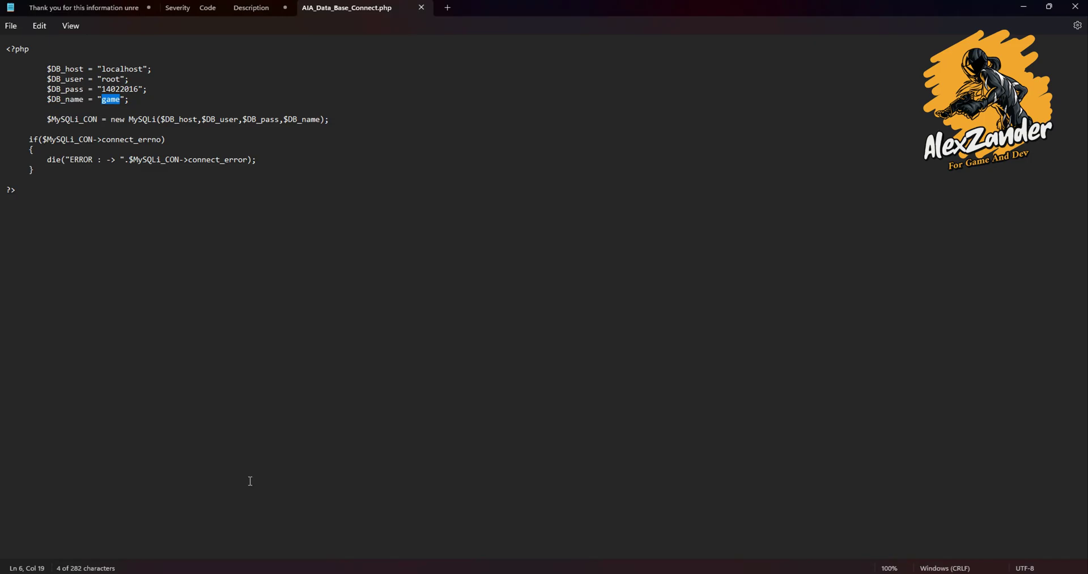
pyautogui.hotkey('alt', 'Tab')
pyautogui.click(334, 171)
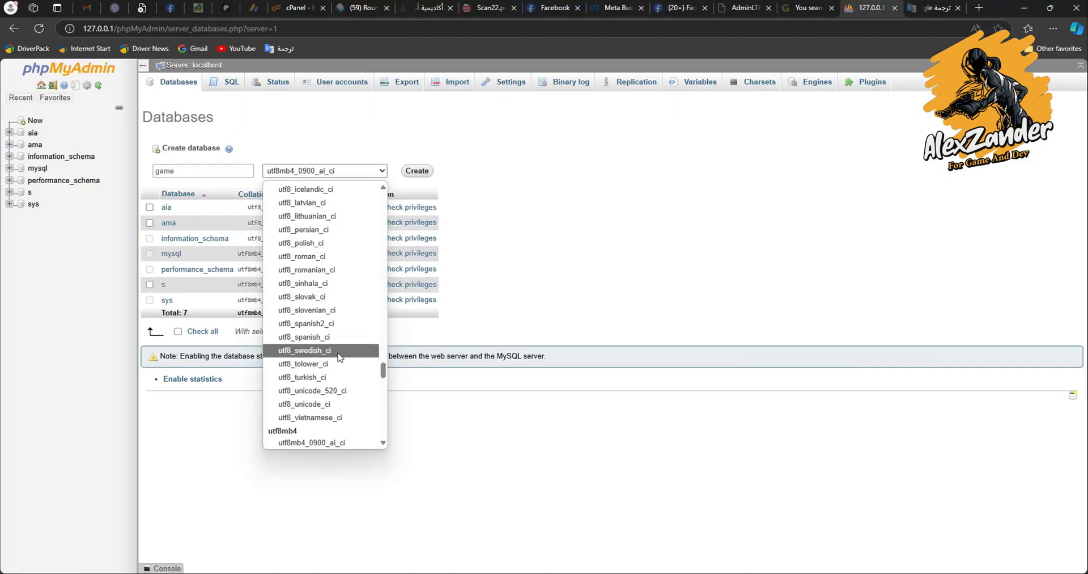
pyautogui.scroll(1, 340, 346)
pyautogui.scroll(1, 340, 346)
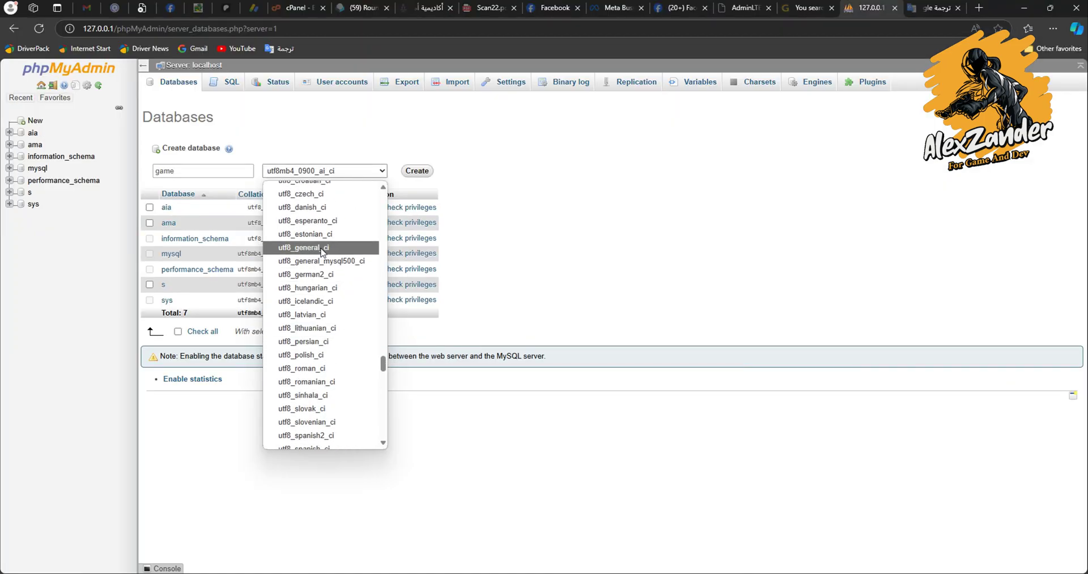
pyautogui.click(298, 248)
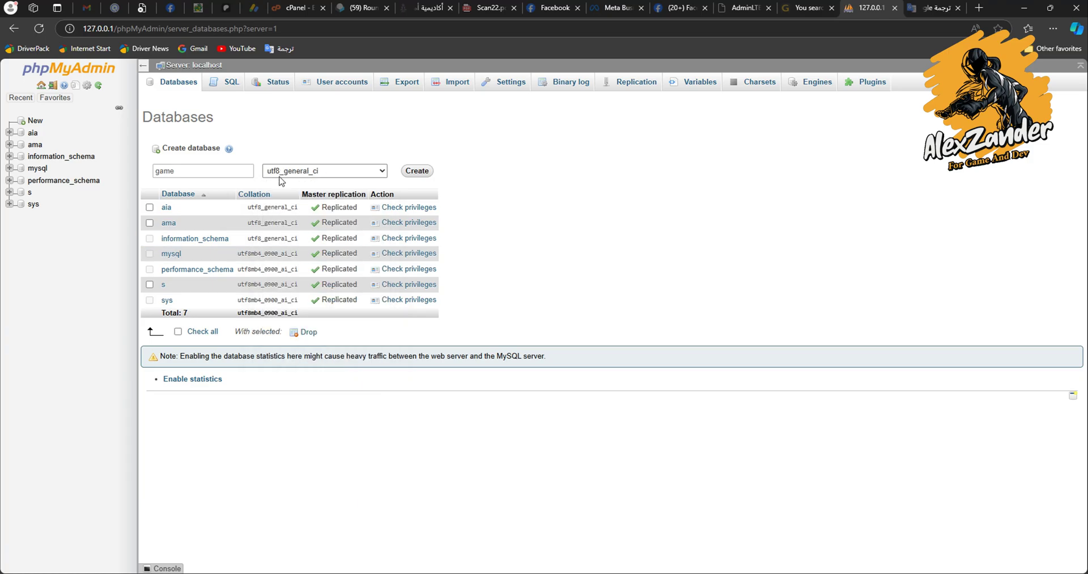
pyautogui.click(415, 171)
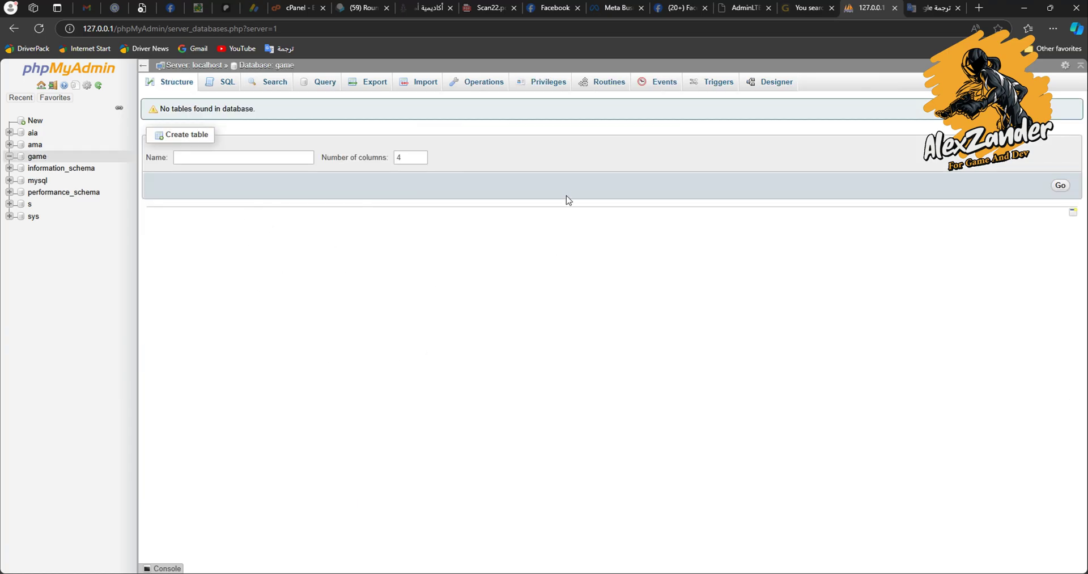
pyautogui.click(420, 82)
# Import C:\AppServ\www\game\game.sql into the game database
pyautogui.click(267, 195)
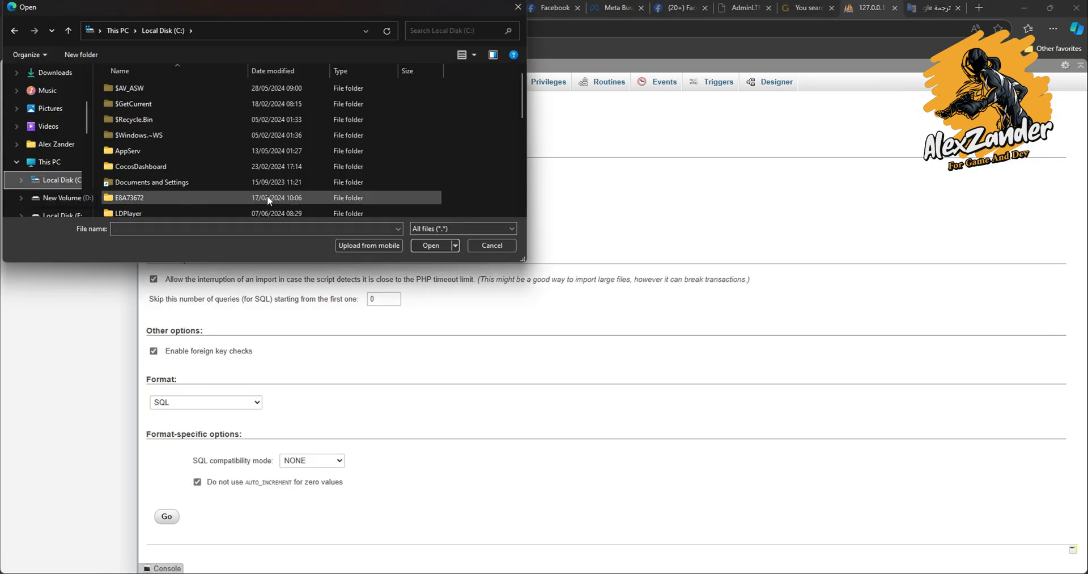
pyautogui.doubleClick(145, 151)
pyautogui.doubleClick(137, 129)
pyautogui.scroll(-2, 145, 131)
pyautogui.click(141, 132)
pyautogui.doubleClick(141, 131)
pyautogui.click(125, 167)
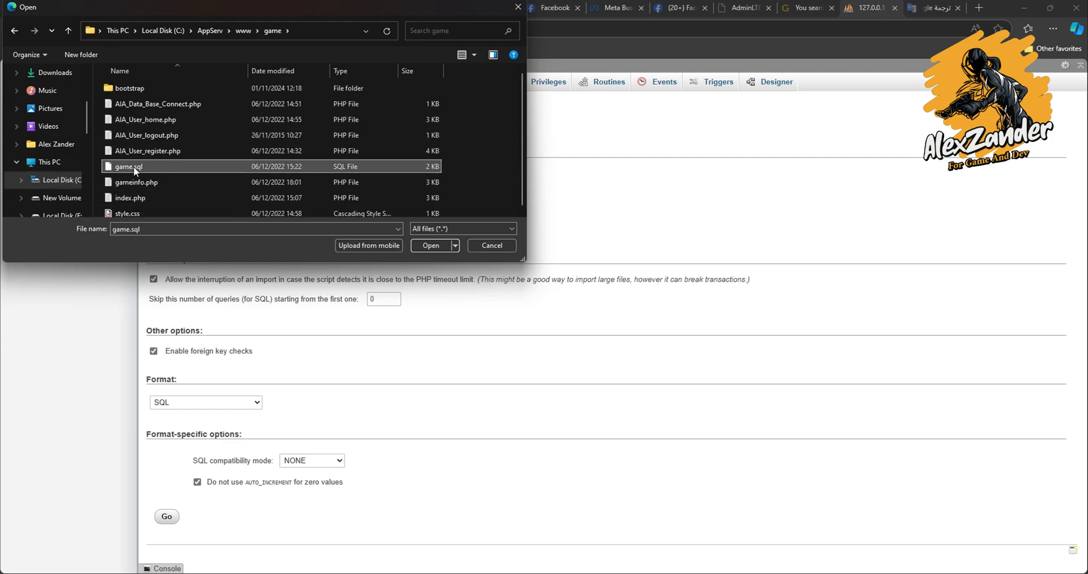
pyautogui.click(430, 244)
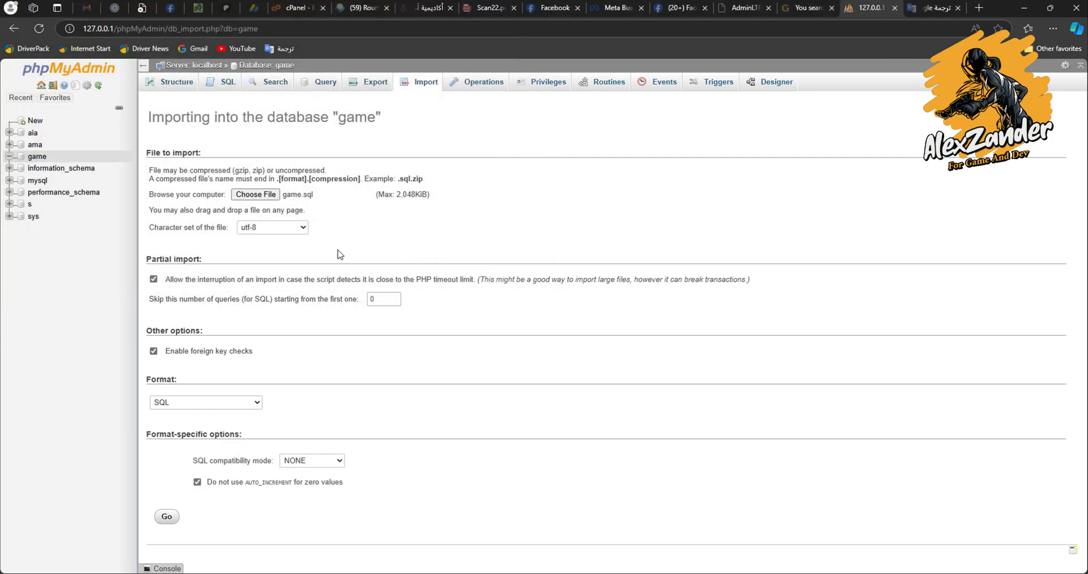
pyautogui.click(166, 517)
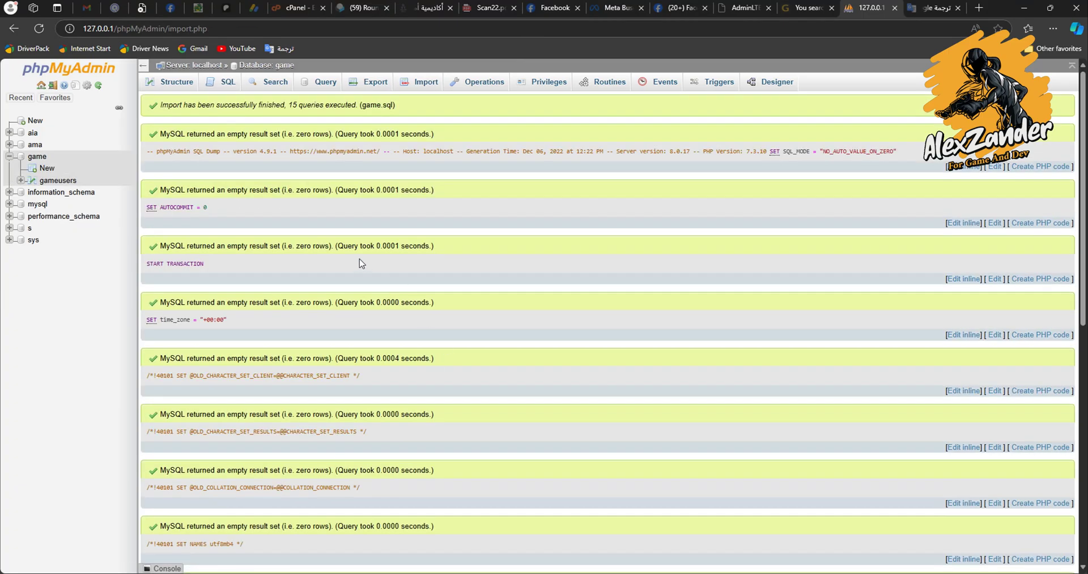
# Open the gameusers table's Structure view and select the URL path in the address bar
pyautogui.click(39, 159)
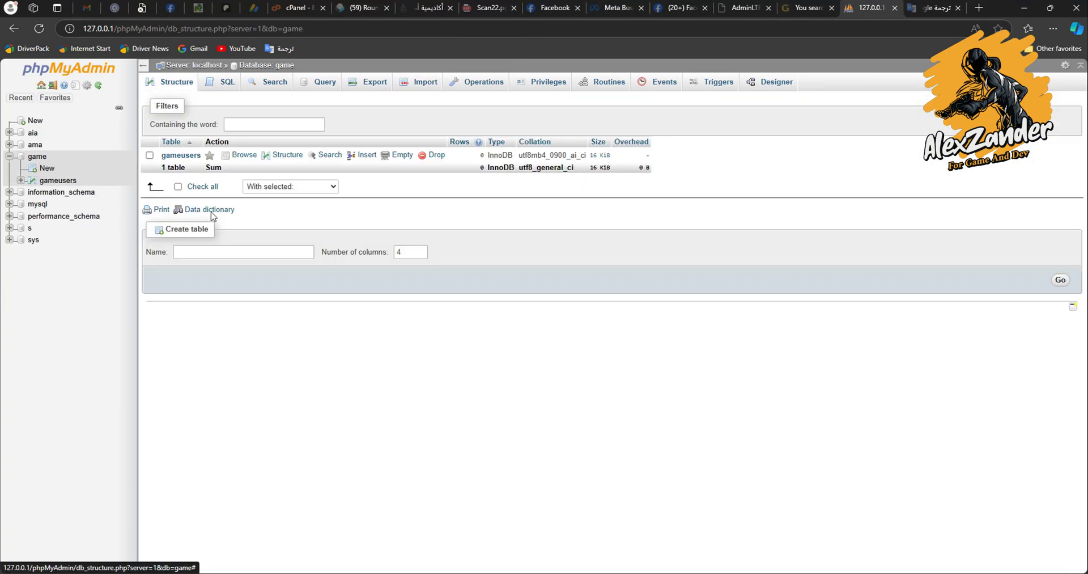
pyautogui.click(182, 155)
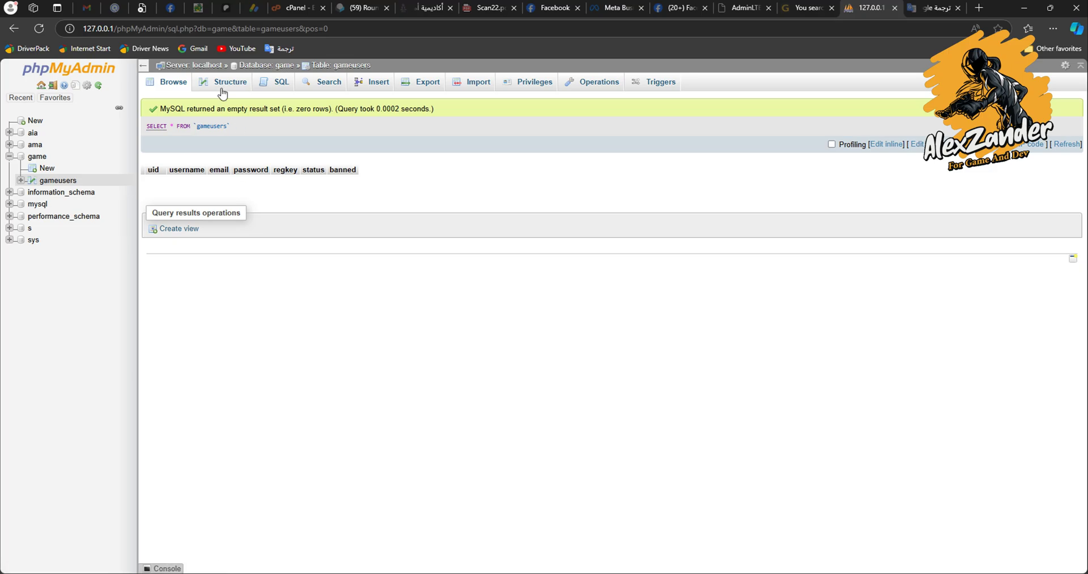
pyautogui.click(221, 85)
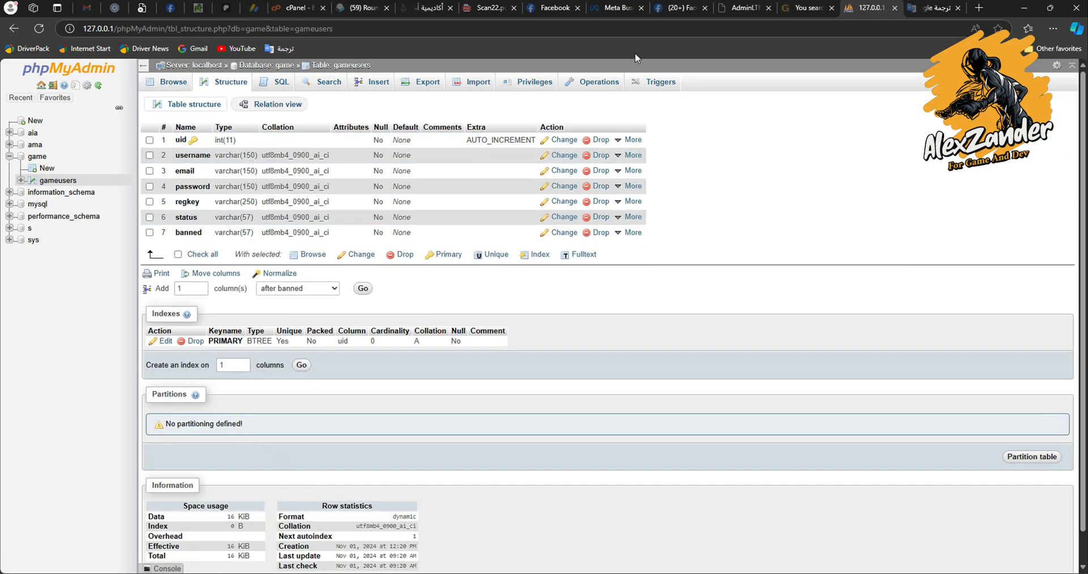
pyautogui.click(348, 29)
pyautogui.moveTo(350, 29); pyautogui.dragTo(122, 28)
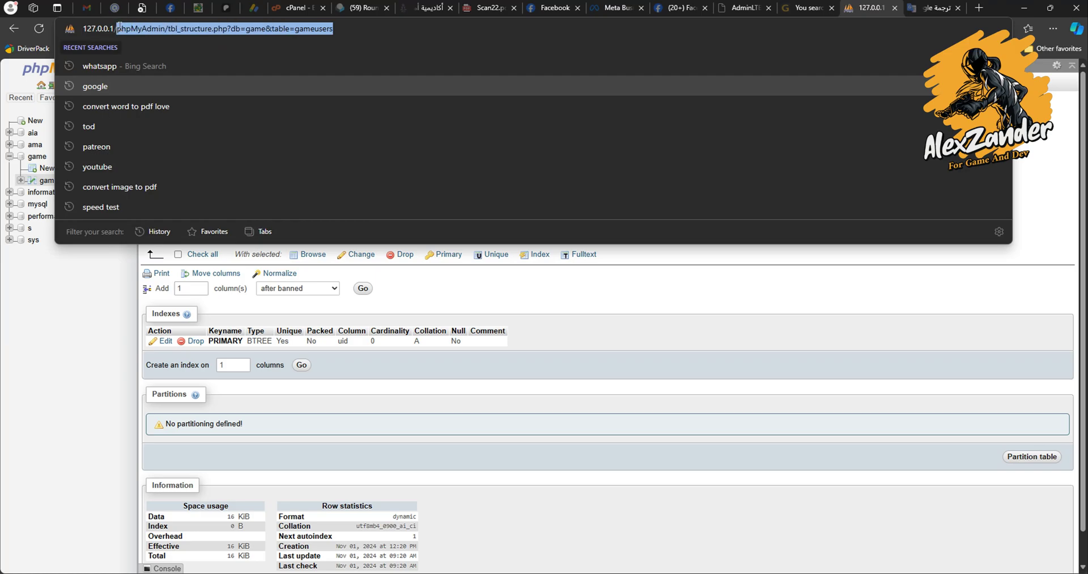
# Load 127.0.0.1/game/ and go to the account registration page
pyautogui.write('game/')
pyautogui.press('Return')
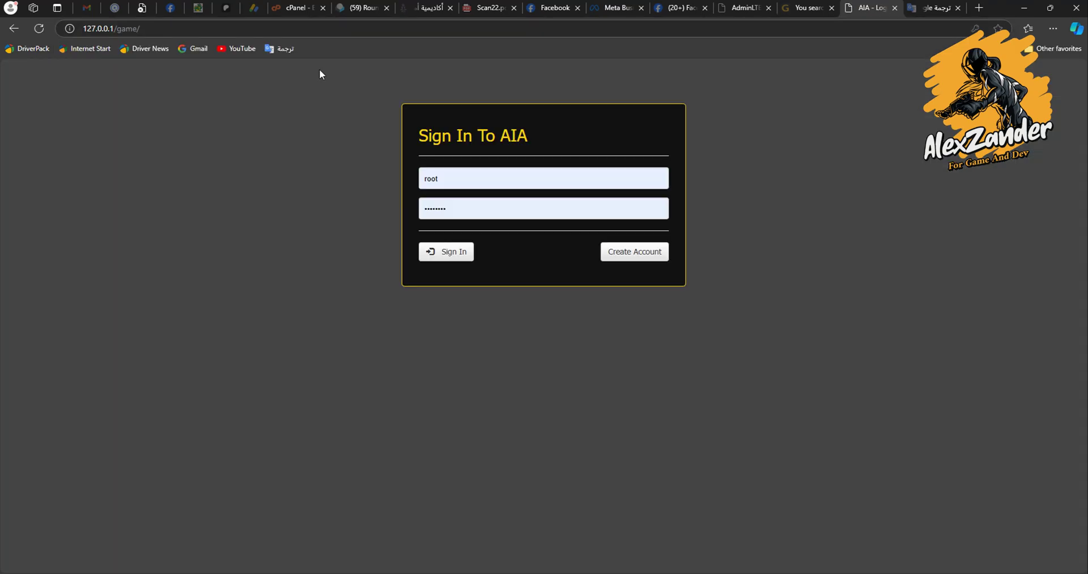
pyautogui.click(609, 256)
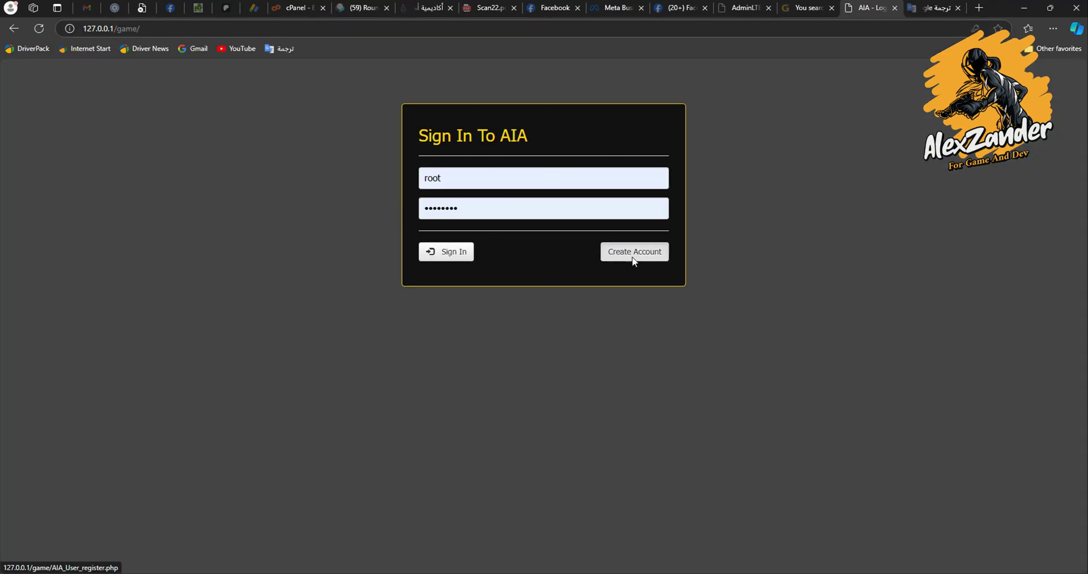
# Register a new account with a username, email address and password
pyautogui.doubleClick(478, 220)
pyautogui.write('Alex')
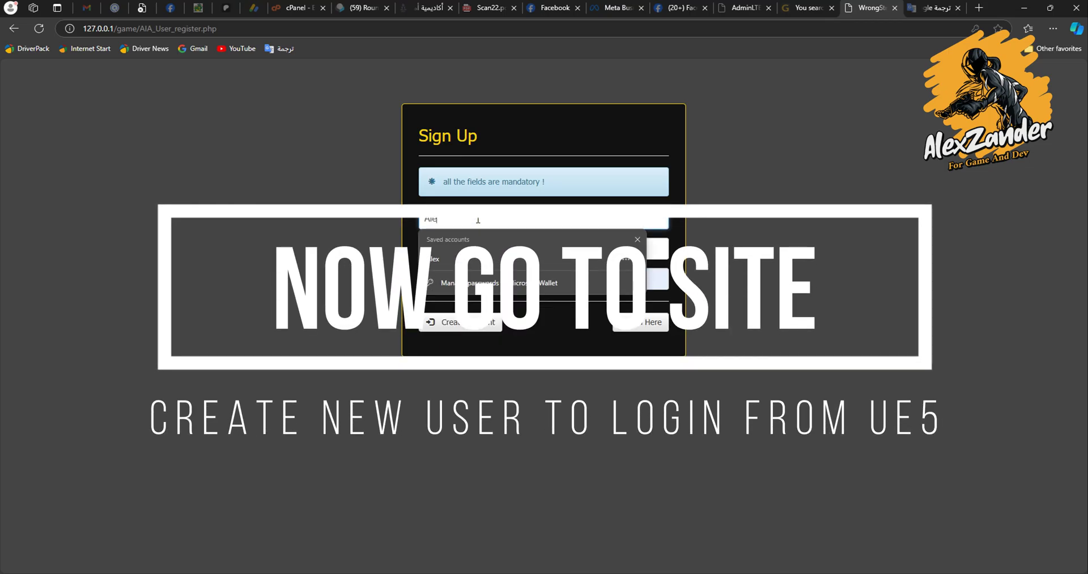
pyautogui.press('Return')
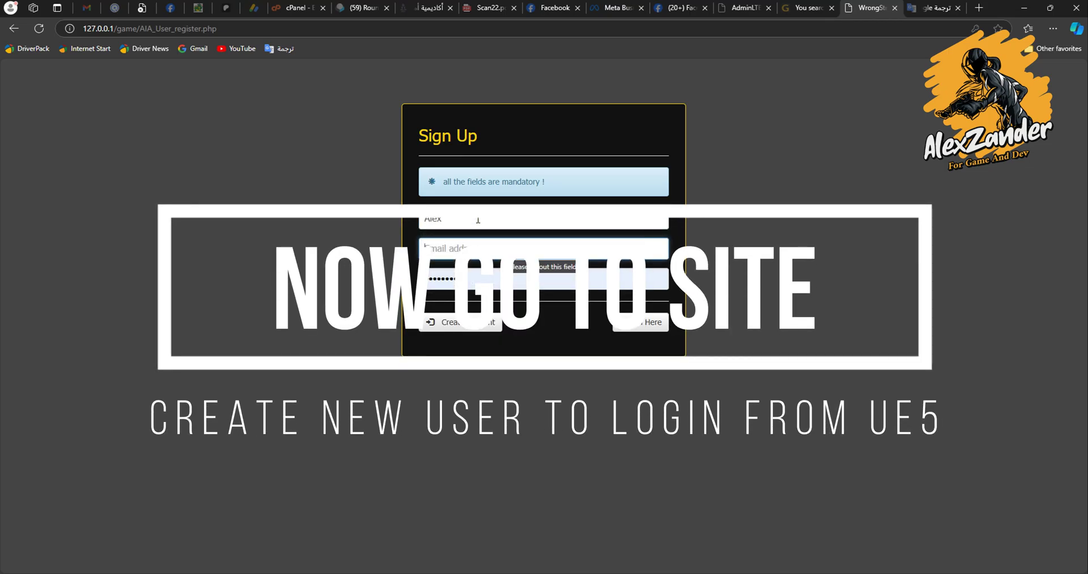
pyautogui.write('Alex@Alex.co')
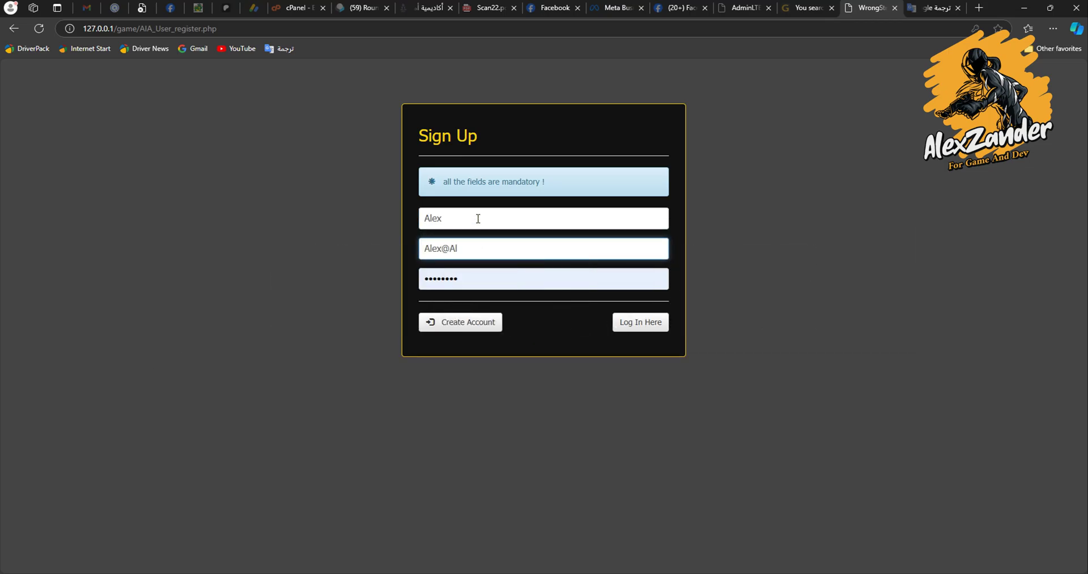
pyautogui.write('m')
pyautogui.press('Tab')
pyautogui.write('Al')
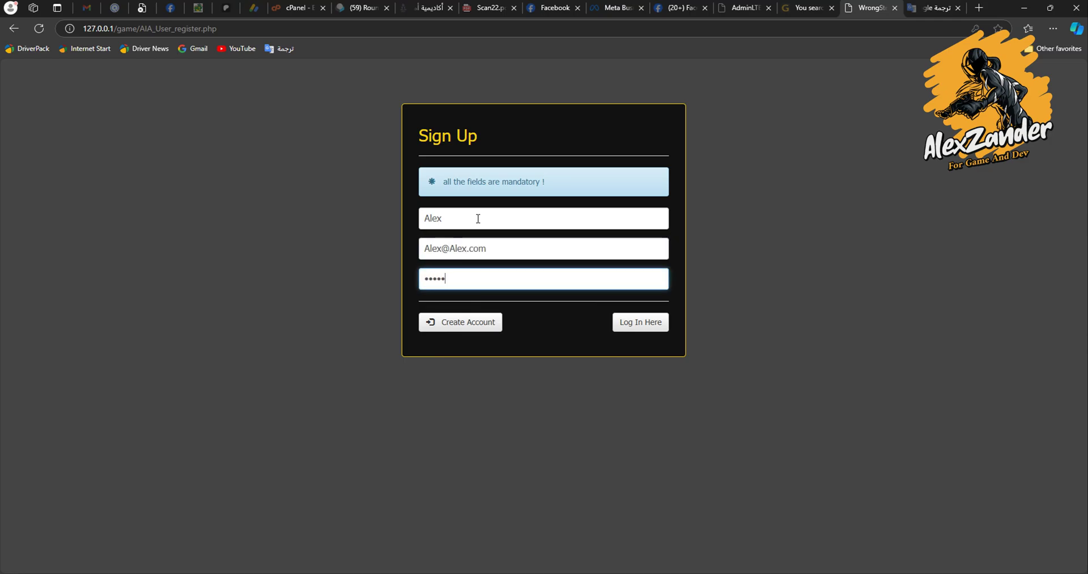
pyautogui.click(475, 321)
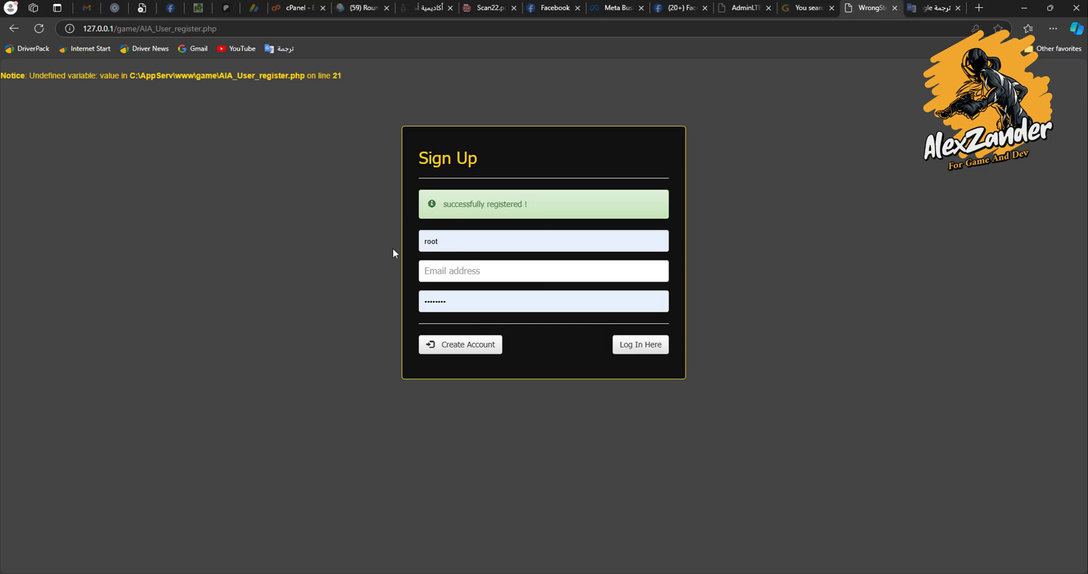
# Sign in with the new account, reaching the Main User Page, and dismiss the save-password prompt
pyautogui.doubleClick(510, 204)
pyautogui.click(637, 349)
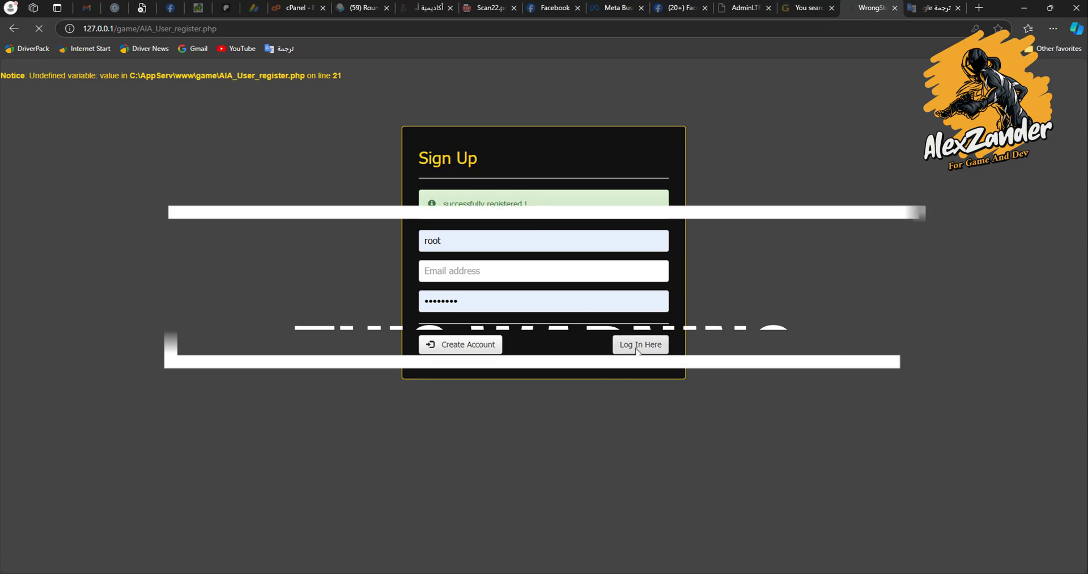
pyautogui.click(472, 177)
pyautogui.write('Alex')
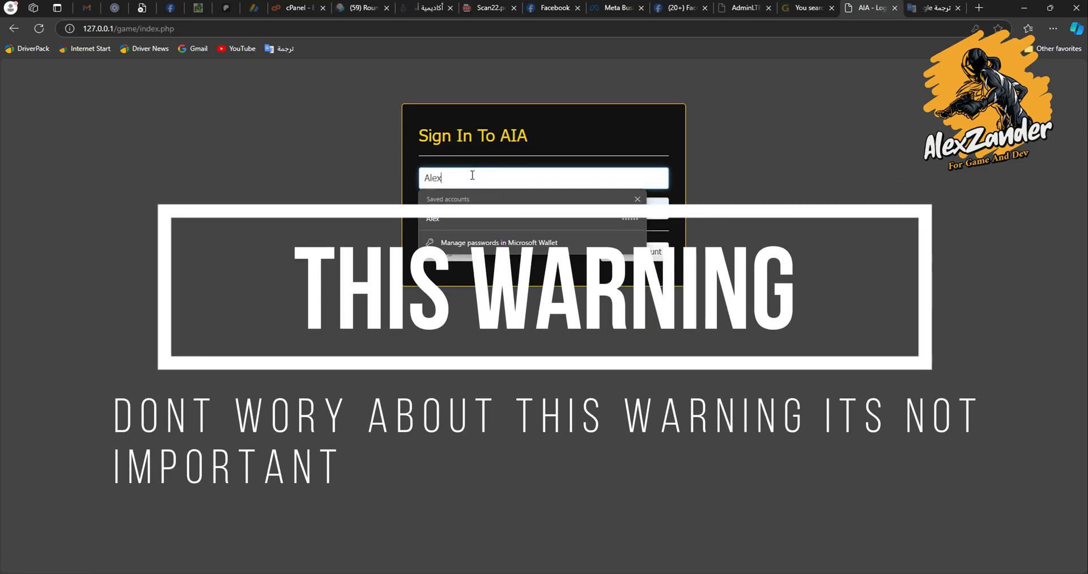
pyautogui.press('Tab')
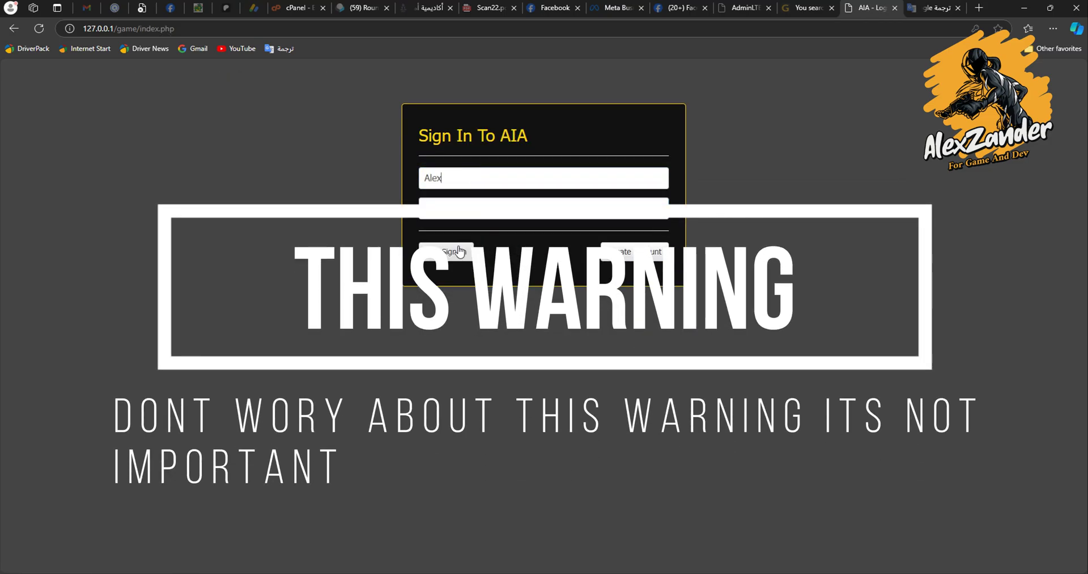
pyautogui.click(441, 252)
pyautogui.click(482, 177)
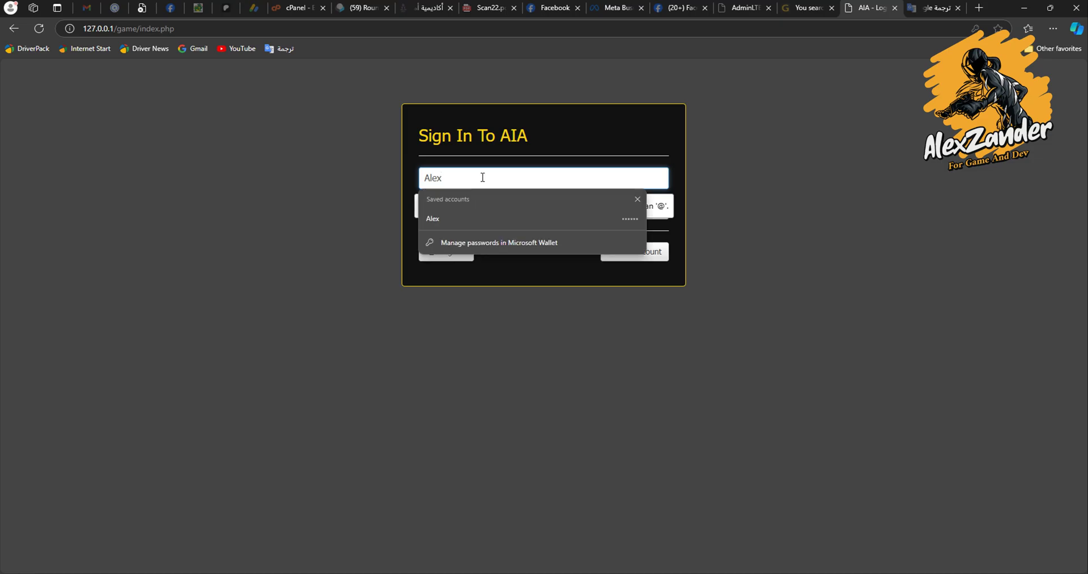
pyautogui.write('@')
pyautogui.click(474, 214)
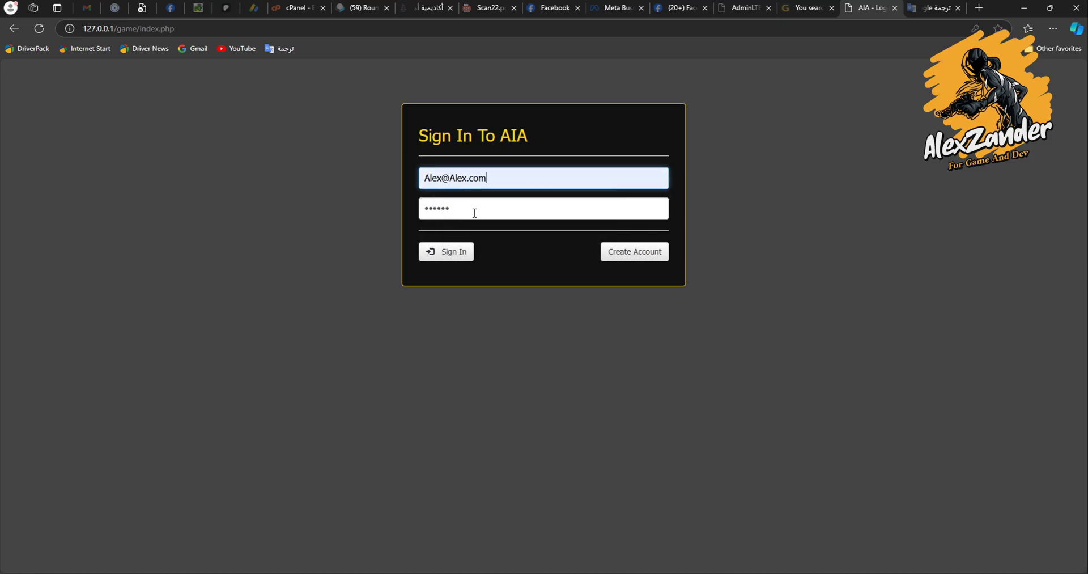
pyautogui.click(446, 258)
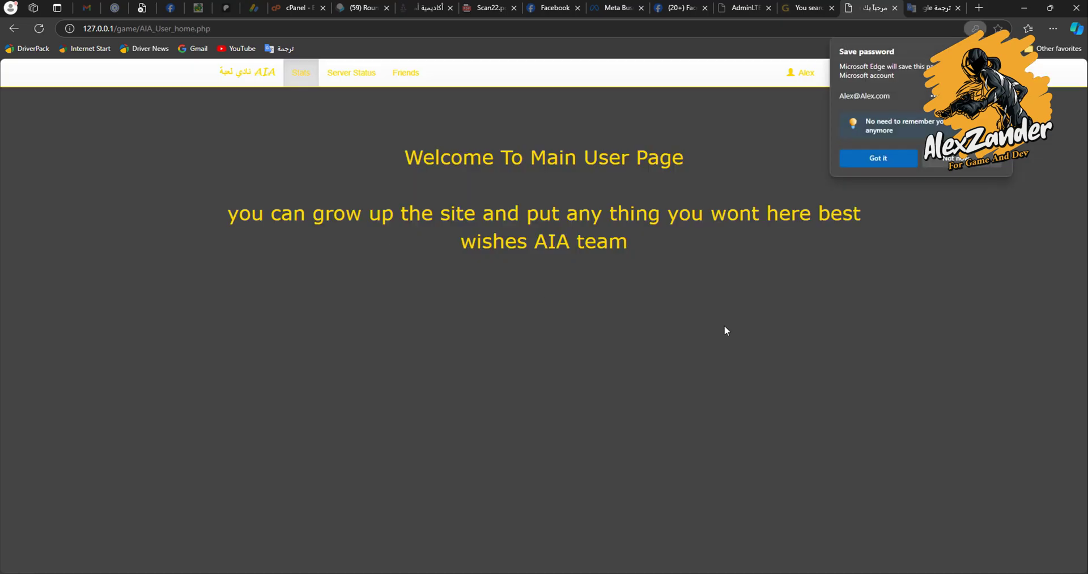
pyautogui.click(913, 158)
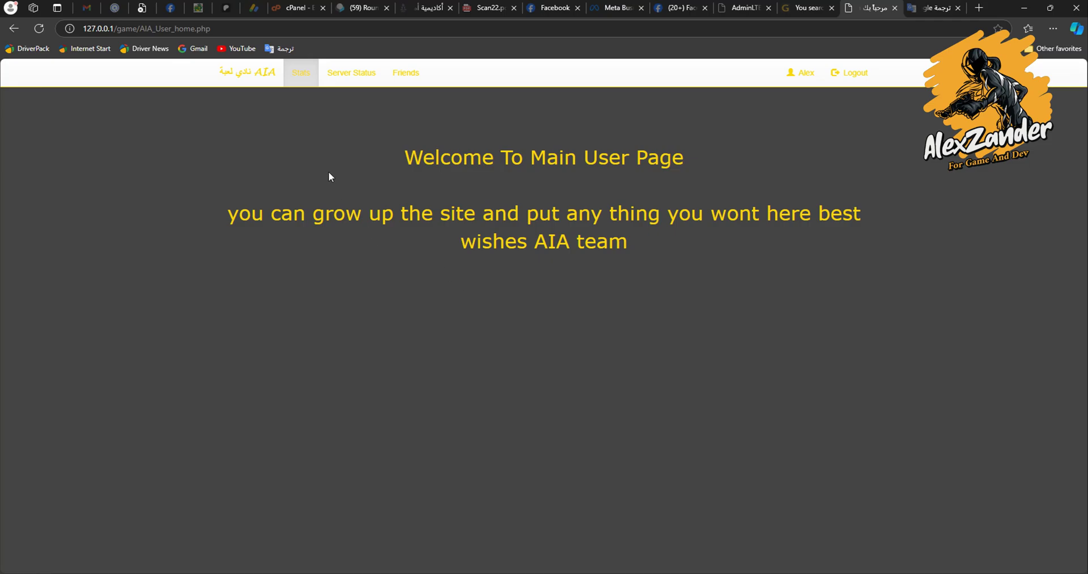
pyautogui.click(1024, 8)
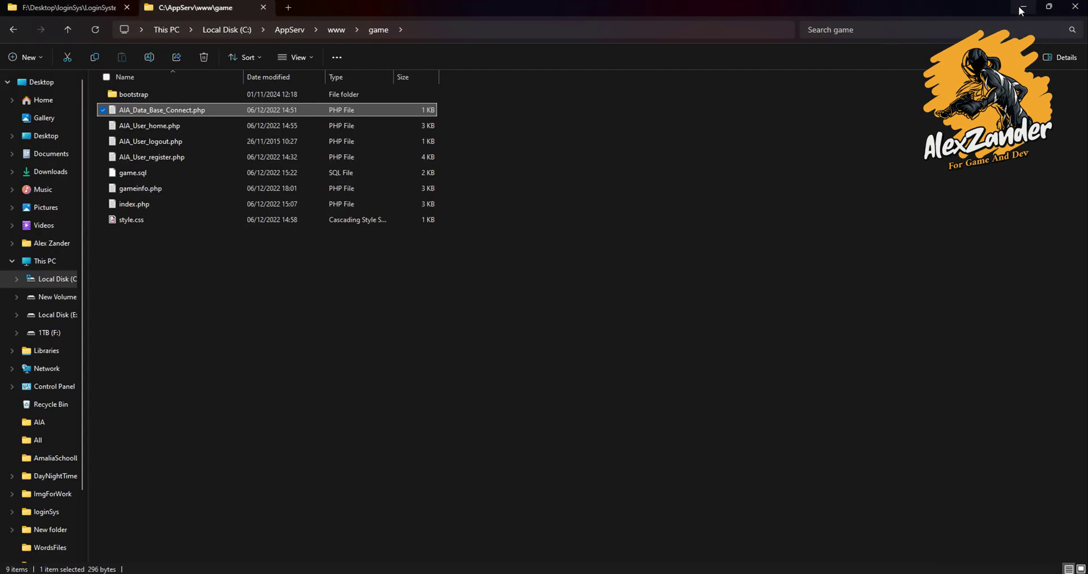
# Navigate to the loginSys\LoginSystem\LoginSystem project folder
pyautogui.click(335, 30)
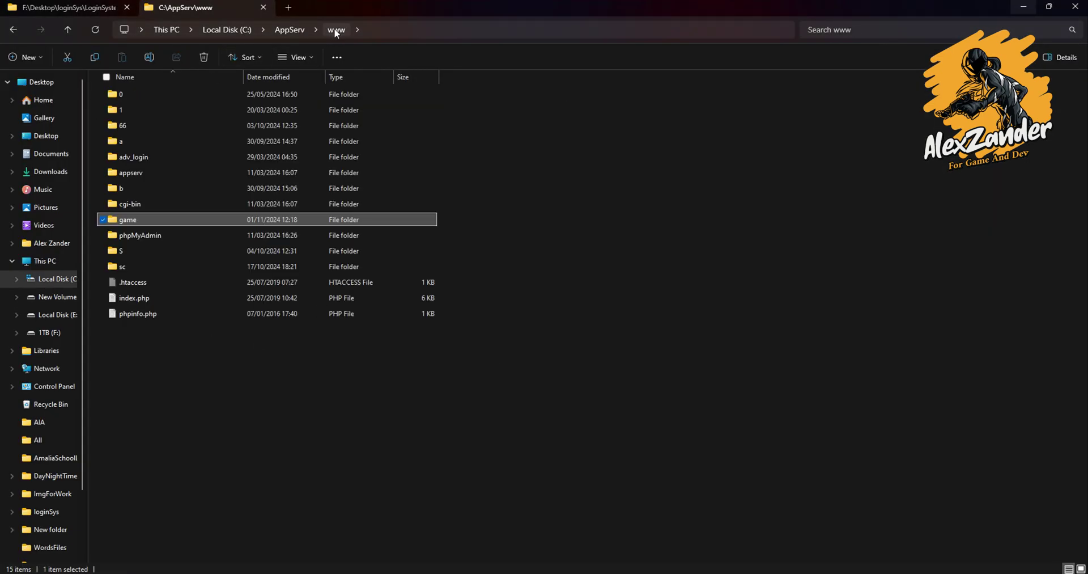
pyautogui.doubleClick(170, 219)
pyautogui.click(68, 8)
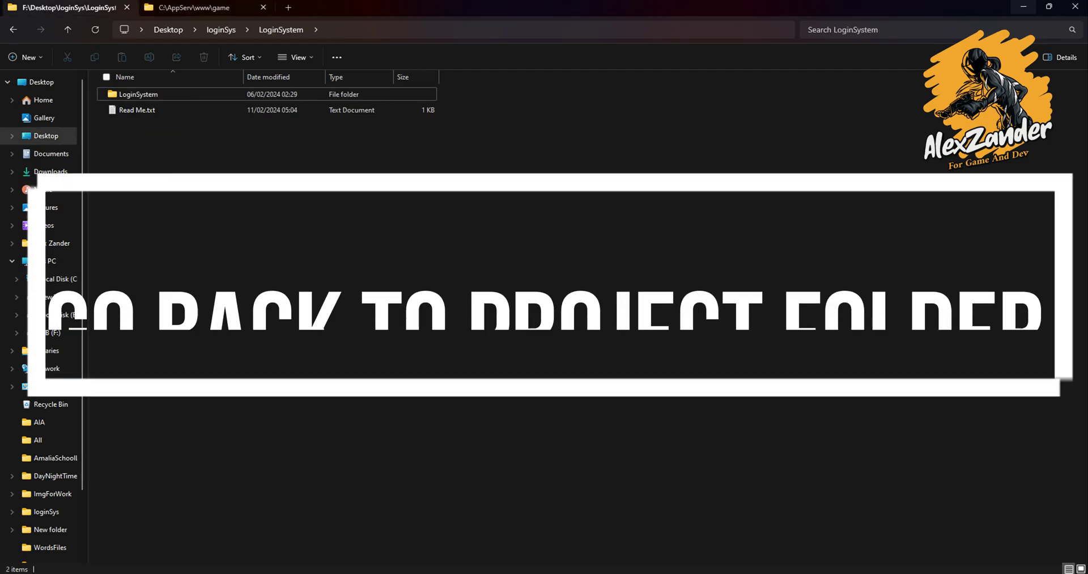
pyautogui.click(213, 32)
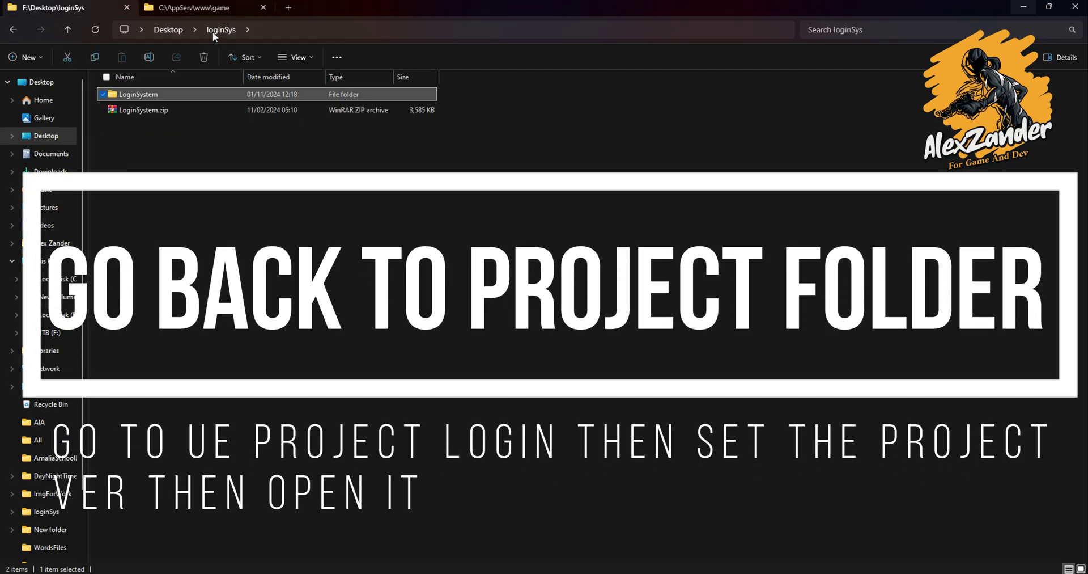
pyautogui.doubleClick(150, 95)
pyautogui.doubleClick(150, 94)
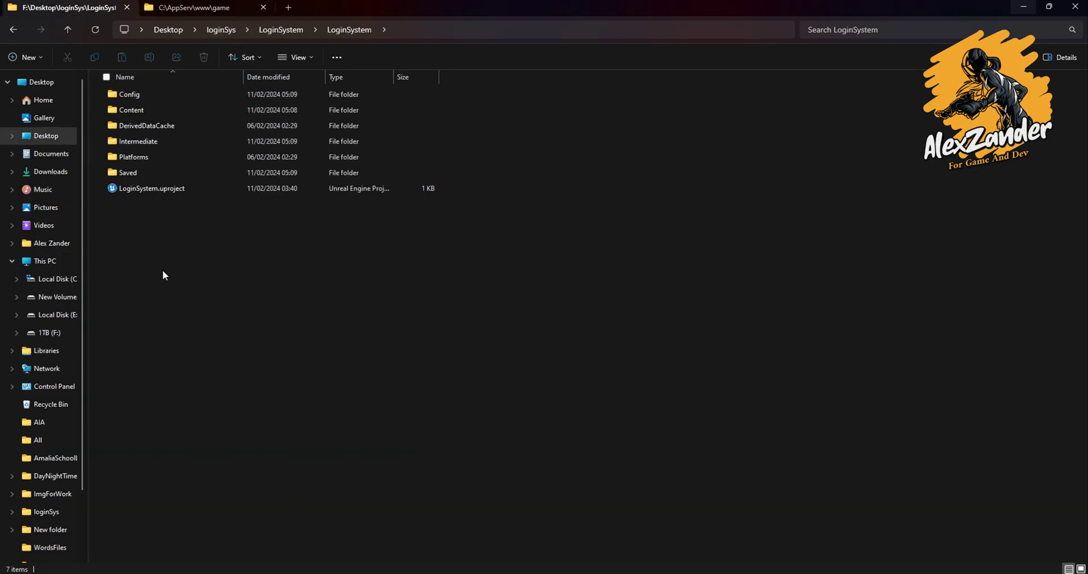
# Switch LoginSystem.uproject to Unreal Engine 5.3 and launch the project
pyautogui.rightClick(141, 190)
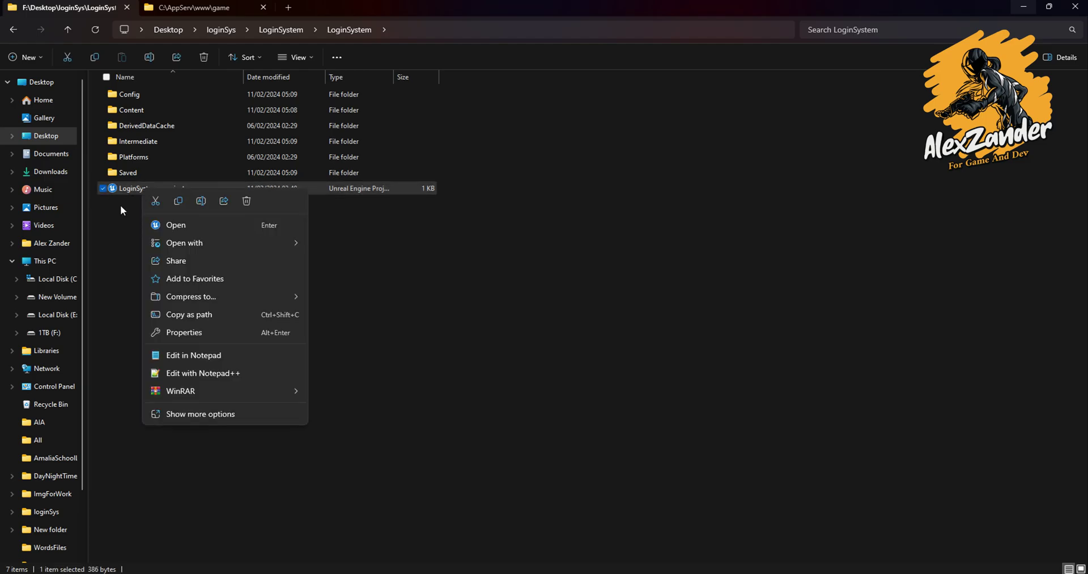
pyautogui.moveTo(239, 299)
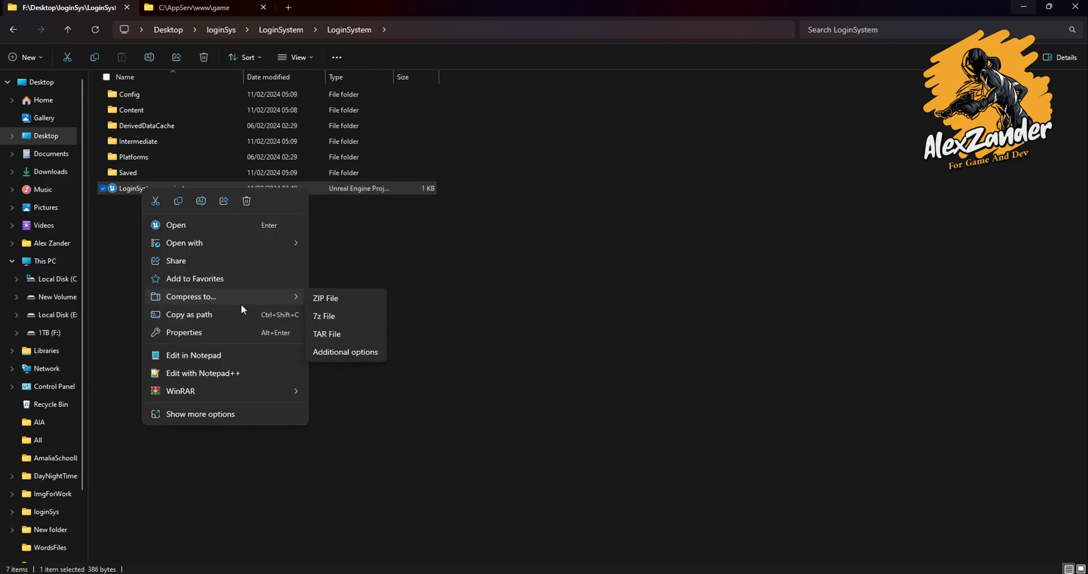
pyautogui.click(235, 415)
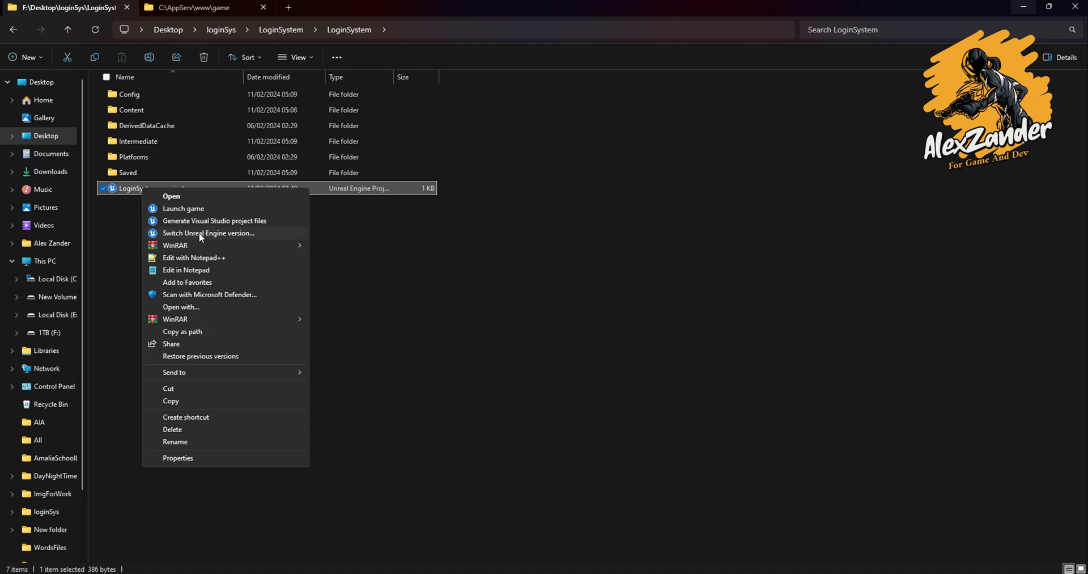
pyautogui.click(199, 232)
pyautogui.click(478, 285)
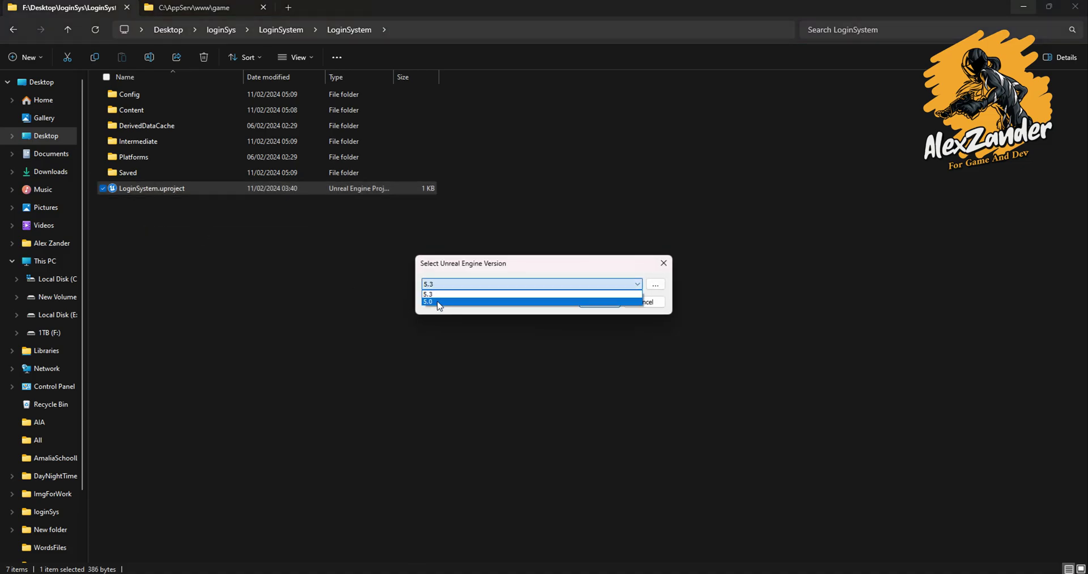
pyautogui.click(436, 294)
pyautogui.click(599, 302)
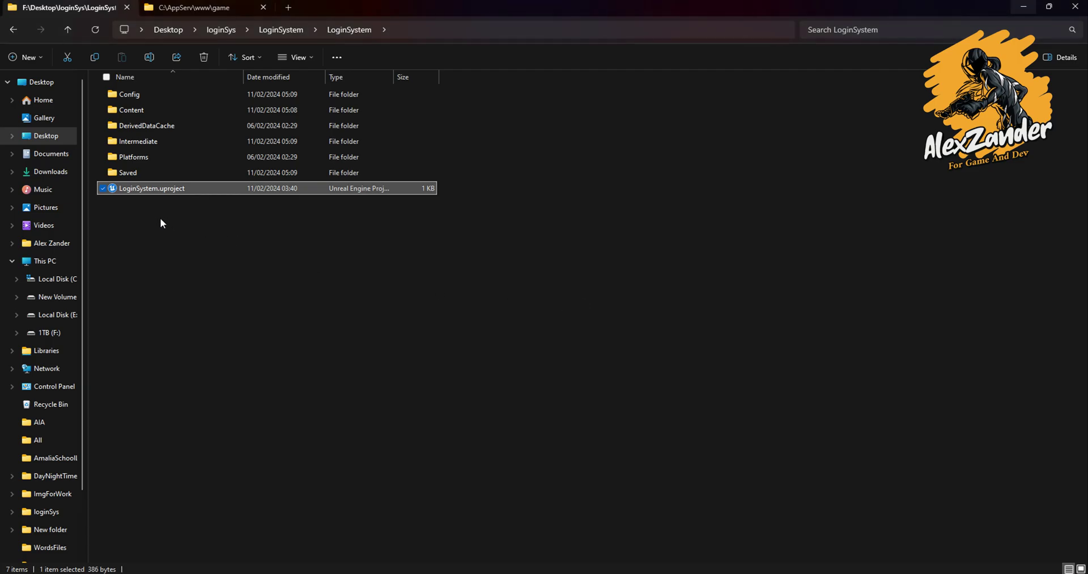
pyautogui.doubleClick(135, 192)
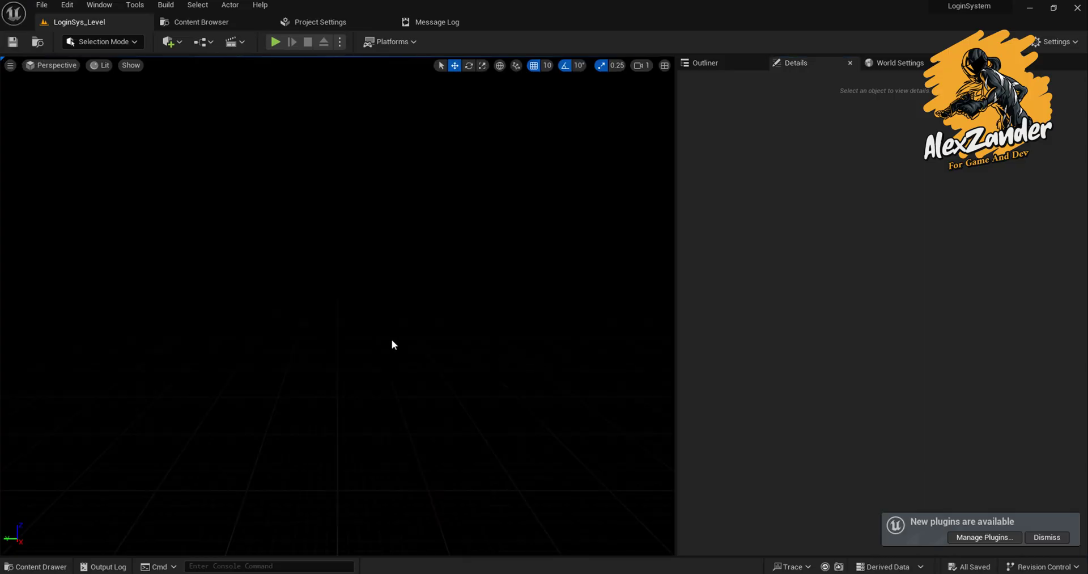
# Search plugins for 'vares' to confirm VaRest is enabled, dock the Plugins tab, return to Content Browser
pyautogui.moveTo(676, 359); pyautogui.dragTo(729, 359)
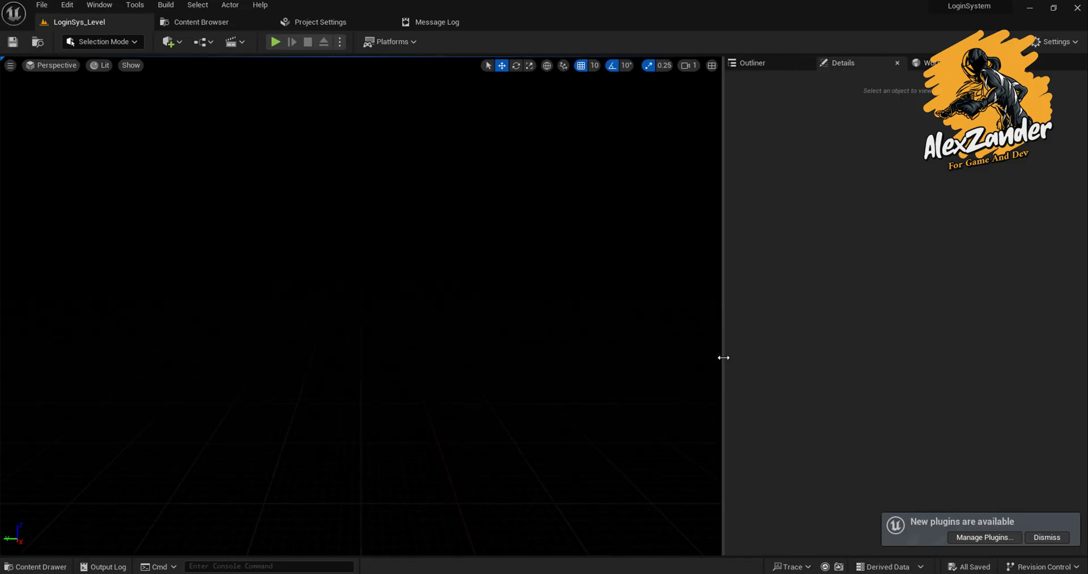
pyautogui.click(984, 538)
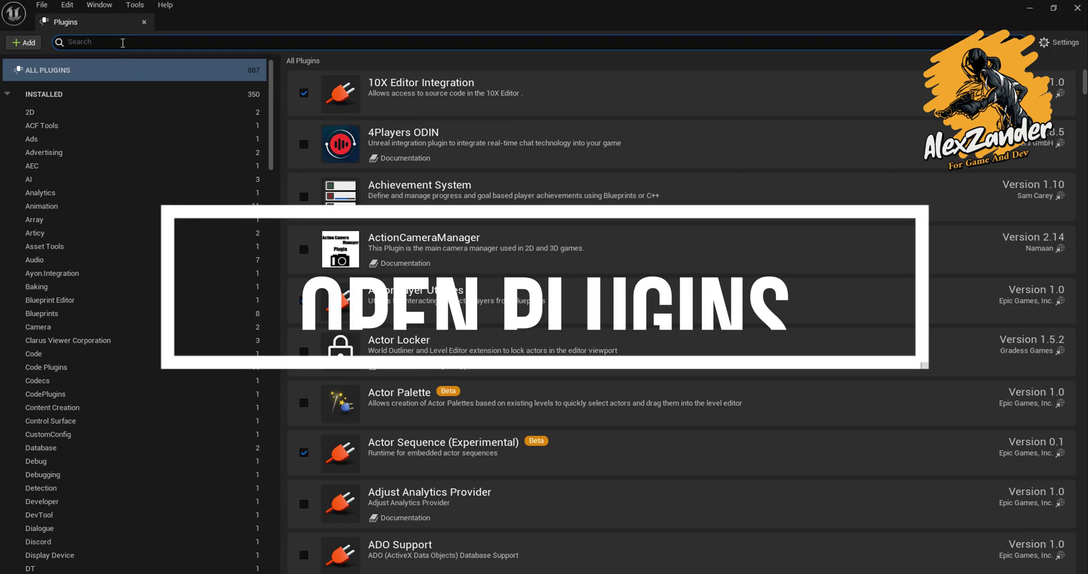
pyautogui.write('var')
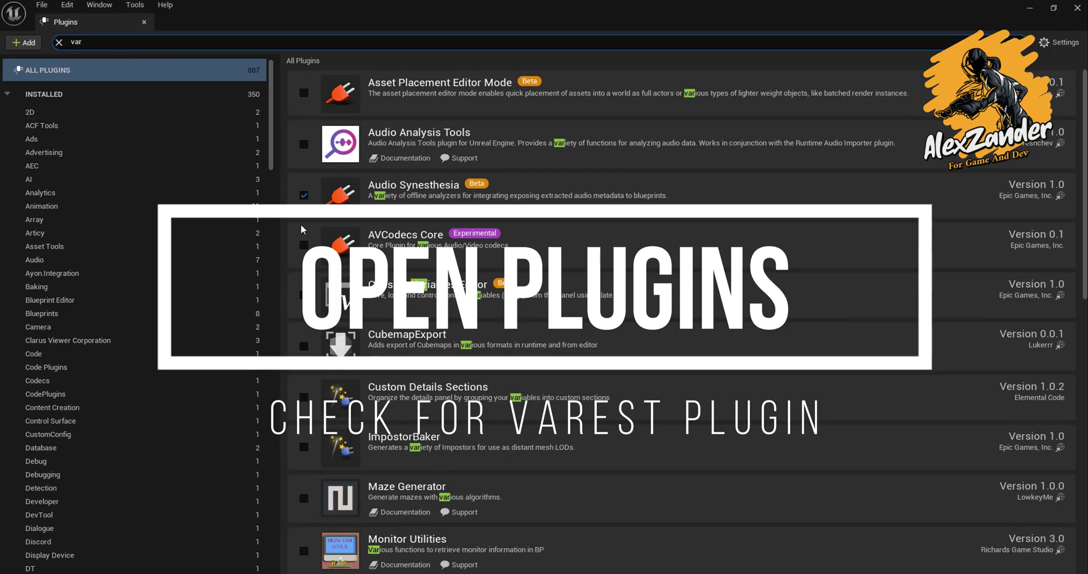
pyautogui.write('r')
pyautogui.press('BackSpace')
pyautogui.write('es')
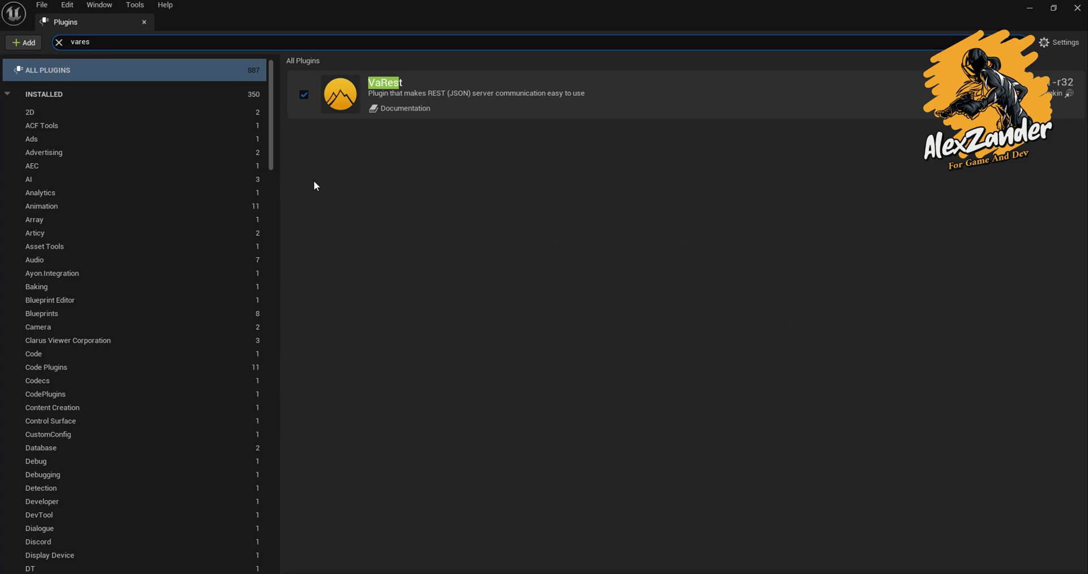
pyautogui.click(59, 42)
pyautogui.moveTo(65, 22); pyautogui.dragTo(608, 28)
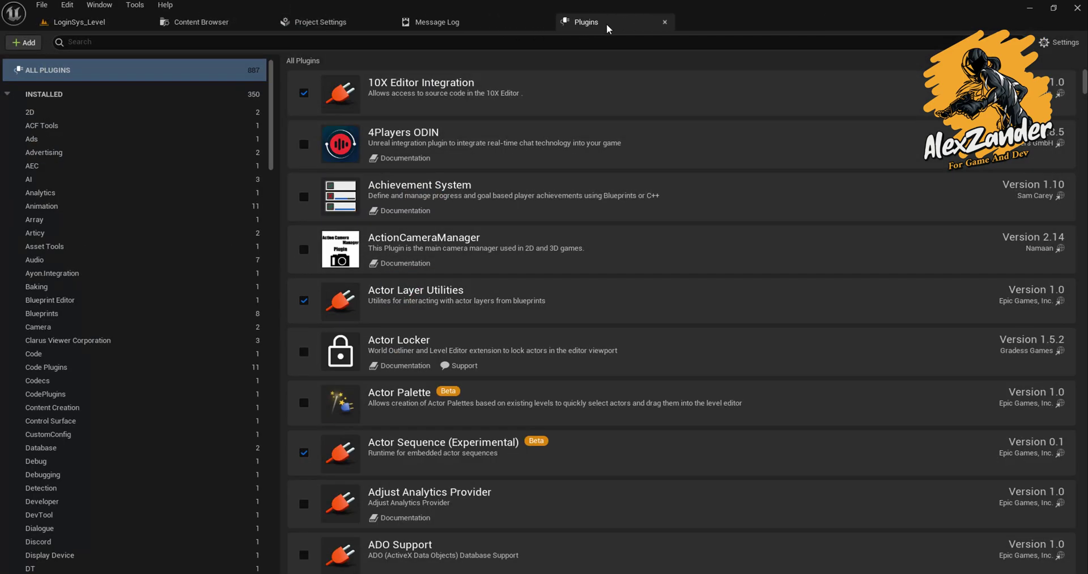
pyautogui.click(202, 23)
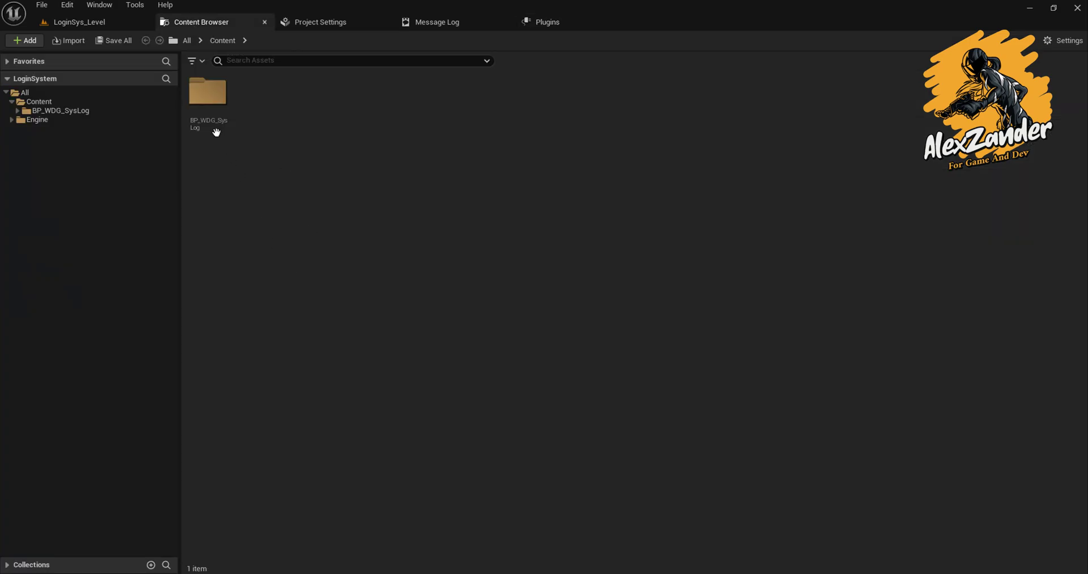
# Open the MainGameInsta blueprint from the BP_WDG_SysLog\BP folder
pyautogui.doubleClick(216, 133)
pyautogui.doubleClick(263, 110)
pyautogui.click(220, 100)
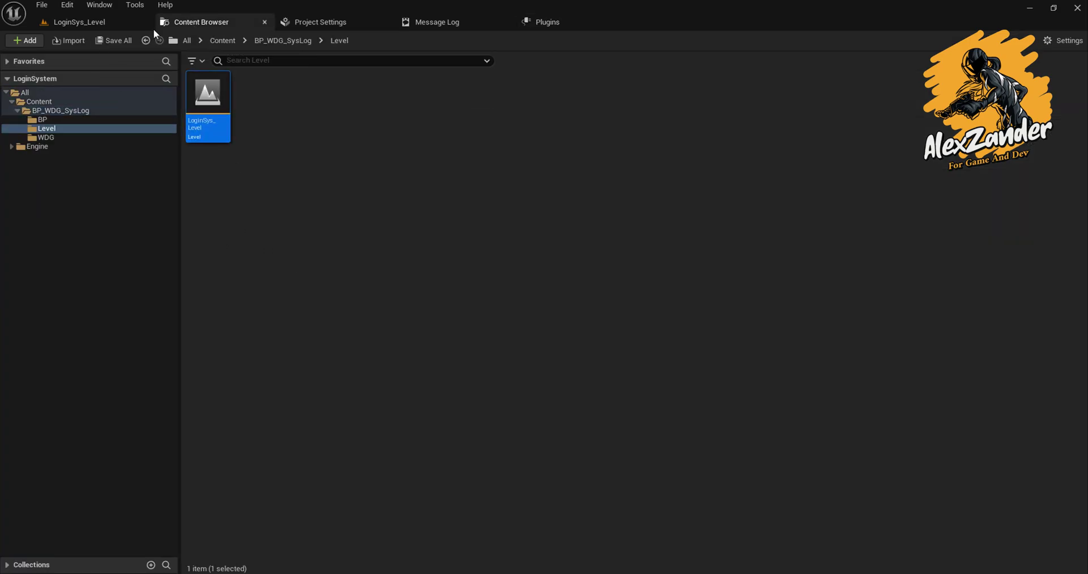
pyautogui.click(272, 40)
pyautogui.doubleClick(208, 93)
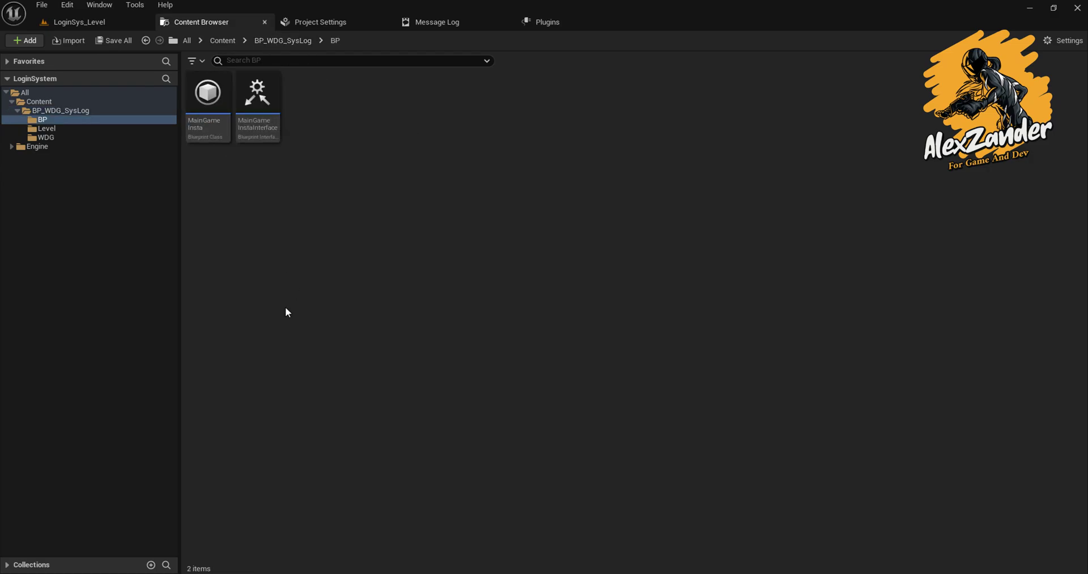
pyautogui.doubleClick(208, 94)
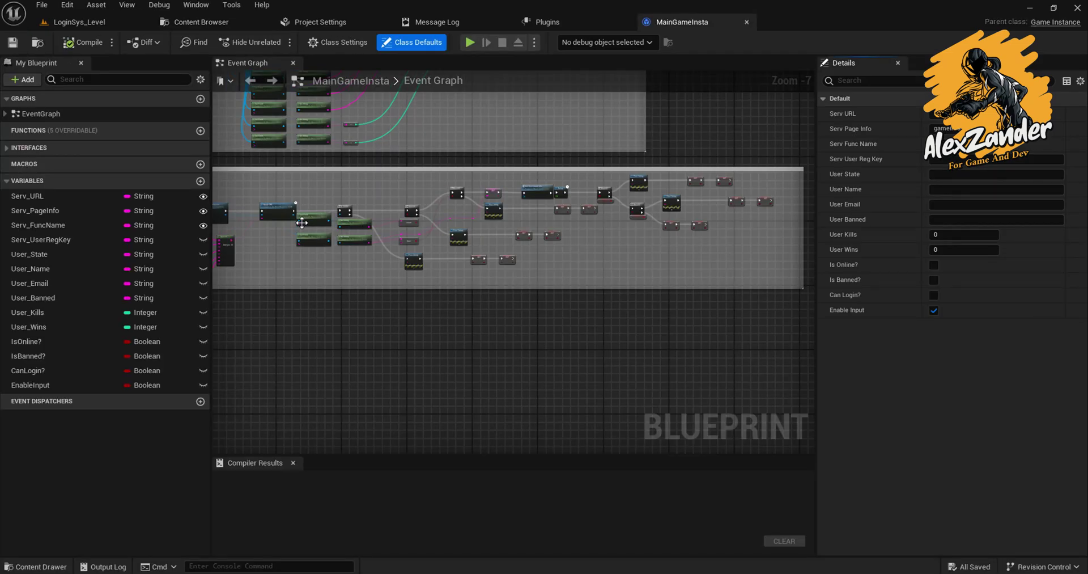
# Select the Serv URL variable and its default value's folder name
pyautogui.scroll(1, 324, 243)
pyautogui.scroll(6, 320, 238)
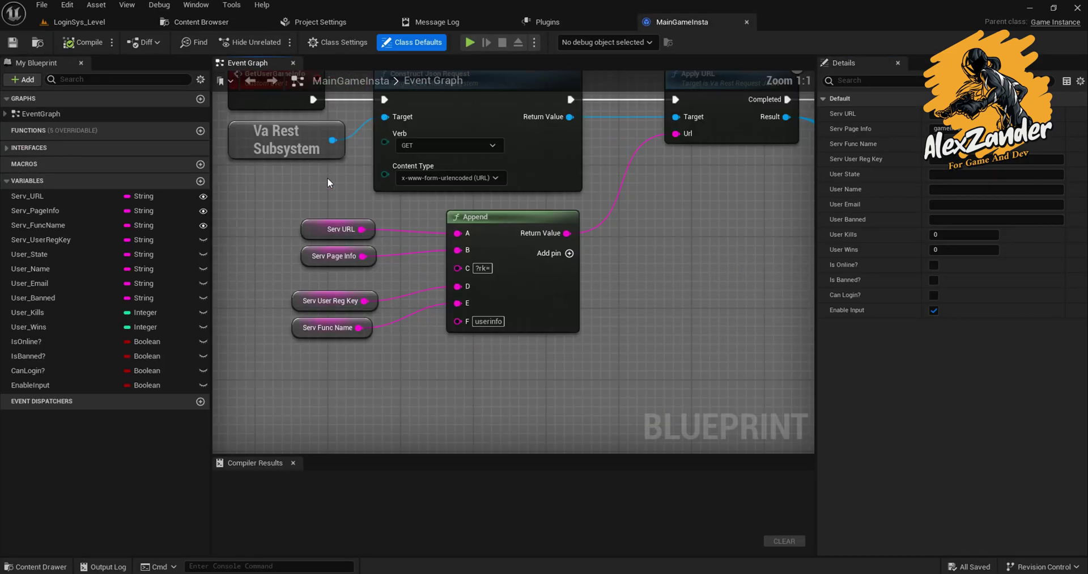
pyautogui.click(321, 238)
pyautogui.doubleClick(999, 309)
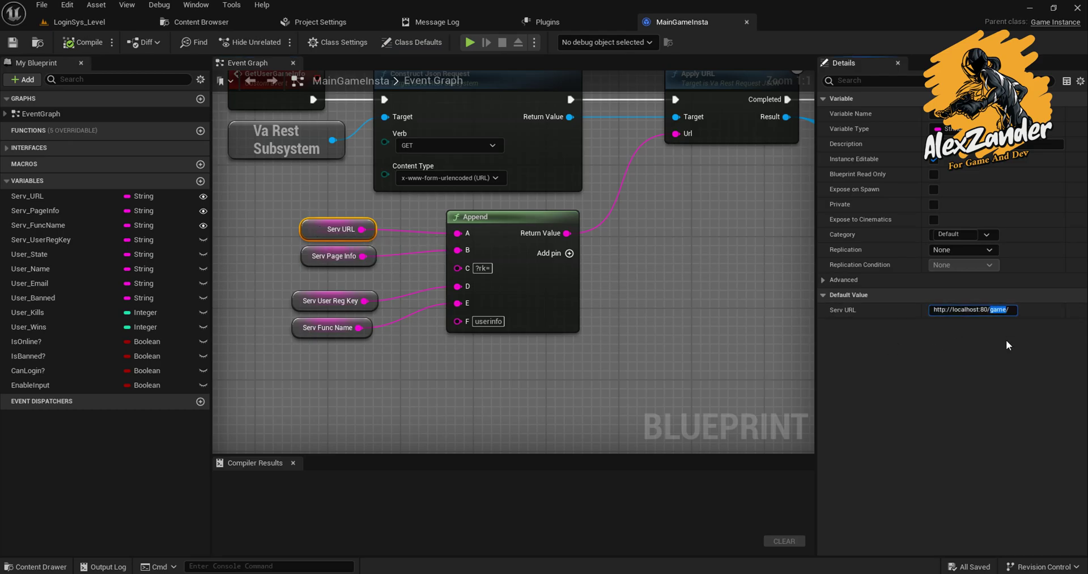
pyautogui.moveTo(76, 546)
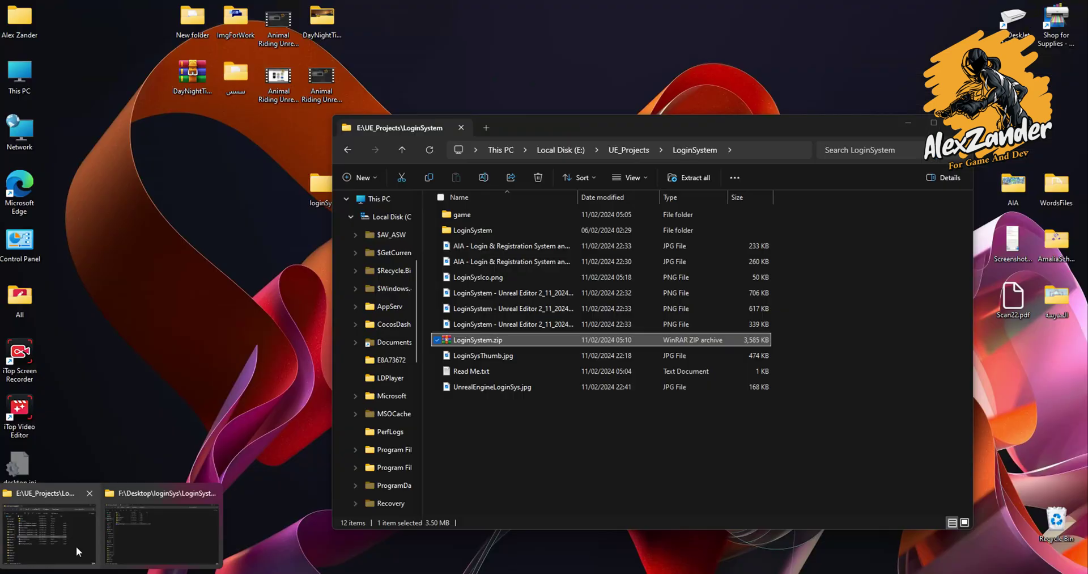
pyautogui.click(147, 533)
pyautogui.click(195, 7)
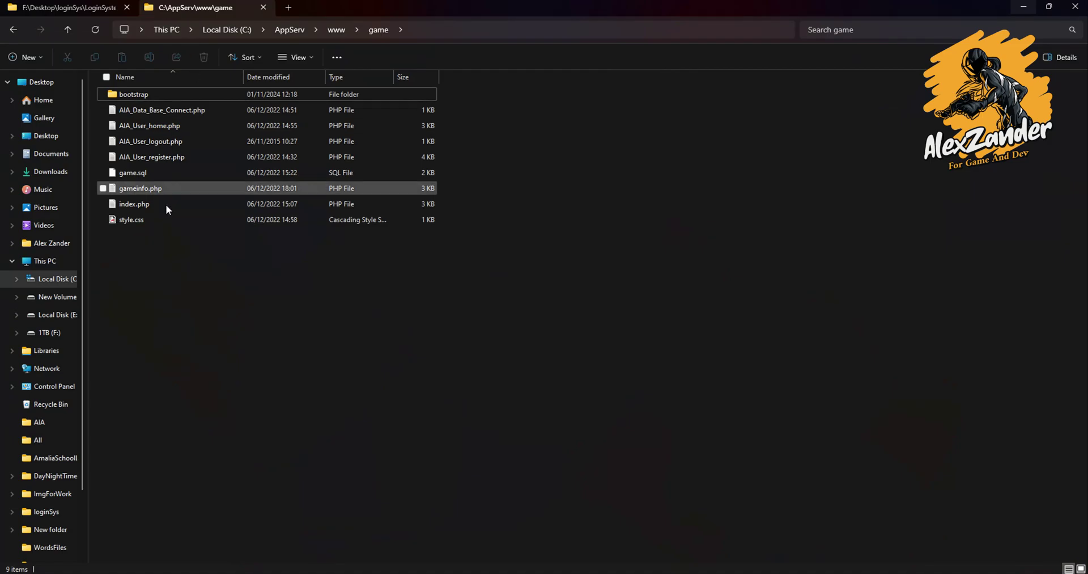
pyautogui.click(336, 30)
pyautogui.rightClick(129, 221)
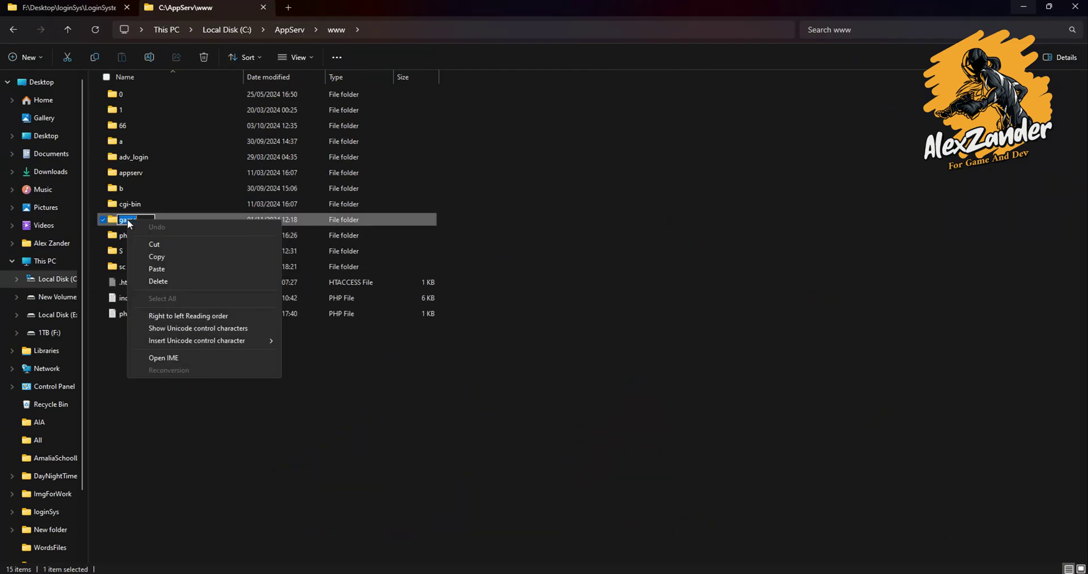
pyautogui.click(157, 256)
pyautogui.doubleClick(152, 216)
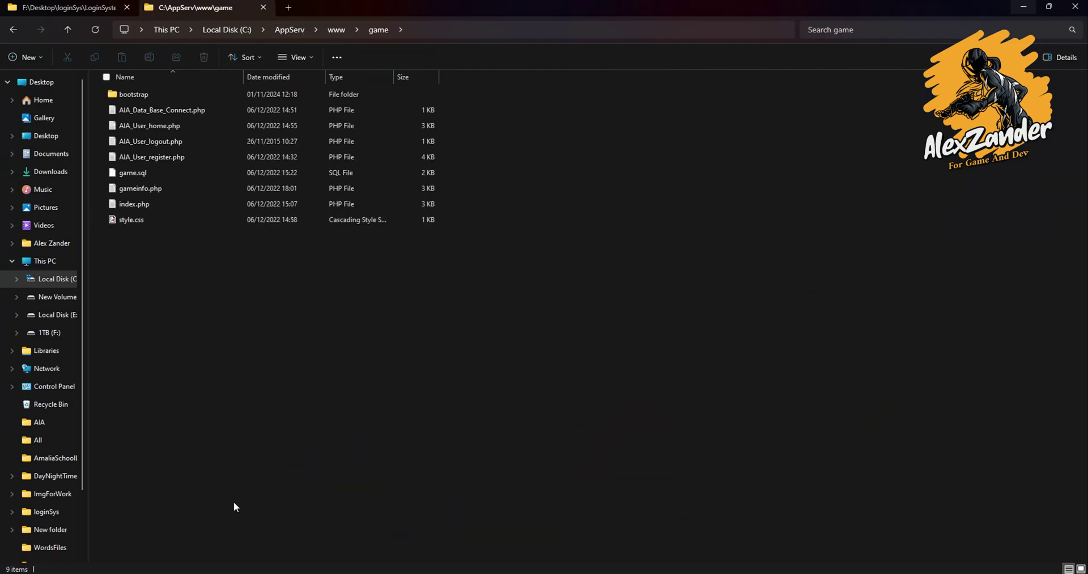
pyautogui.hotkey('alt', 'Tab')
pyautogui.rightClick(998, 310)
pyautogui.click(1011, 366)
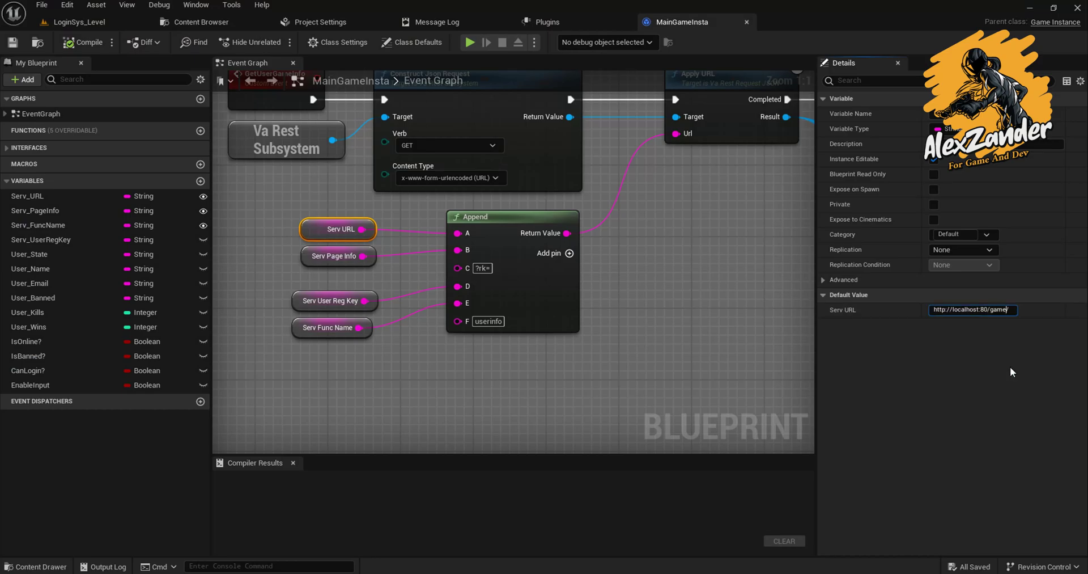
pyautogui.moveTo(955, 310); pyautogui.dragTo(982, 351)
# Check the Serv Page Info default and locate gameinfo.php in the game folder
pyautogui.click(335, 256)
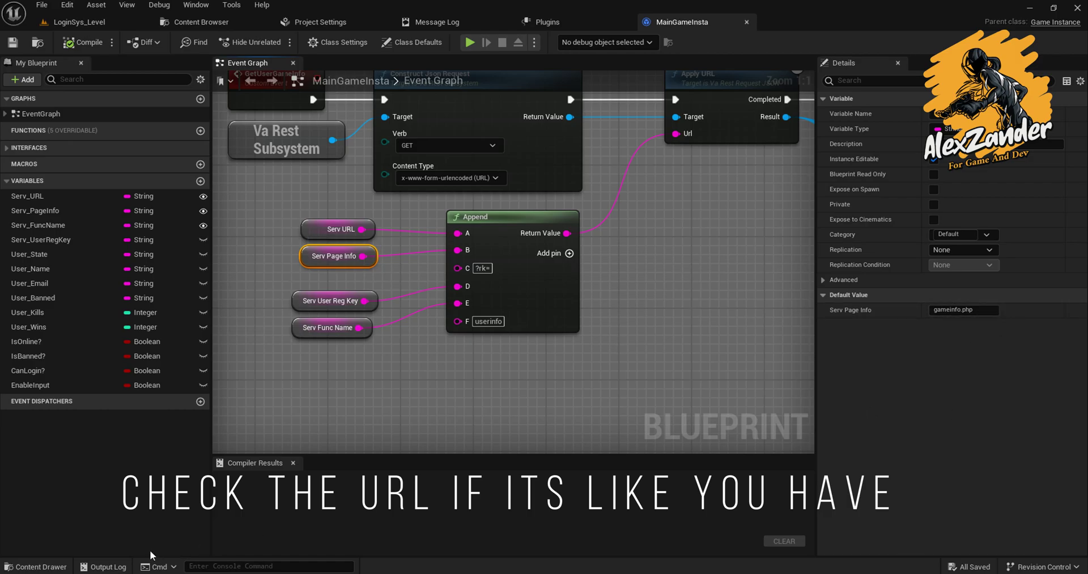
pyautogui.click(150, 550)
pyautogui.click(152, 189)
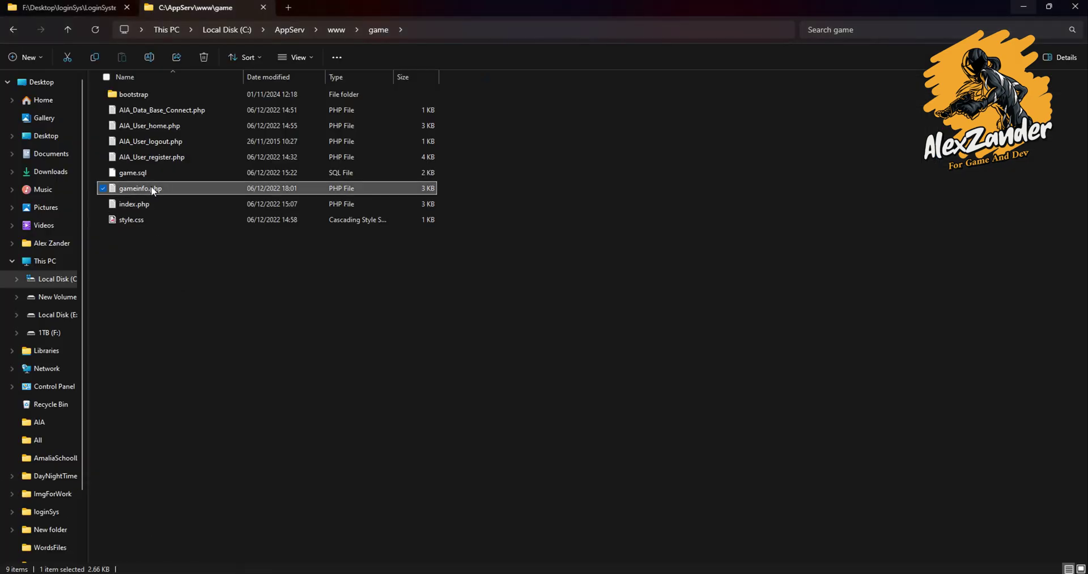
# Review gameinfo.php and its included AIA_Data_Base_Connect.php in Notepad, then return to Unreal
pyautogui.doubleClick(164, 191)
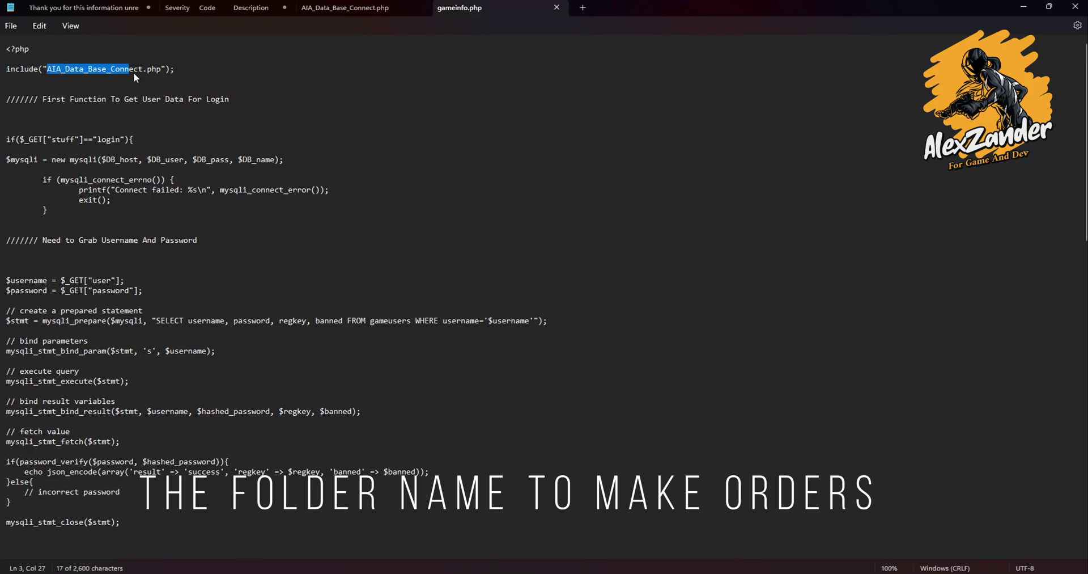
pyautogui.click(335, 8)
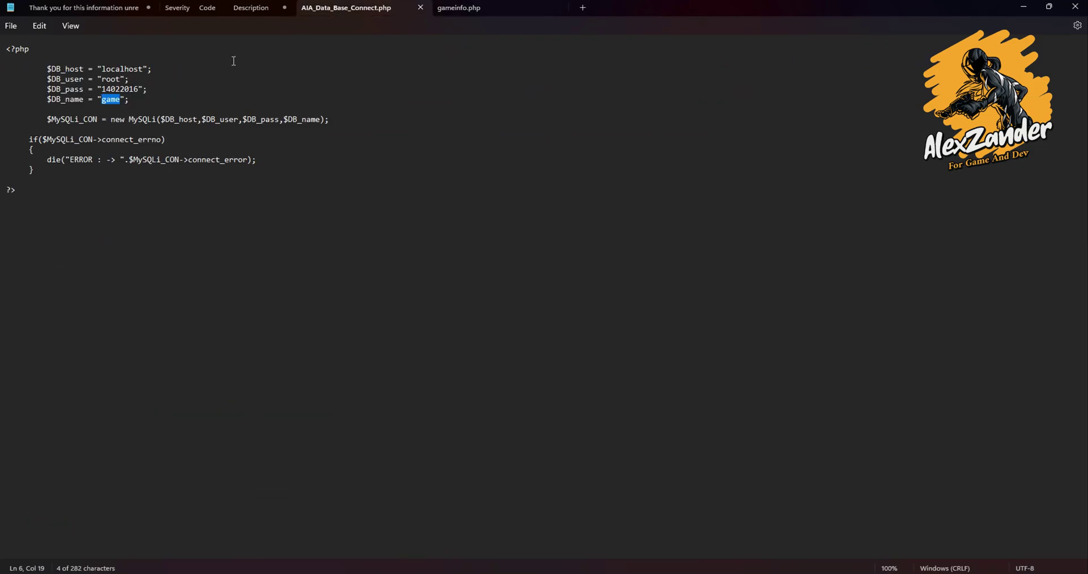
pyautogui.click(470, 9)
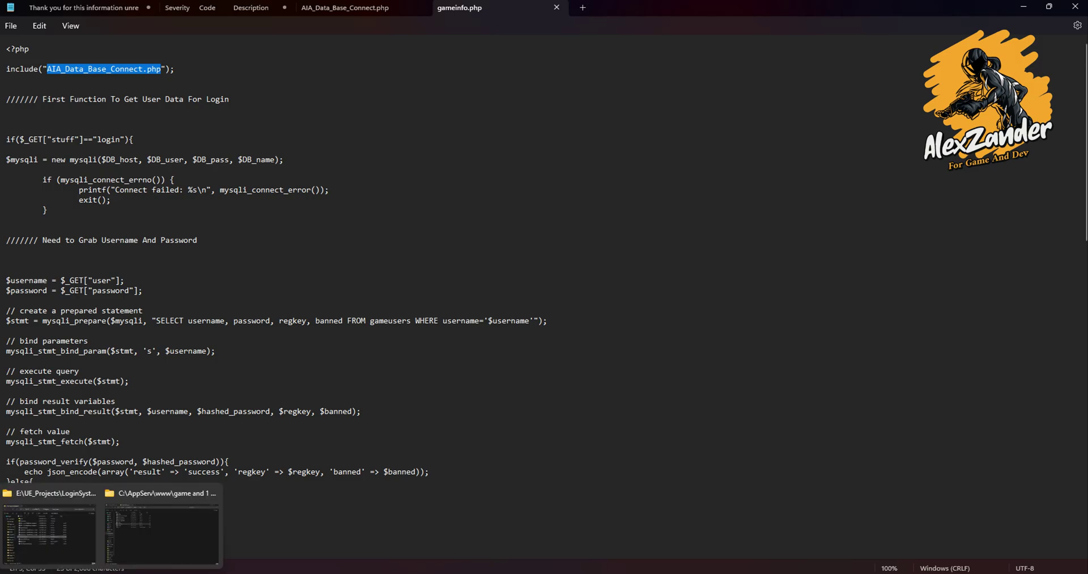
pyautogui.click(164, 524)
pyautogui.click(170, 114)
pyautogui.click(203, 110)
pyautogui.click(152, 232)
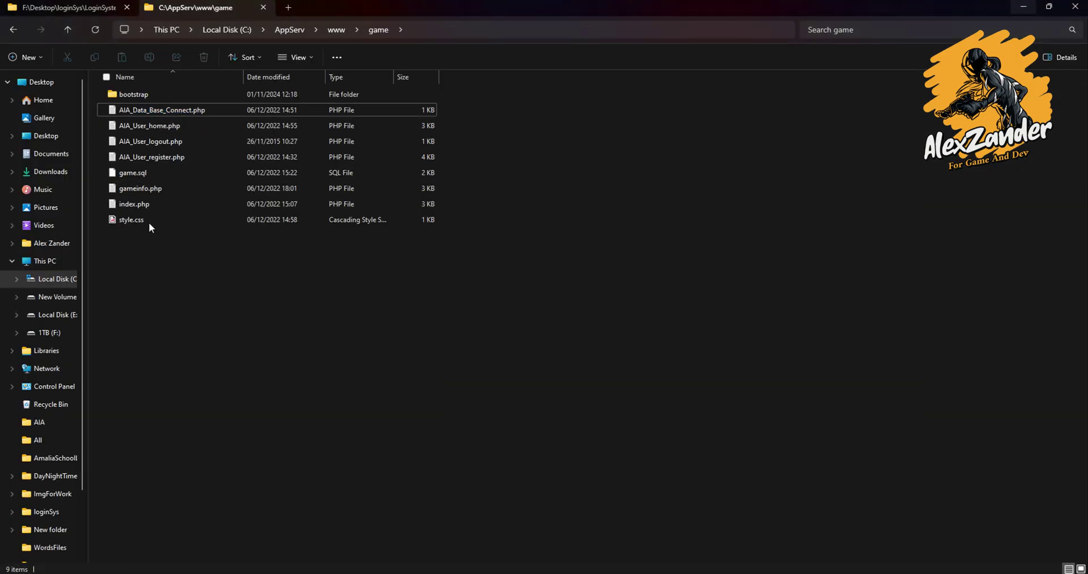
pyautogui.hotkey('alt', 'Tab')
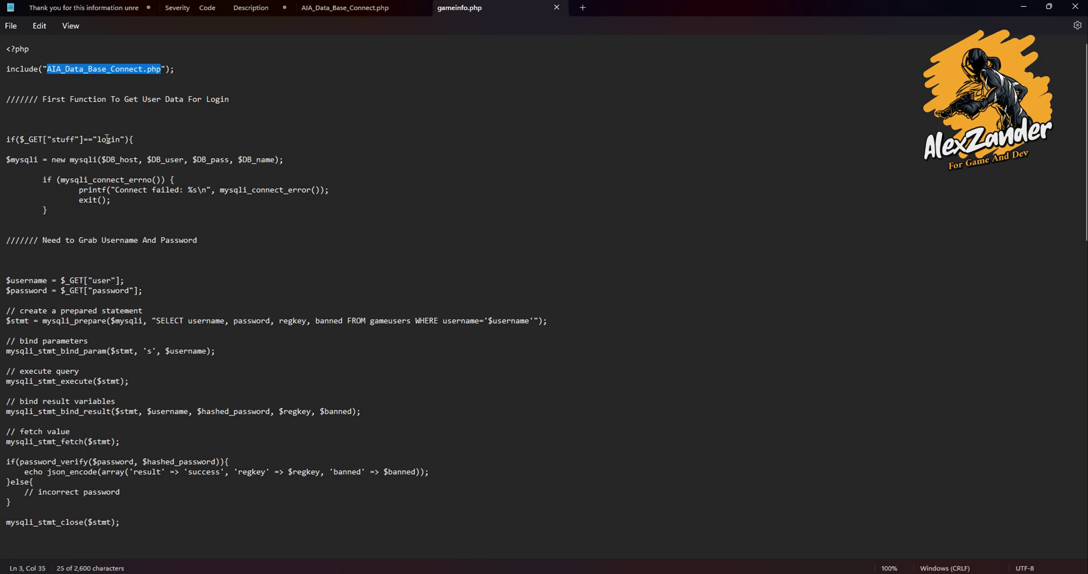
pyautogui.doubleClick(107, 139)
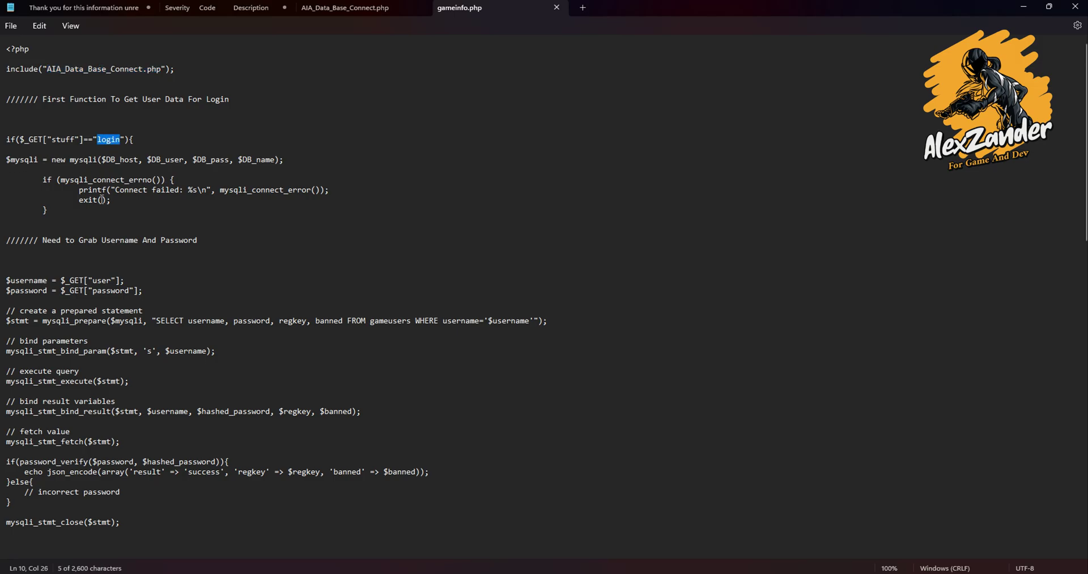
pyautogui.hotkey('alt', 'Tab')
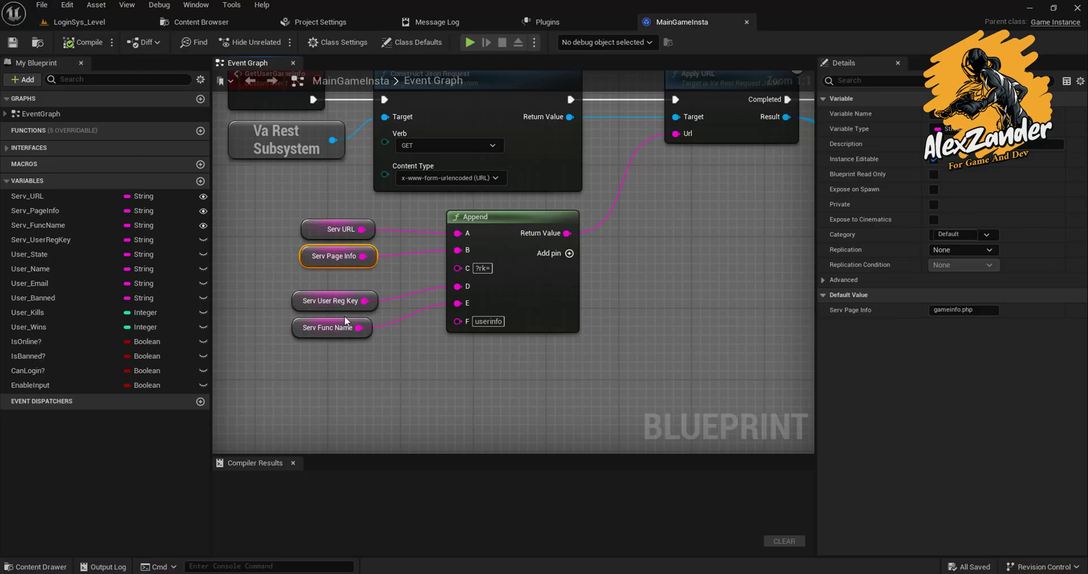
# Inspect the Serv User Reg Key and Serv Func Name variables and center the Append node
pyautogui.click(332, 301)
pyautogui.click(328, 328)
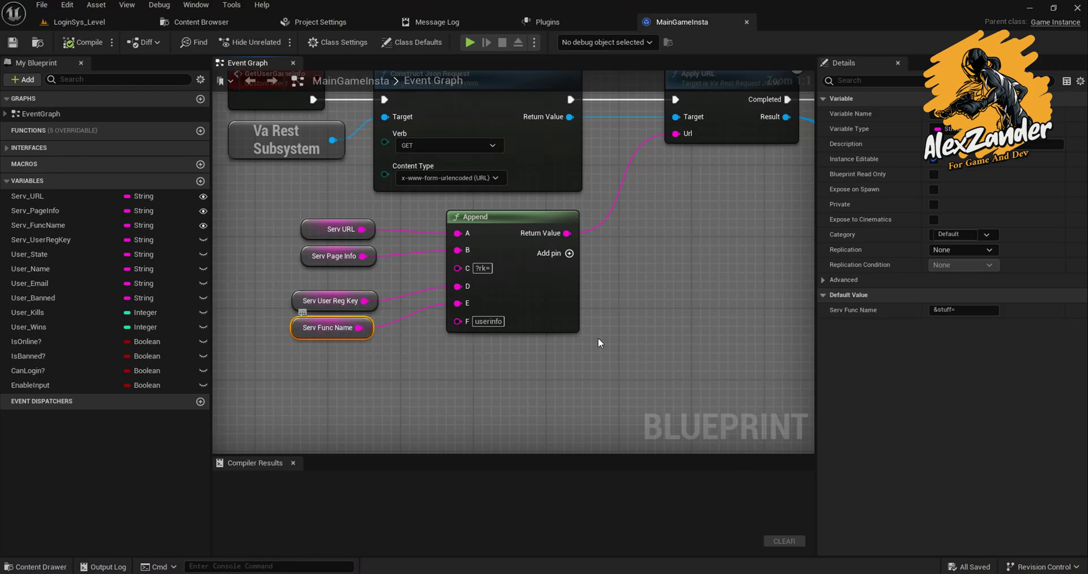
pyautogui.moveTo(529, 355); pyautogui.dragTo(479, 311, button='right')
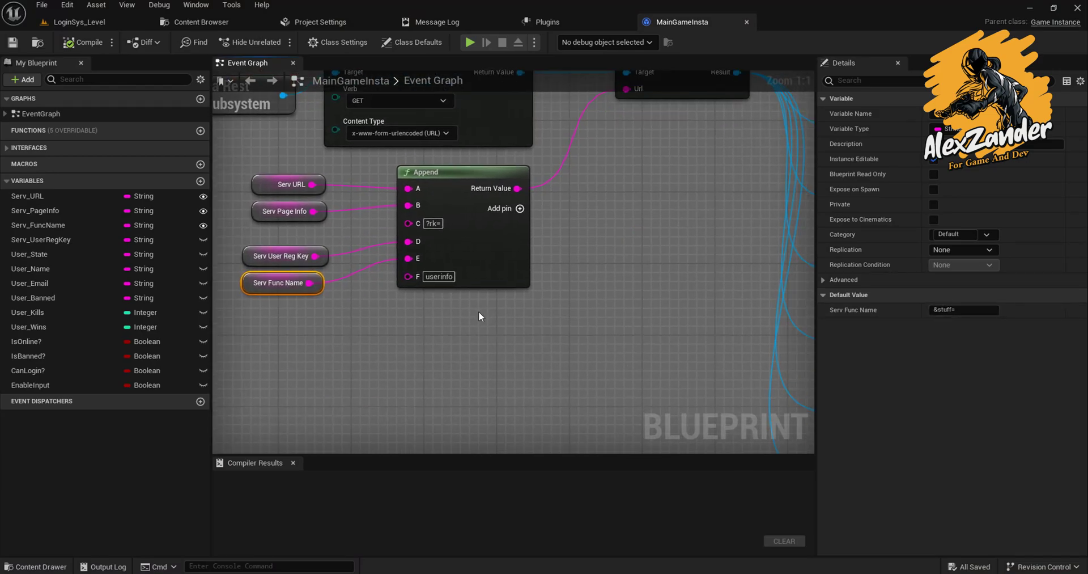
pyautogui.moveTo(446, 278); pyautogui.dragTo(416, 351, button='right')
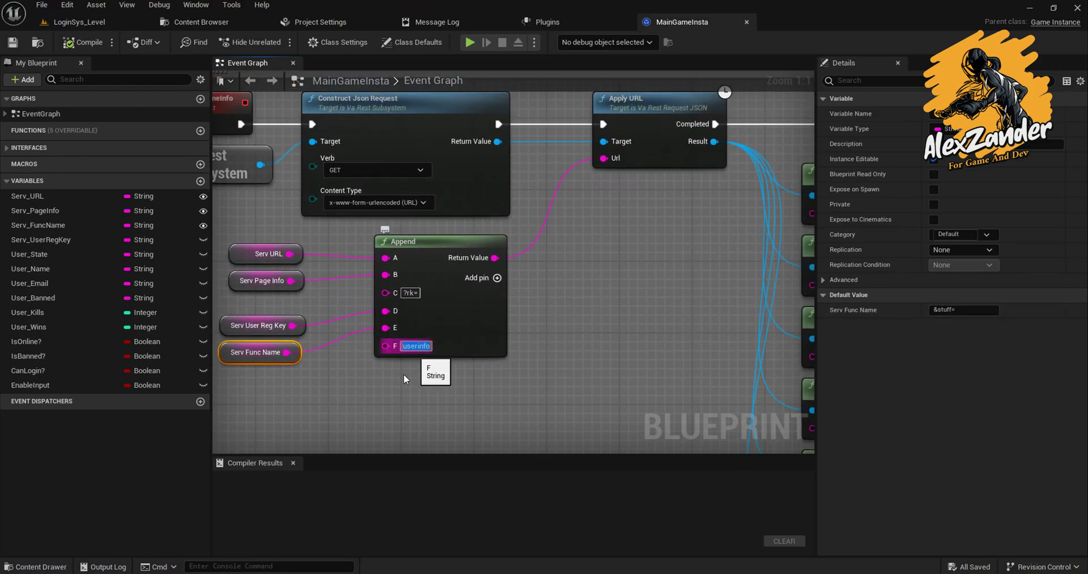
# Scroll through gameinfo.php's login code in Notepad
pyautogui.hotkey('alt', 'Tab')
pyautogui.scroll(-4, 161, 278)
pyautogui.scroll(-7, 162, 278)
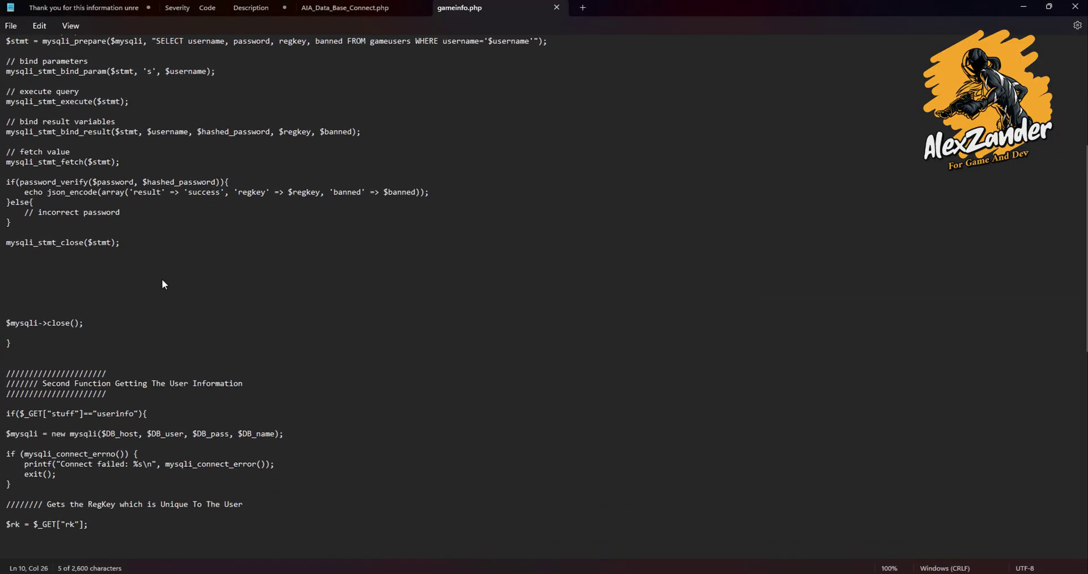
pyautogui.scroll(-3, 161, 278)
pyautogui.scroll(-3, 118, 299)
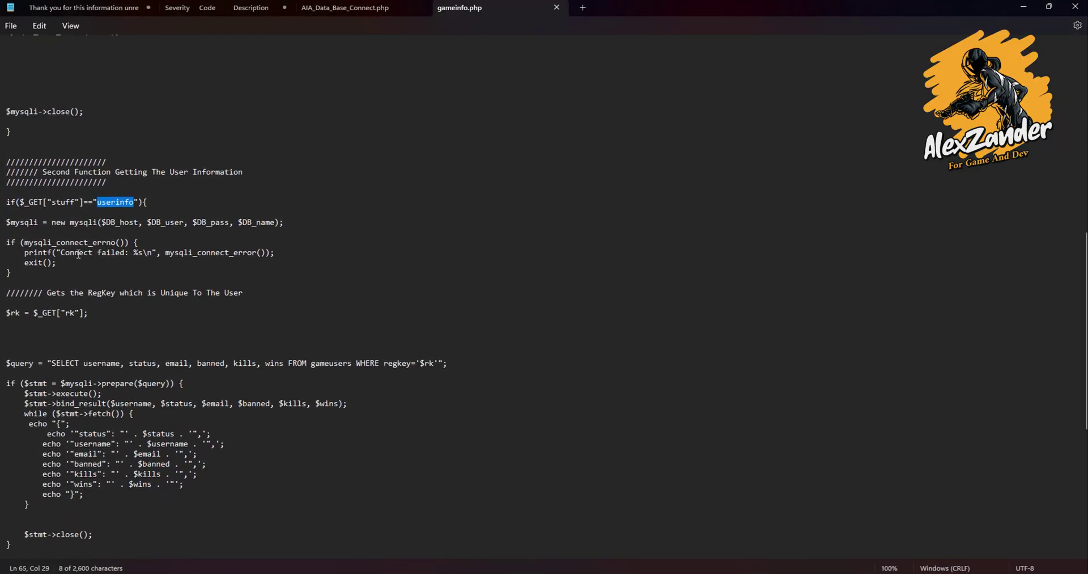
pyautogui.scroll(-2, 148, 347)
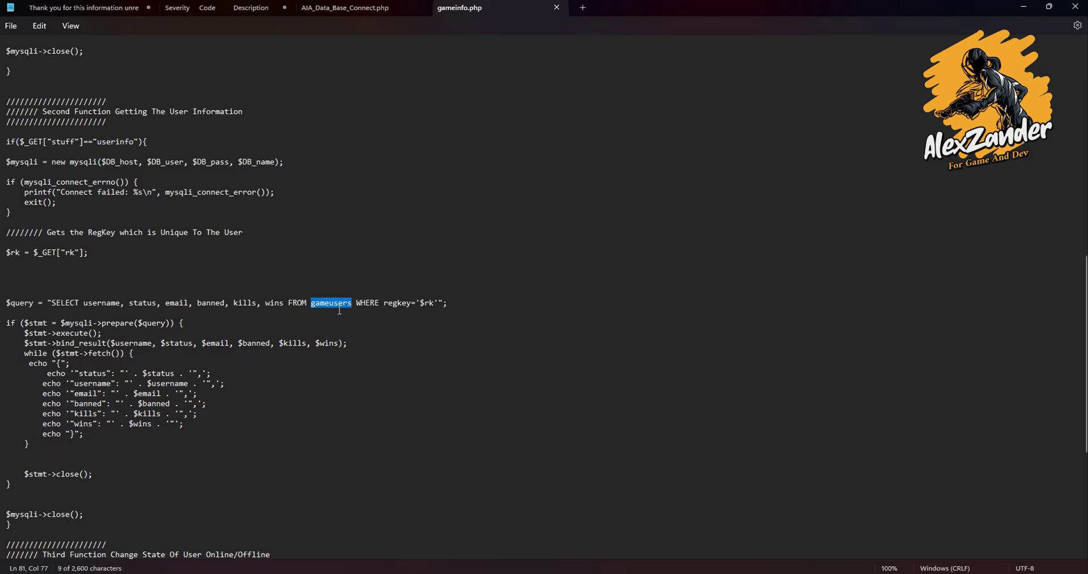
# Pan the graph past the Print String and Enable Input nodes to the Apply URL and Get Field nodes
pyautogui.hotkey('alt', 'Tab')
pyautogui.moveTo(440, 267); pyautogui.dragTo(358, 328, button='right')
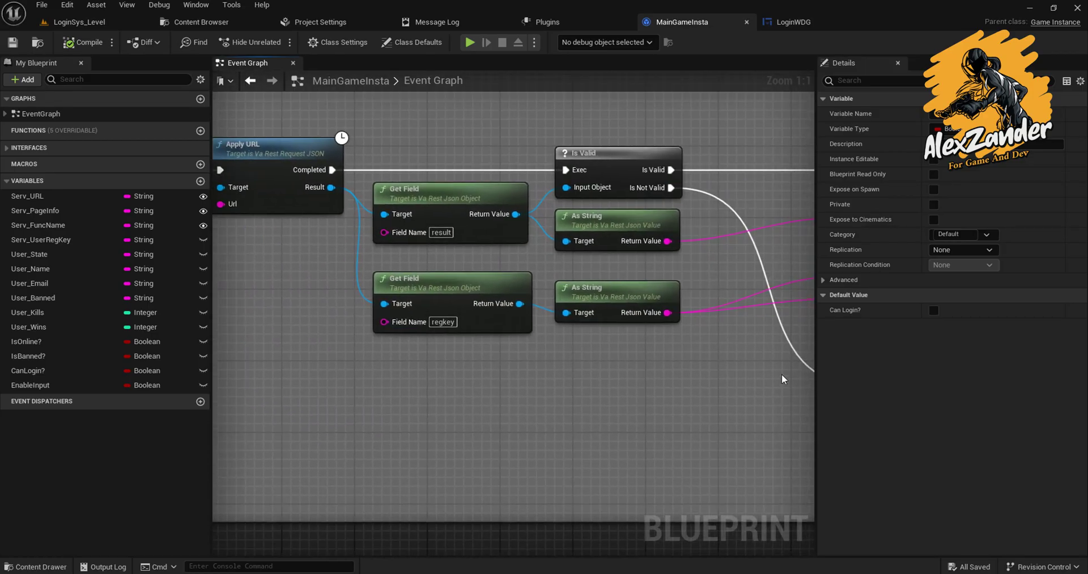
pyautogui.click(584, 340)
pyautogui.moveTo(733, 422)
pyautogui.mouseDown(button='right')
pyautogui.moveTo(606, 417)
pyautogui.moveTo(787, 440)
pyautogui.mouseUp(button='right')
pyautogui.moveTo(238, 499); pyautogui.dragTo(517, 509, button='right')
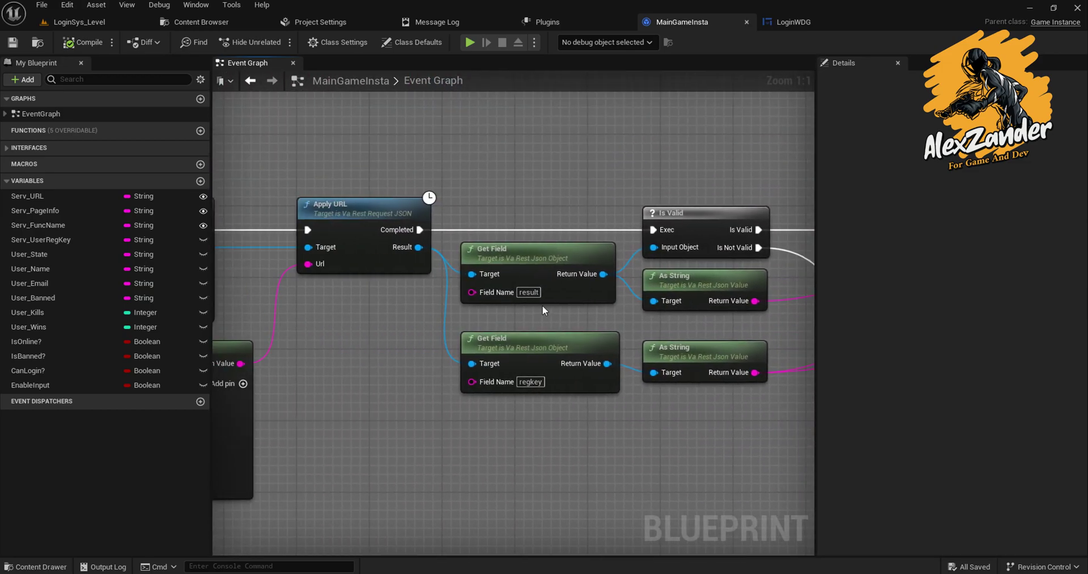
pyautogui.click(258, 524)
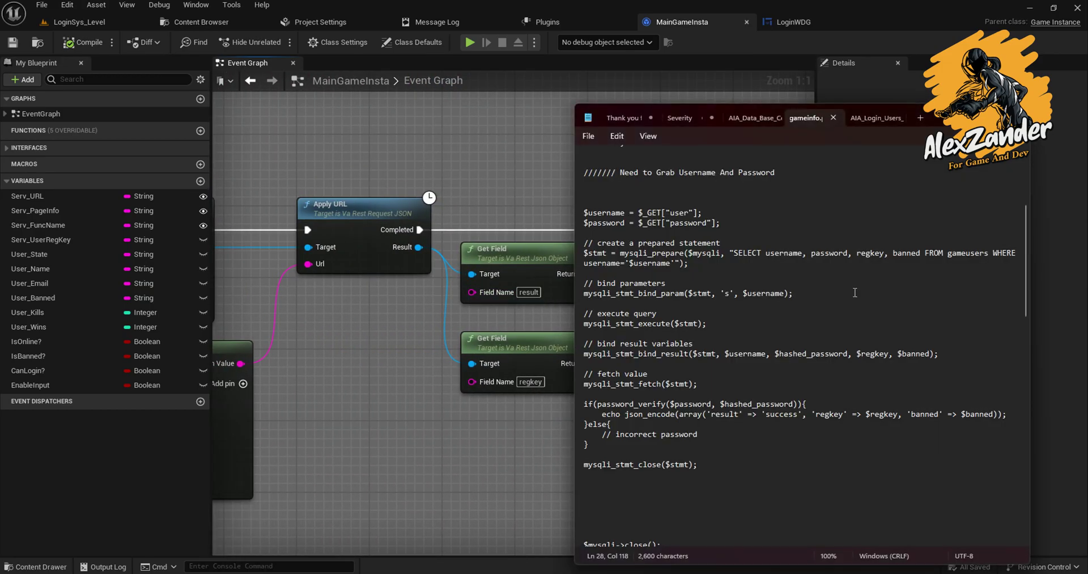
# Copy the word 'result' from the json_encode echo line in a maximized Notepad, then return to Unreal
pyautogui.click(991, 117)
pyautogui.scroll(-4, 328, 303)
pyautogui.scroll(-1, 328, 302)
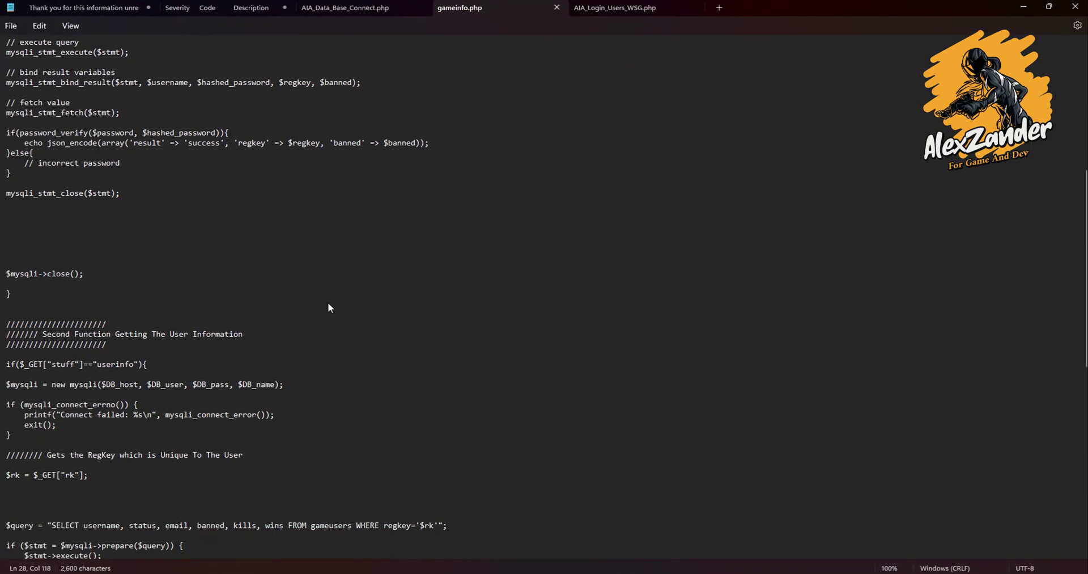
pyautogui.scroll(5, 328, 301)
pyautogui.click(145, 264)
pyautogui.rightClick(154, 271)
pyautogui.click(184, 323)
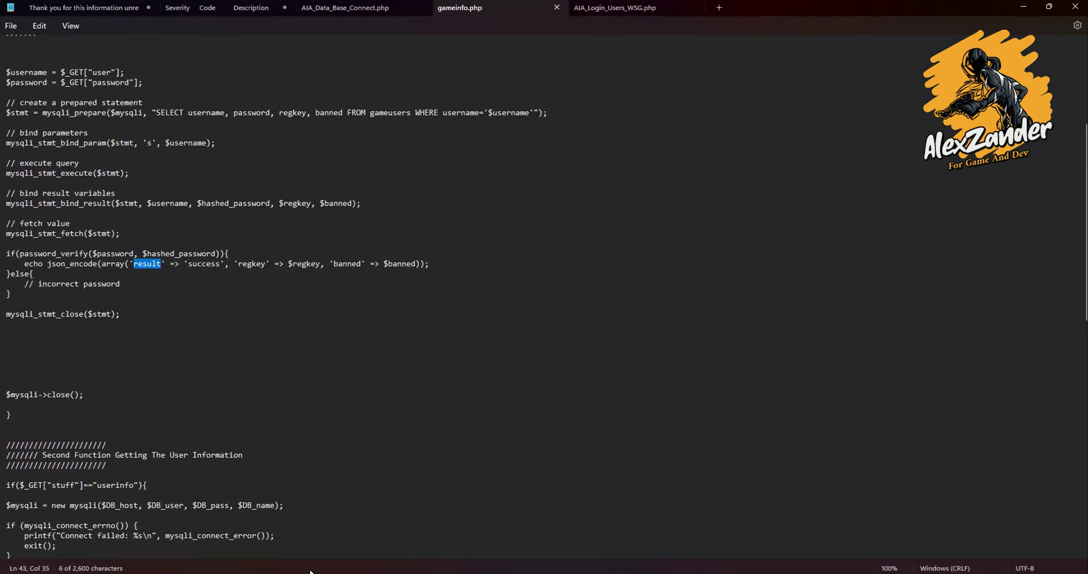
pyautogui.moveTo(312, 566)
pyautogui.click(359, 537)
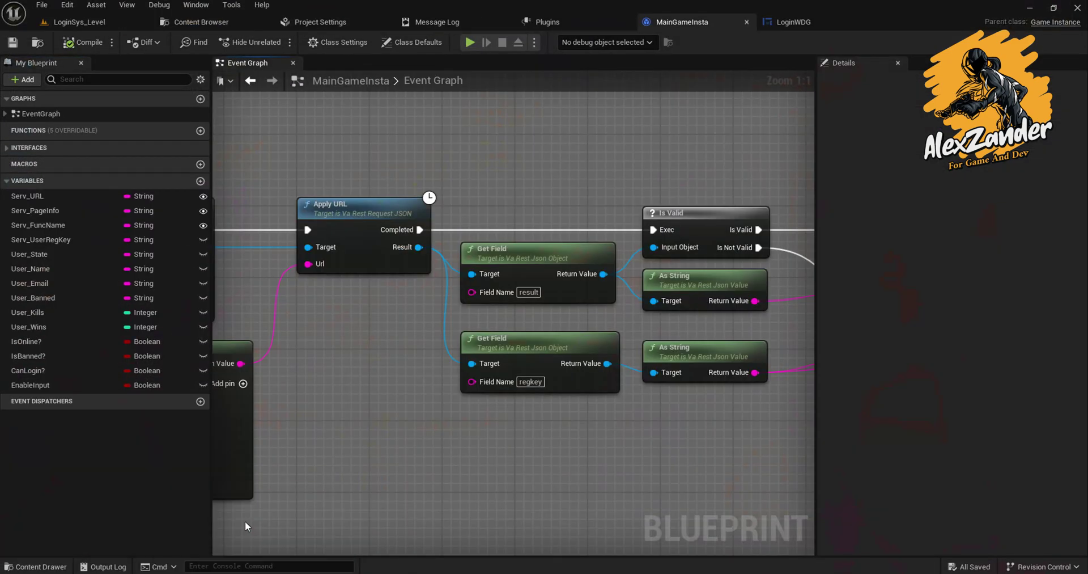
# Paste 'result' into the Get Field name and add a string == node from the As String output
pyautogui.rightClick(539, 296)
pyautogui.click(544, 352)
pyautogui.moveTo(592, 315); pyautogui.dragTo(256, 312, button='right')
pyautogui.moveTo(416, 301); pyautogui.dragTo(499, 308)
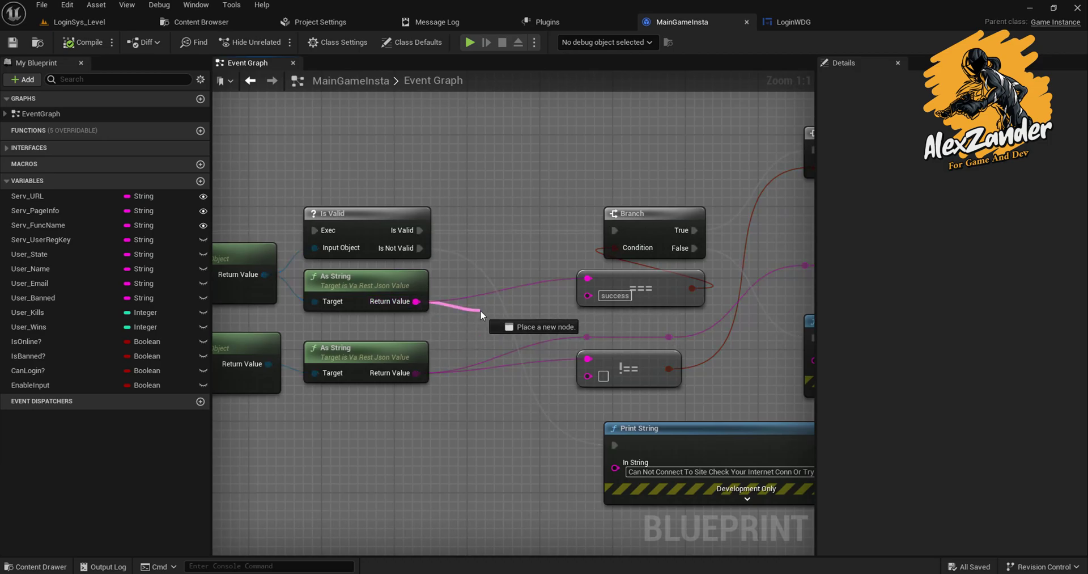
pyautogui.write('==')
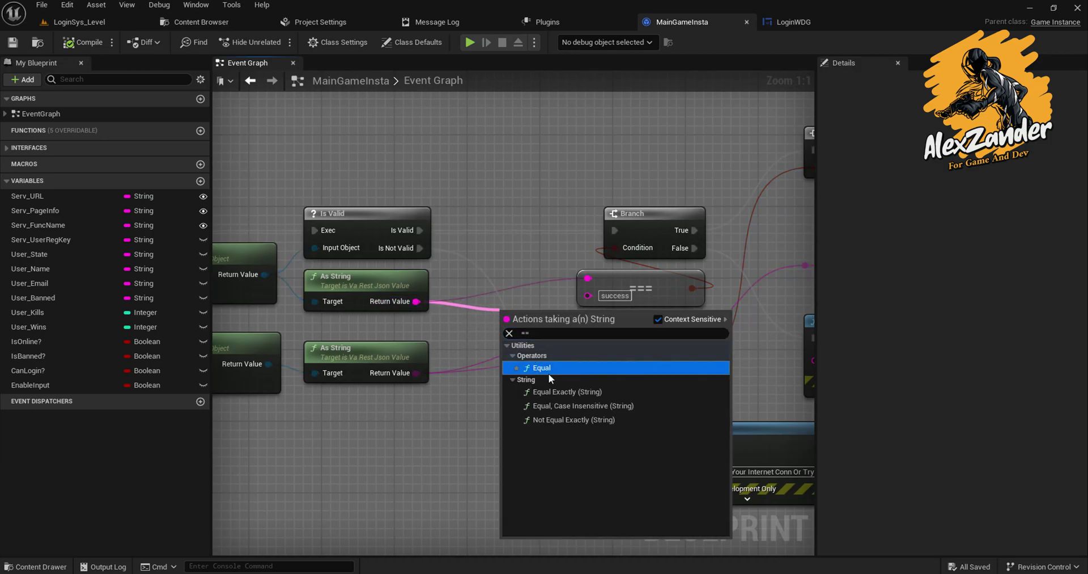
pyautogui.click(544, 367)
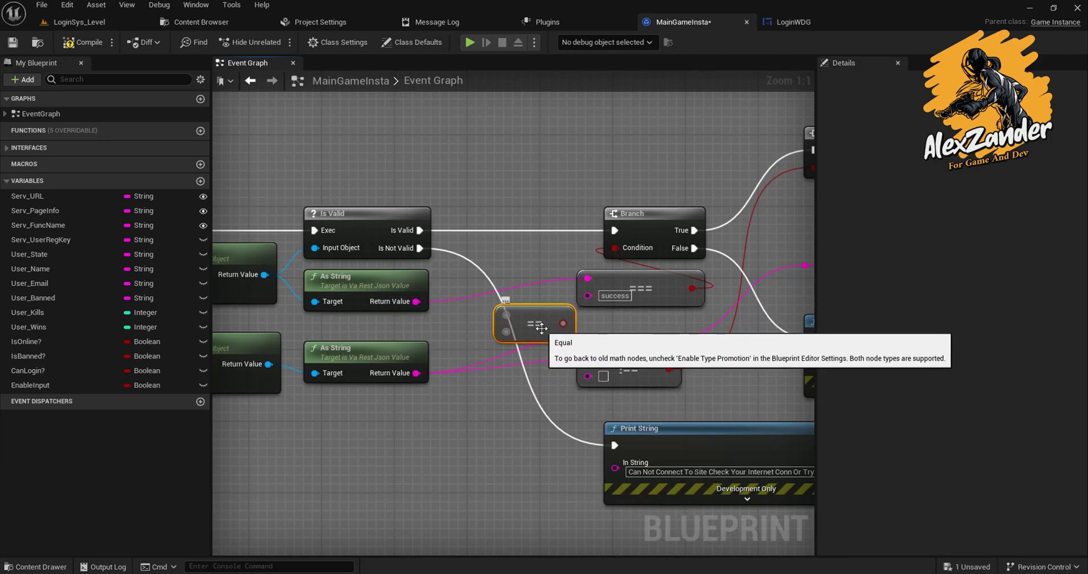
pyautogui.press('Delete')
pyautogui.moveTo(417, 301); pyautogui.dragTo(478, 309)
pyautogui.write('==')
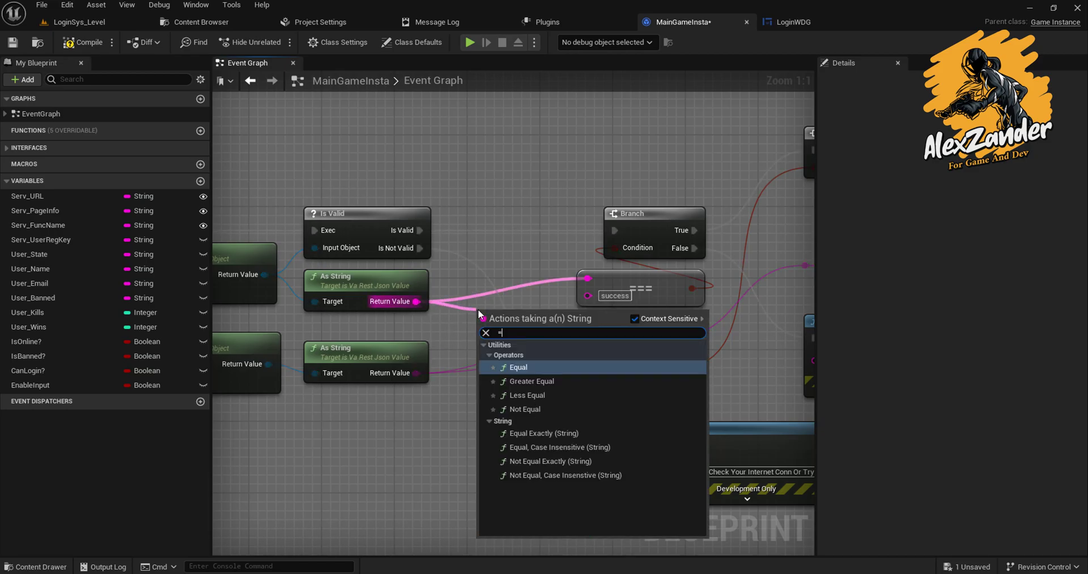
pyautogui.click(613, 401)
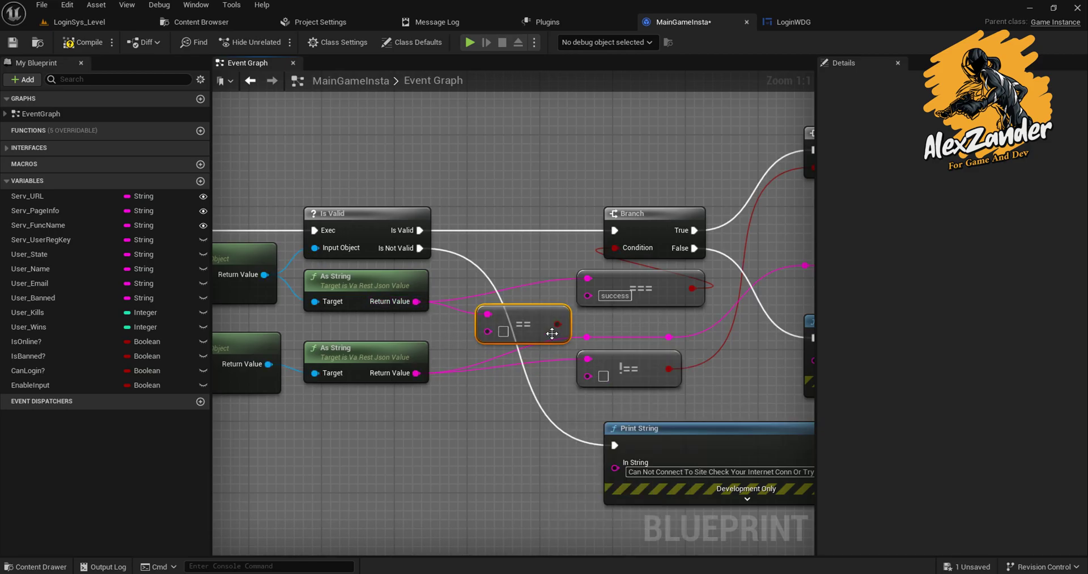
# Fill the new == comparison with 'success' copied from the old comparison
pyautogui.rightClick(617, 295)
pyautogui.click(649, 342)
pyautogui.rightClick(503, 331)
pyautogui.click(542, 393)
pyautogui.moveTo(542, 393); pyautogui.dragTo(483, 401, button='right')
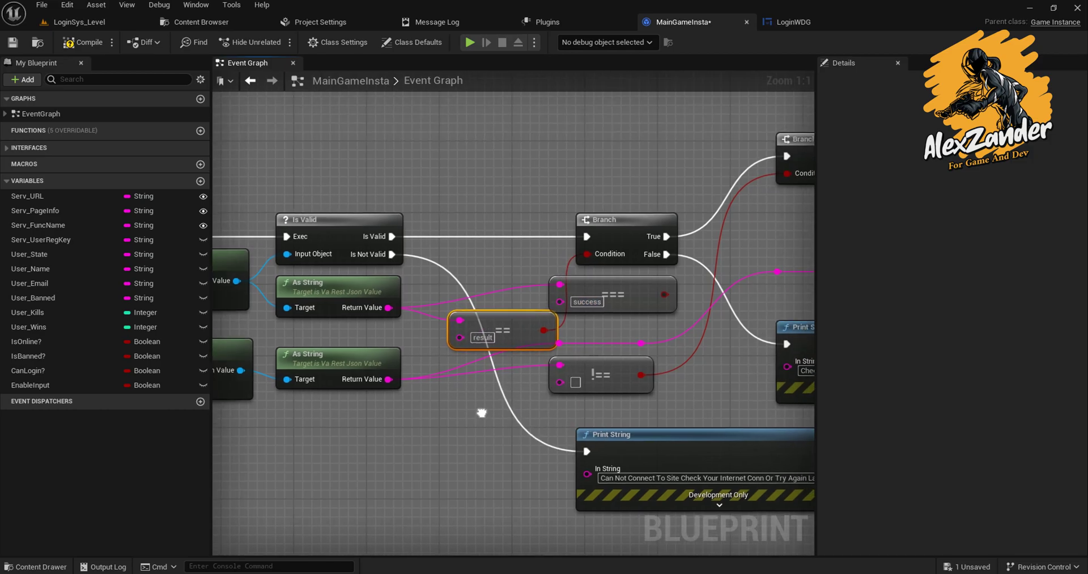
pyautogui.doubleClick(555, 304)
pyautogui.rightClick(559, 305)
pyautogui.click(581, 357)
pyautogui.doubleClick(451, 340)
pyautogui.rightClick(454, 341)
pyautogui.click(477, 399)
# Move the old === node aside and place the new == node beneath the Branch
pyautogui.moveTo(571, 305); pyautogui.dragTo(499, 327, button='right')
pyautogui.moveTo(498, 327); pyautogui.dragTo(470, 176)
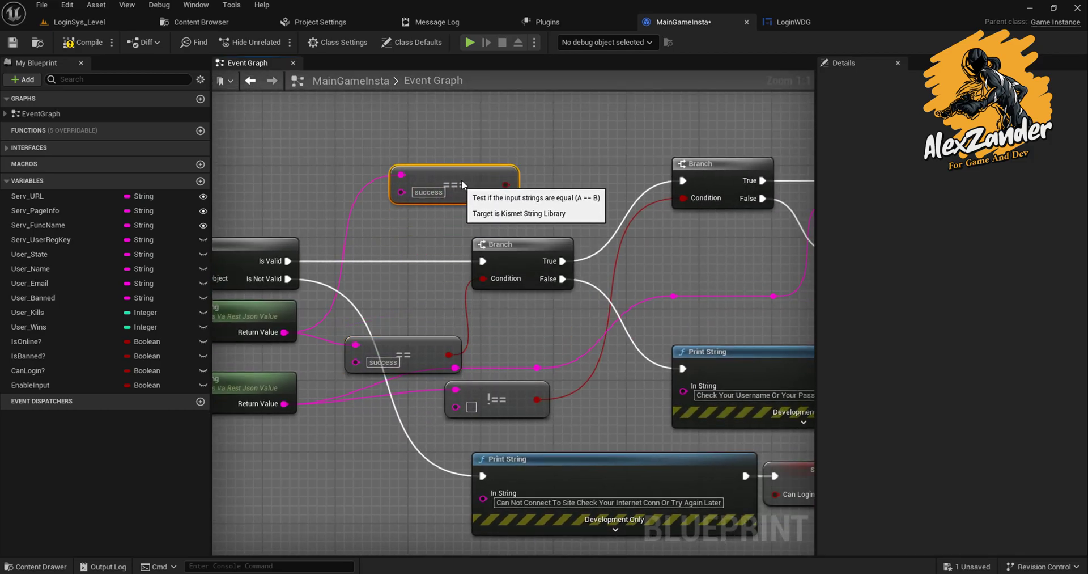
pyautogui.moveTo(424, 359); pyautogui.dragTo(533, 313)
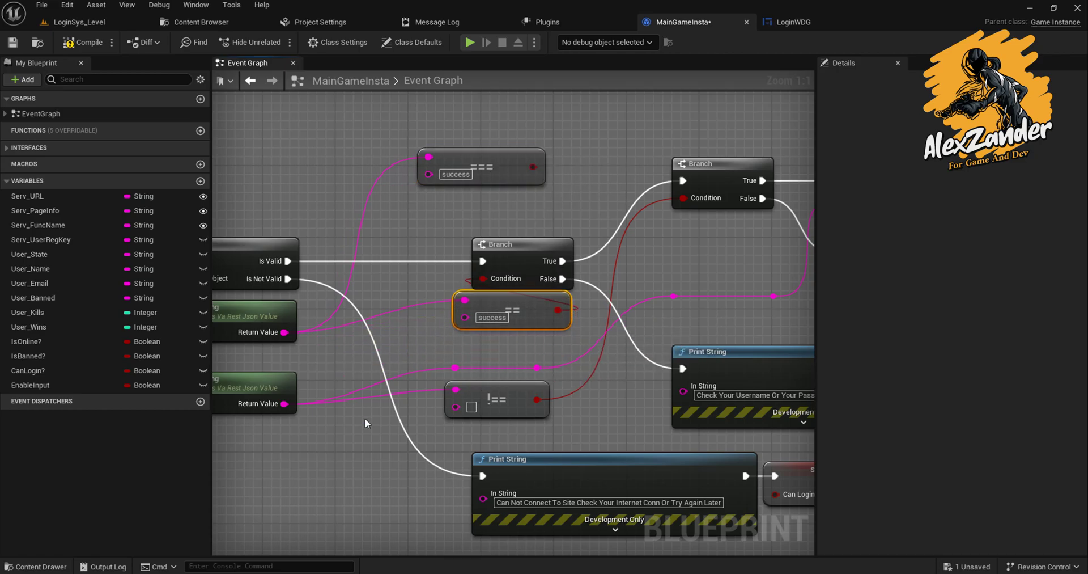
pyautogui.moveTo(366, 422); pyautogui.dragTo(418, 407, button='right')
# Replace the old !== with a case-insensitive != node feeding the Branch, then compile and play
pyautogui.moveTo(343, 389); pyautogui.dragTo(390, 407)
pyautogui.write('!=')
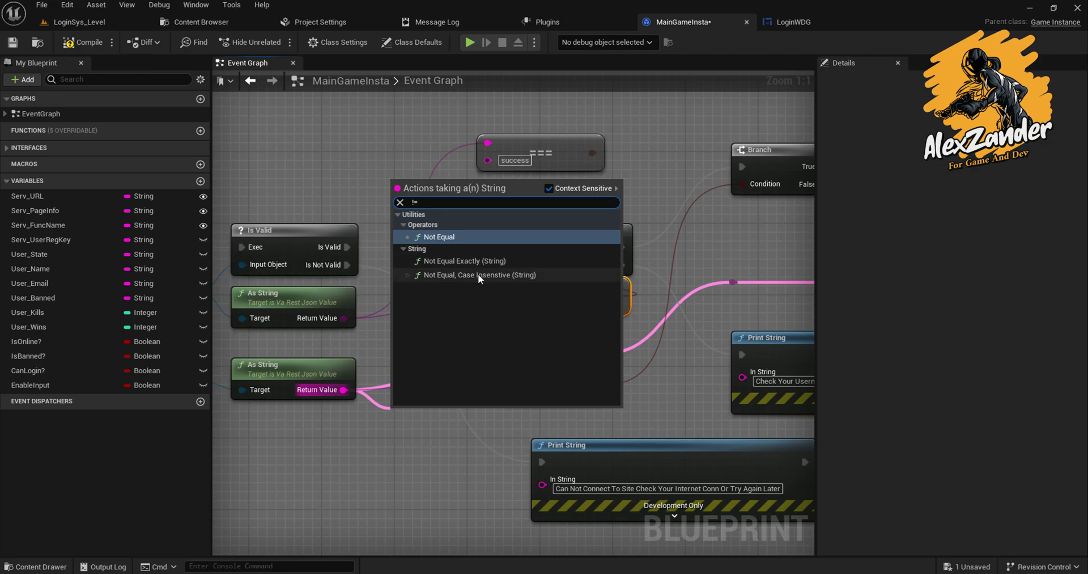
pyautogui.click(478, 274)
pyautogui.moveTo(467, 421)
pyautogui.mouseDown()
pyautogui.moveTo(498, 400)
pyautogui.moveTo(577, 397)
pyautogui.moveTo(427, 513)
pyautogui.mouseUp()
pyautogui.press('Escape')
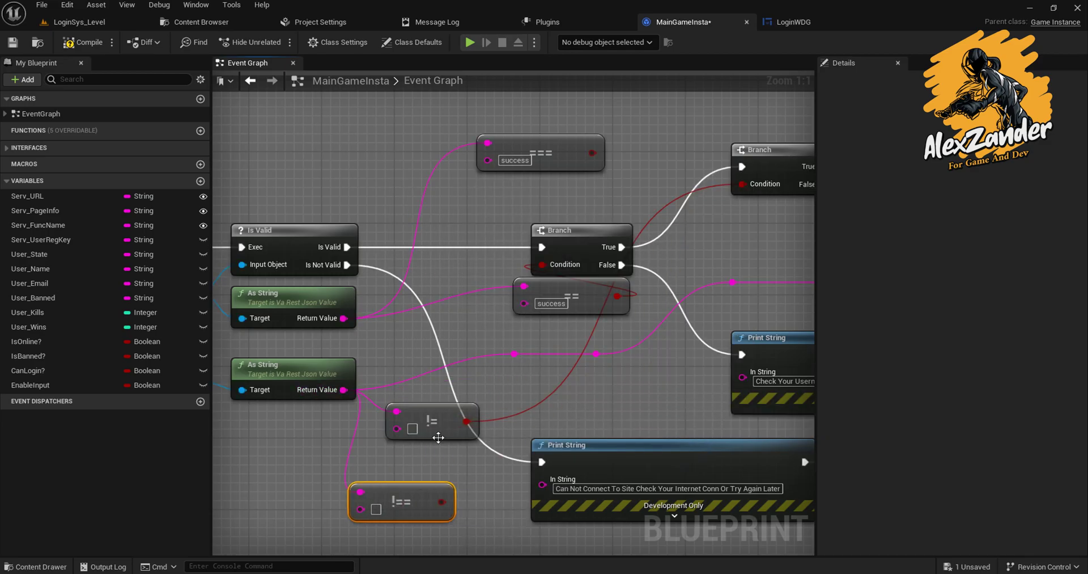
pyautogui.moveTo(431, 422); pyautogui.dragTo(558, 385)
pyautogui.moveTo(662, 380)
pyautogui.mouseDown(button='right')
pyautogui.moveTo(520, 424)
pyautogui.moveTo(460, 392)
pyautogui.mouseUp(button='right')
pyautogui.click(78, 44)
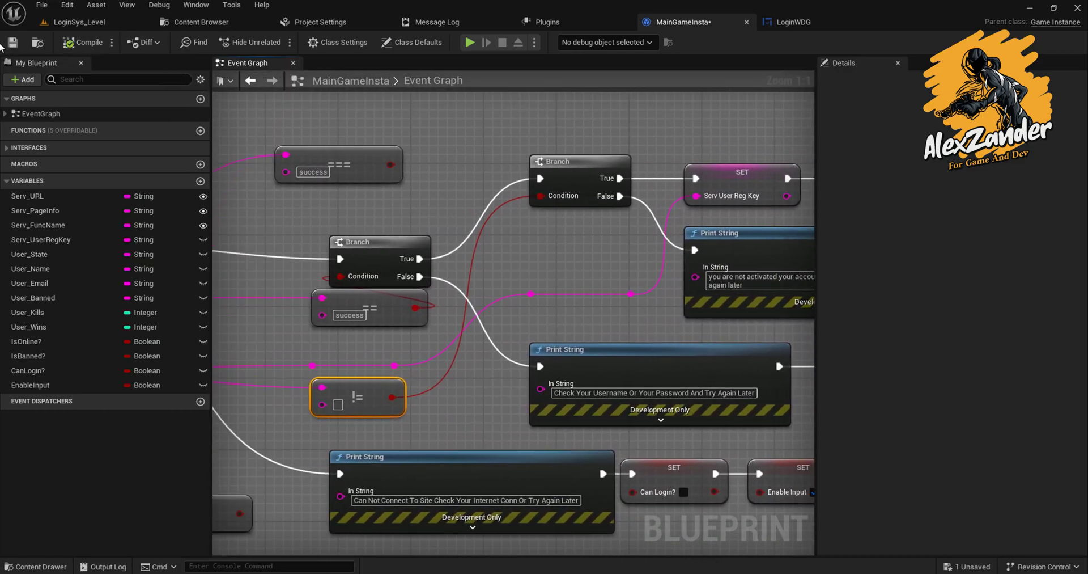
pyautogui.click(470, 42)
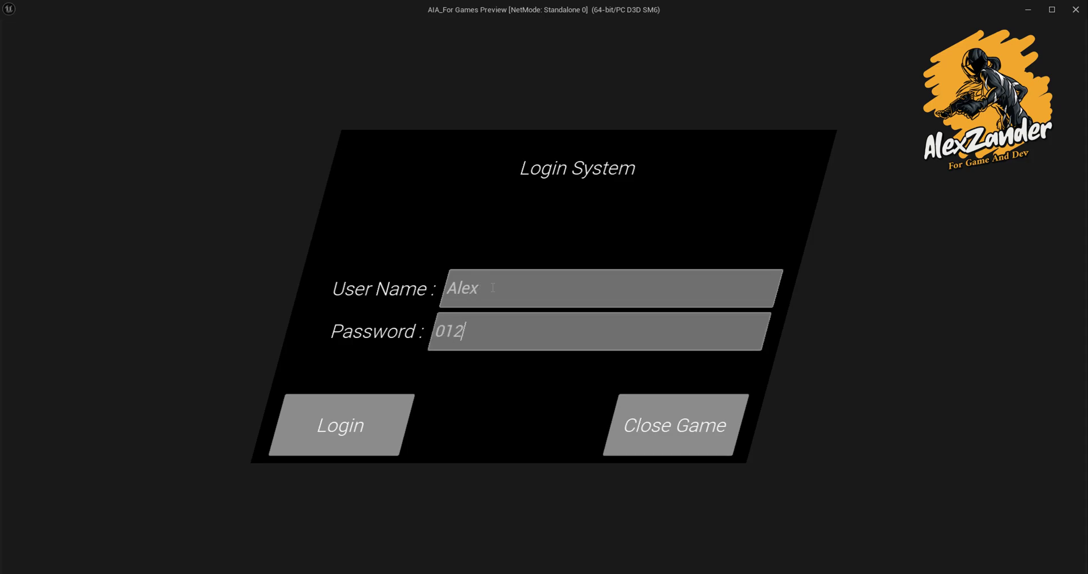
# Submit the test login, get the cannot-connect error, and close the game preview
pyautogui.click(300, 434)
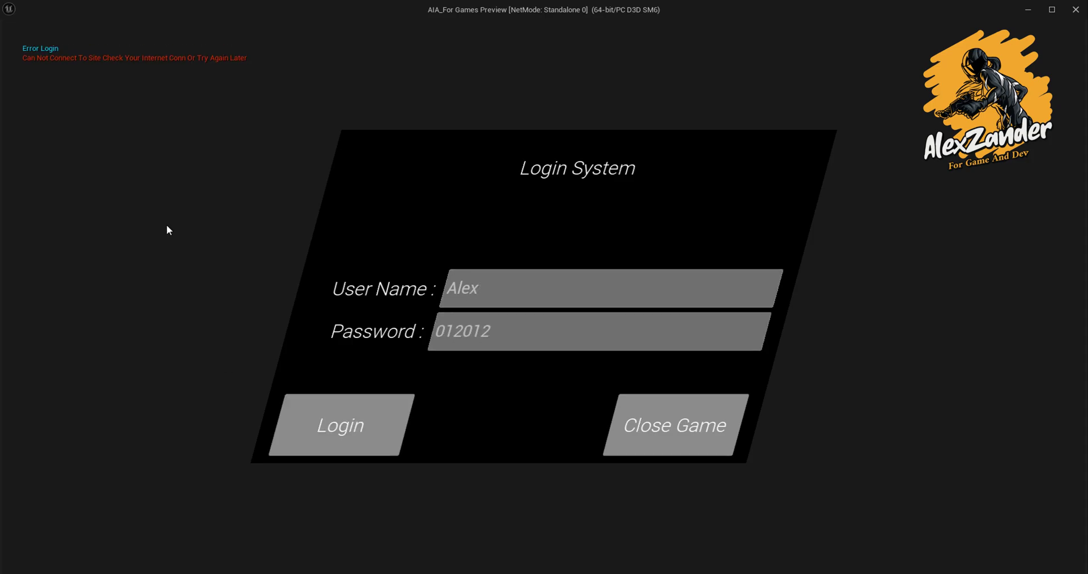
pyautogui.click(1075, 10)
pyautogui.moveTo(563, 356); pyautogui.dragTo(625, 443, button='right')
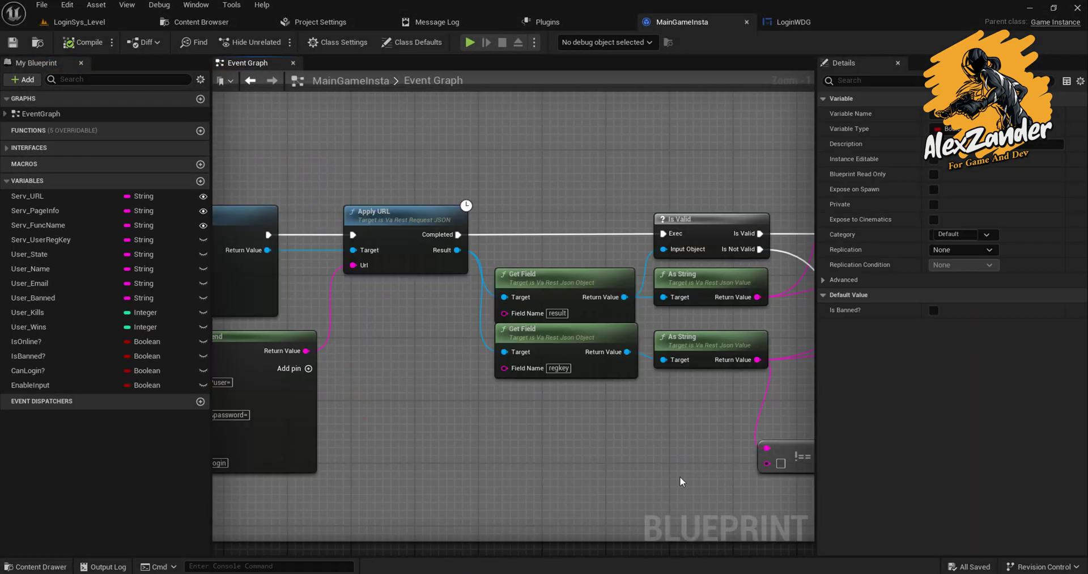
# Delete the leftover not-equal node near the Branch
pyautogui.click(717, 483)
pyautogui.scroll(-2, 617, 404)
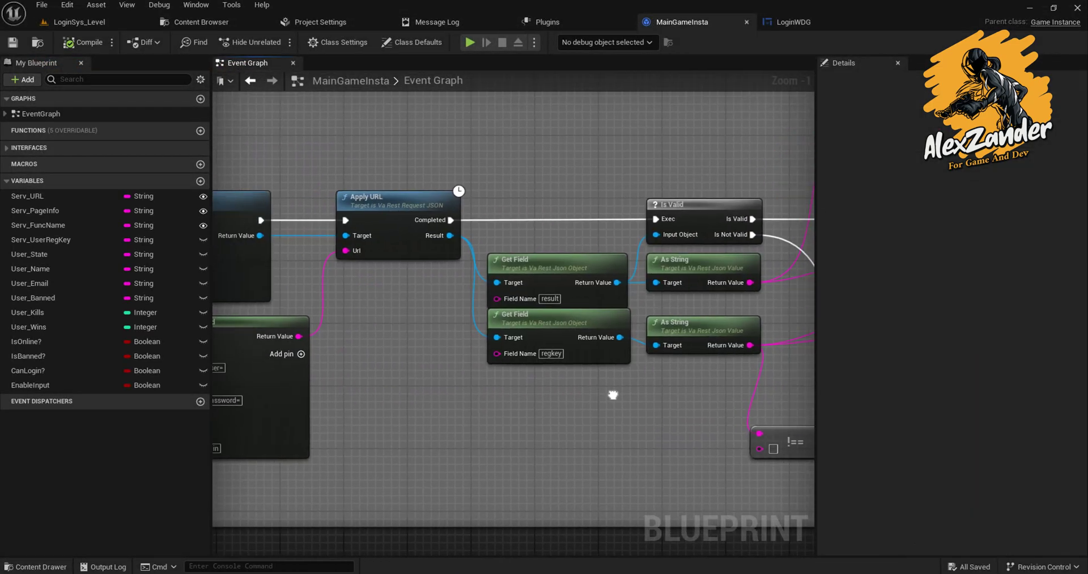
pyautogui.scroll(3, 627, 408)
pyautogui.moveTo(777, 459); pyautogui.dragTo(412, 479, button='right')
pyautogui.click(413, 475)
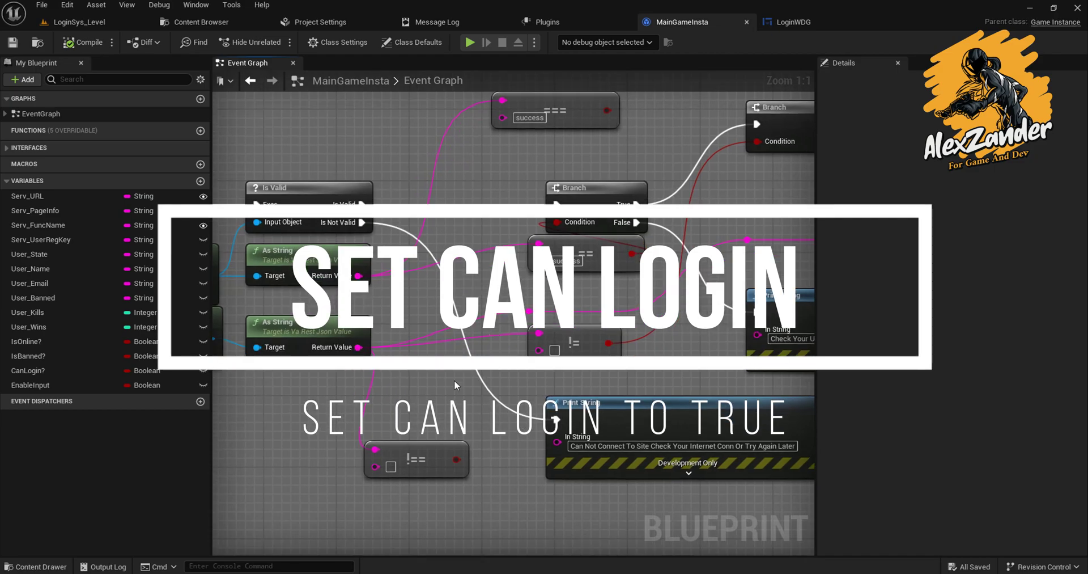
pyautogui.press('Delete')
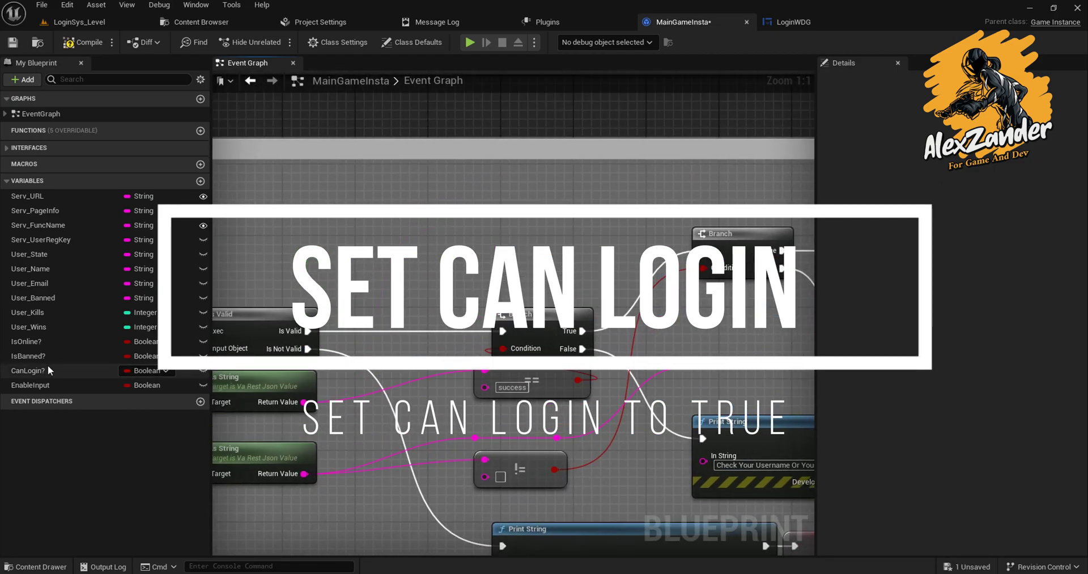
# Set CanLogin?'s default value to true and save MainGameInsta
pyautogui.click(28, 370)
pyautogui.click(934, 310)
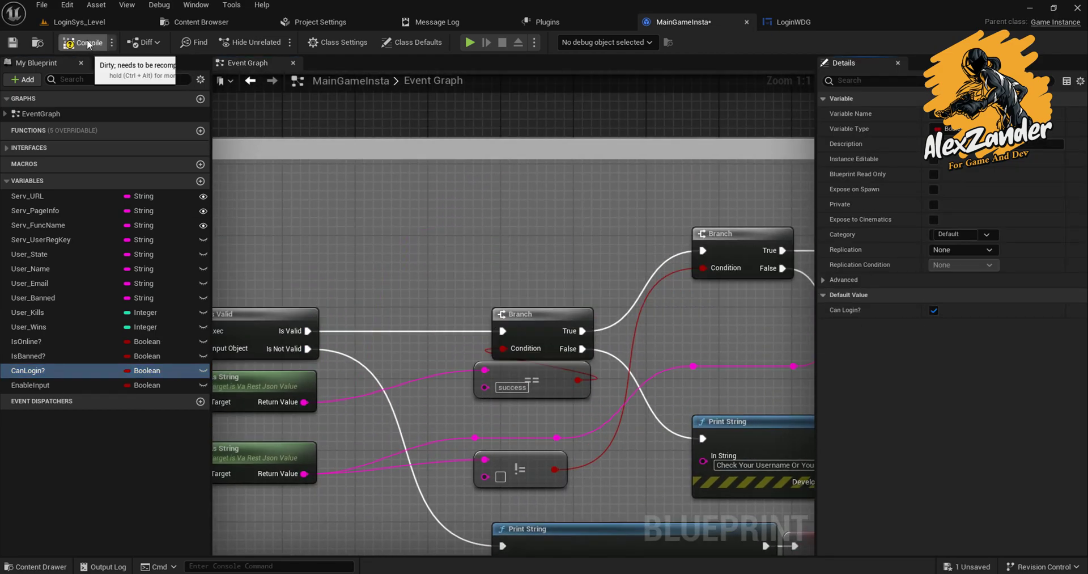
pyautogui.click(9, 45)
pyautogui.scroll(-2, 515, 243)
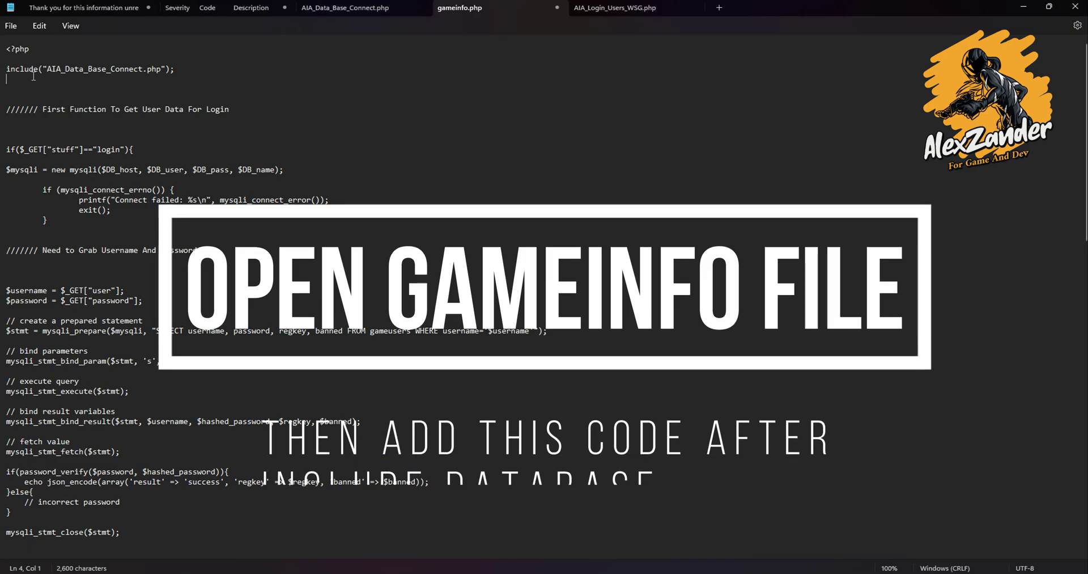
# Type error_reporting(E_ERROR | E_PARSE); on the line after the include in gameinfo.php
pyautogui.write('ep')
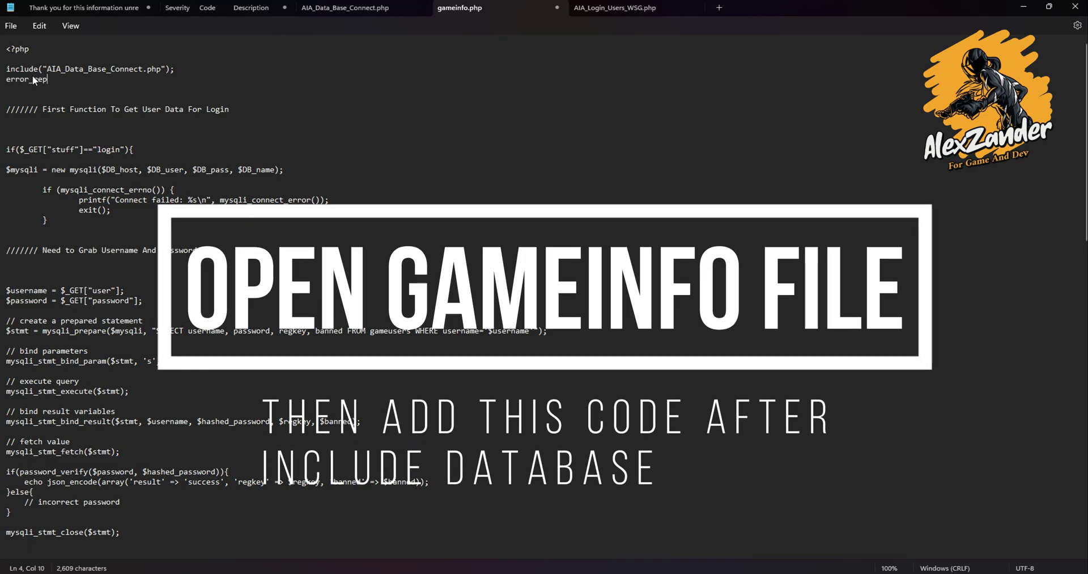
pyautogui.write('or')
pyautogui.write('tin')
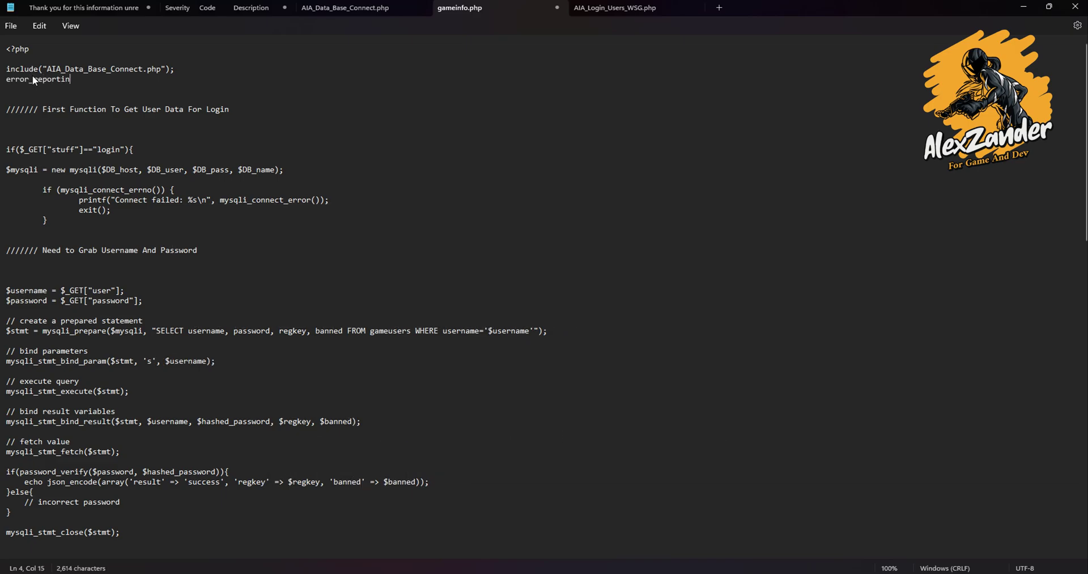
pyautogui.write('g();')
pyautogui.press('Left')
pyautogui.press('Left')
pyautogui.write('E_ERROR')
pyautogui.write(' | E_PA')
pyautogui.write('RSE')
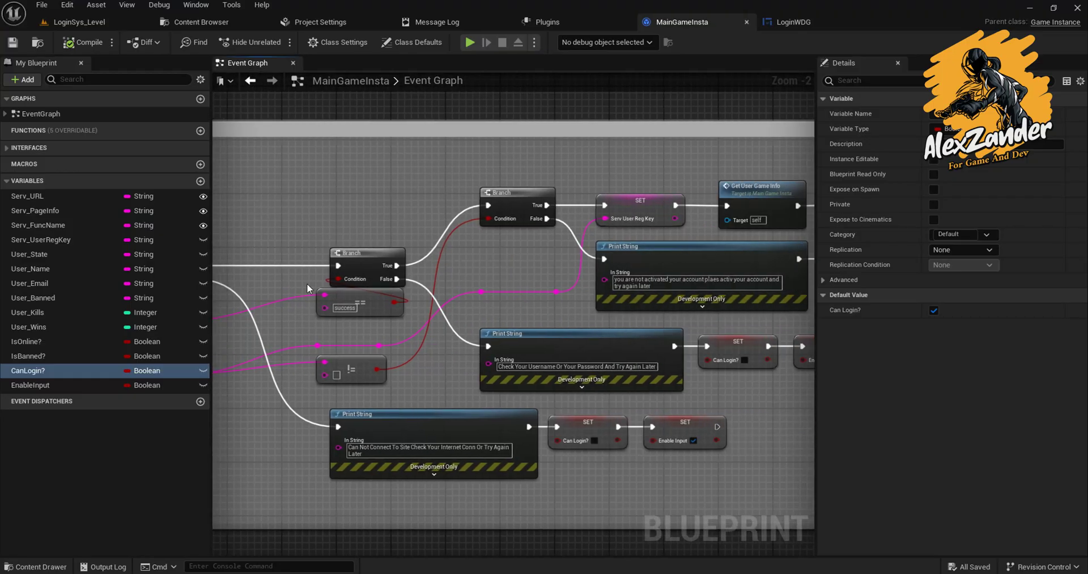
# Swap Get User Game Info's Delay for a Retriggerable Delay wired into the Is Banned? Branch
pyautogui.moveTo(439, 230)
pyautogui.mouseDown(button='right')
pyautogui.moveTo(410, 267)
pyautogui.moveTo(513, 321)
pyautogui.mouseUp(button='right')
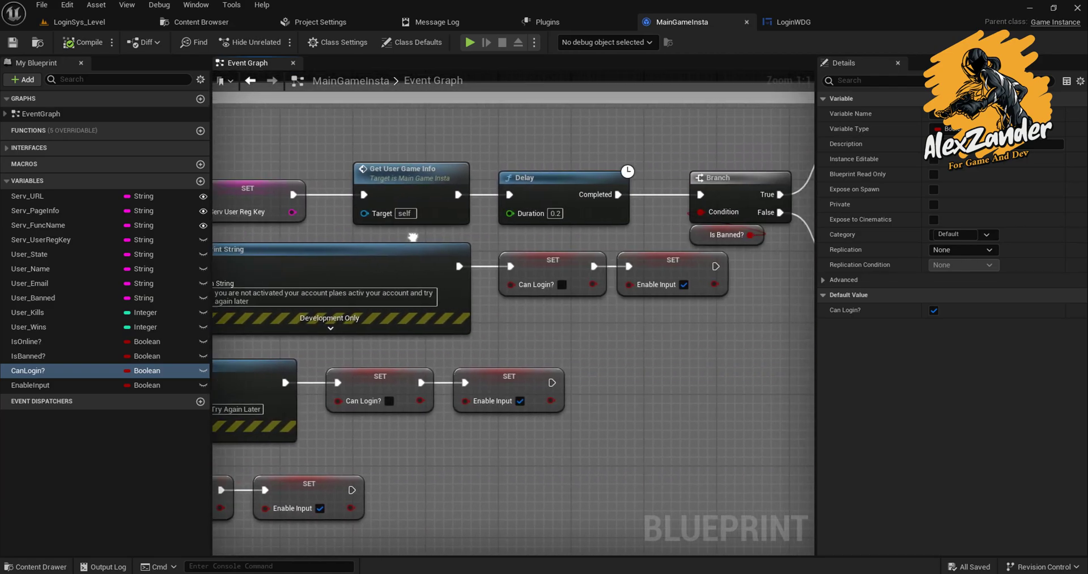
pyautogui.click(508, 195)
pyautogui.press('Delete')
pyautogui.moveTo(402, 206); pyautogui.dragTo(465, 202)
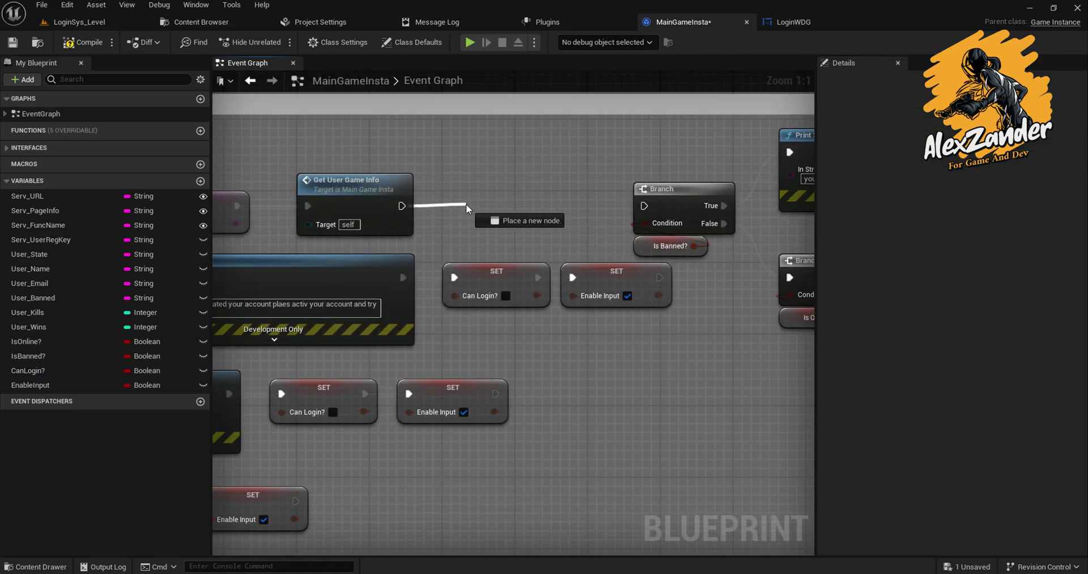
pyautogui.write('dela')
pyautogui.click(519, 363)
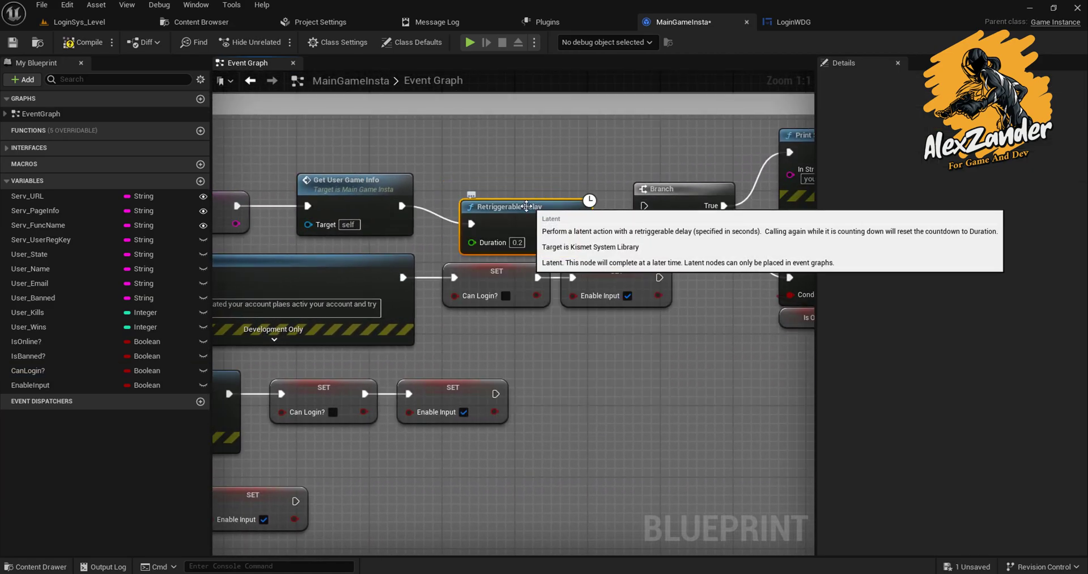
pyautogui.moveTo(562, 205); pyautogui.dragTo(644, 205)
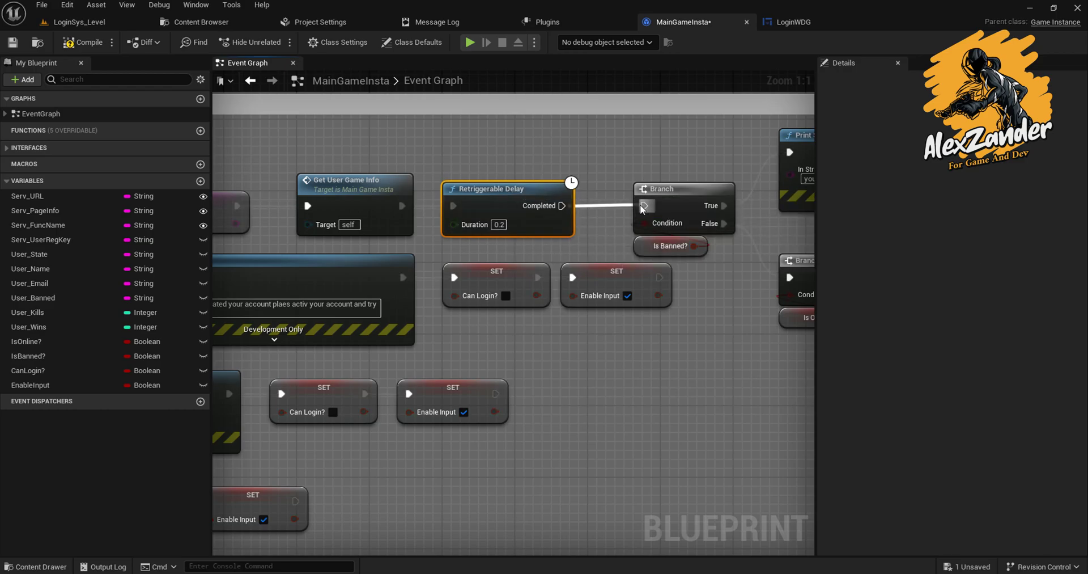
pyautogui.moveTo(641, 204); pyautogui.dragTo(605, 185, button='right')
pyautogui.click(634, 226)
pyautogui.doubleClick(347, 164)
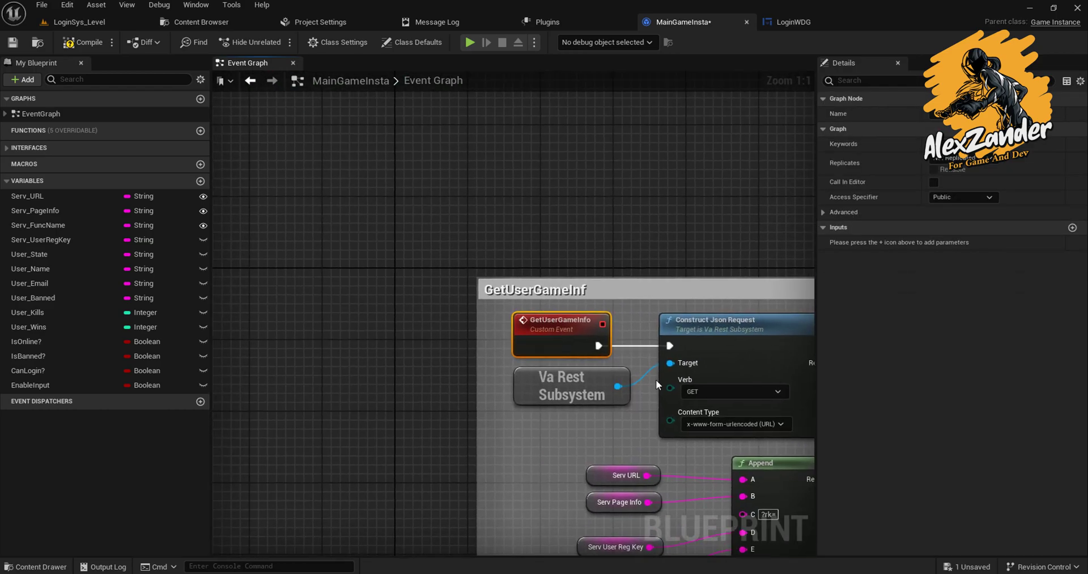
# Add a case-insensitive string == node from the status string wire beside the SET chain
pyautogui.moveTo(716, 296); pyautogui.dragTo(287, 162, button='right')
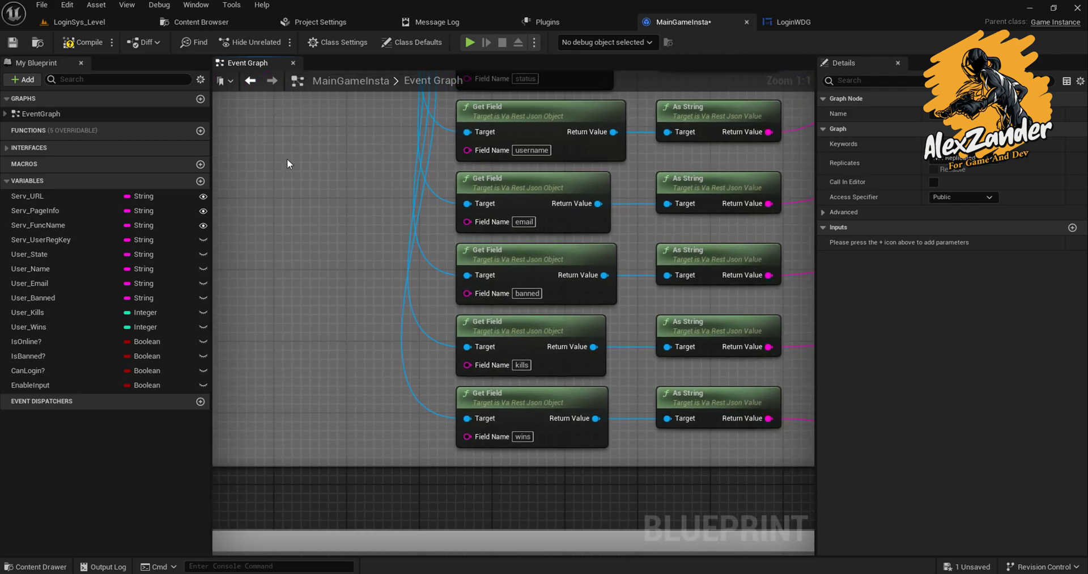
pyautogui.moveTo(656, 244)
pyautogui.mouseDown(button='right')
pyautogui.moveTo(426, 365)
pyautogui.moveTo(456, 337)
pyautogui.mouseUp(button='right')
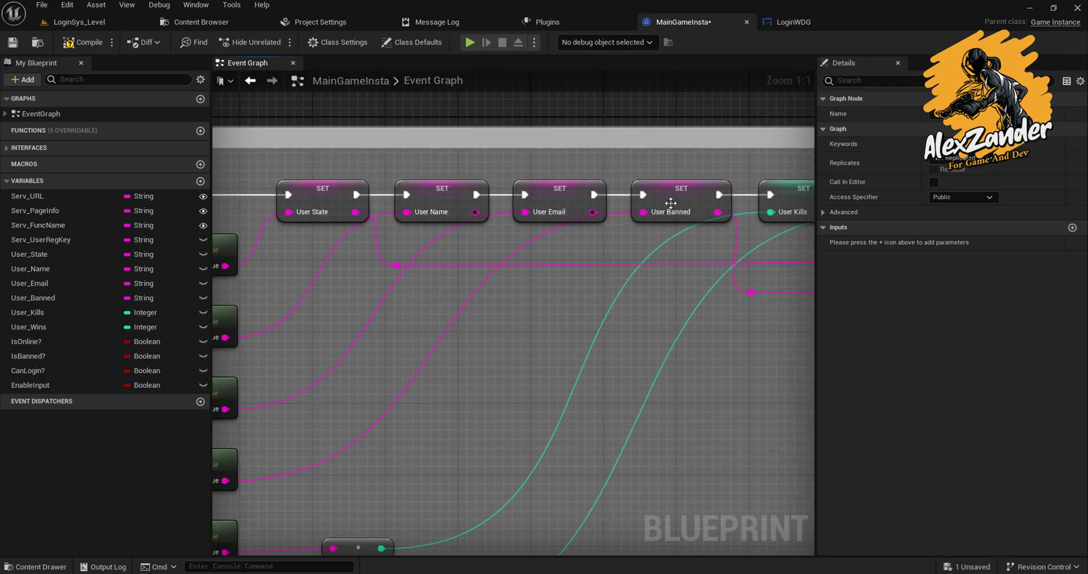
pyautogui.click(669, 203)
pyautogui.moveTo(698, 294)
pyautogui.mouseDown(button='right')
pyautogui.moveTo(664, 311)
pyautogui.moveTo(357, 308)
pyautogui.moveTo(664, 263)
pyautogui.mouseUp(button='right')
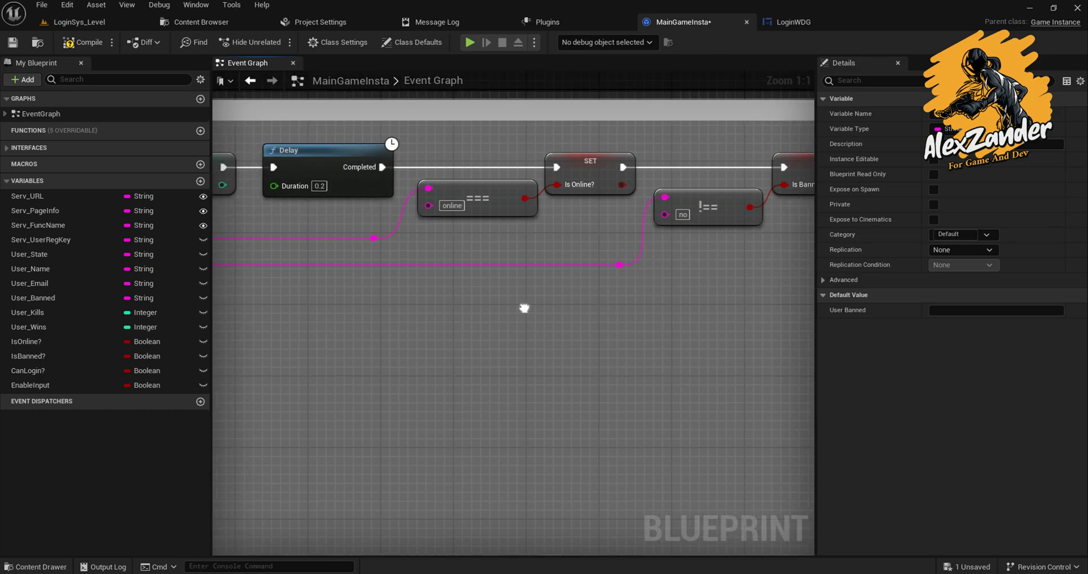
pyautogui.moveTo(418, 237); pyautogui.dragTo(478, 243)
pyautogui.write('==')
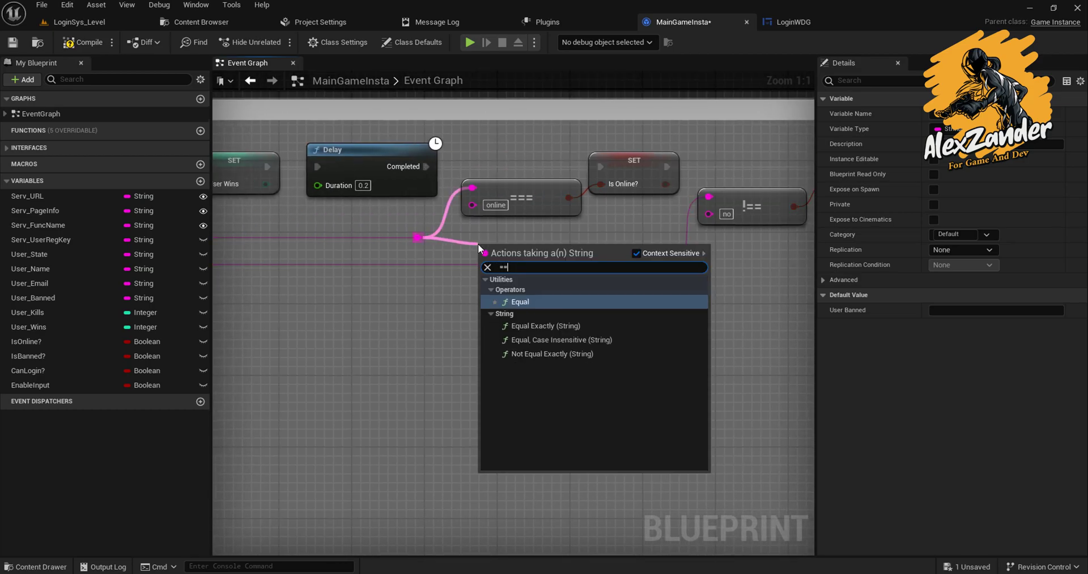
pyautogui.click(594, 342)
# Give the new node the value 'online', delete the old === node, and feed Is Online? from it
pyautogui.rightClick(497, 206)
pyautogui.click(508, 263)
pyautogui.rightClick(497, 267)
pyautogui.click(532, 328)
pyautogui.moveTo(552, 259); pyautogui.dragTo(543, 233)
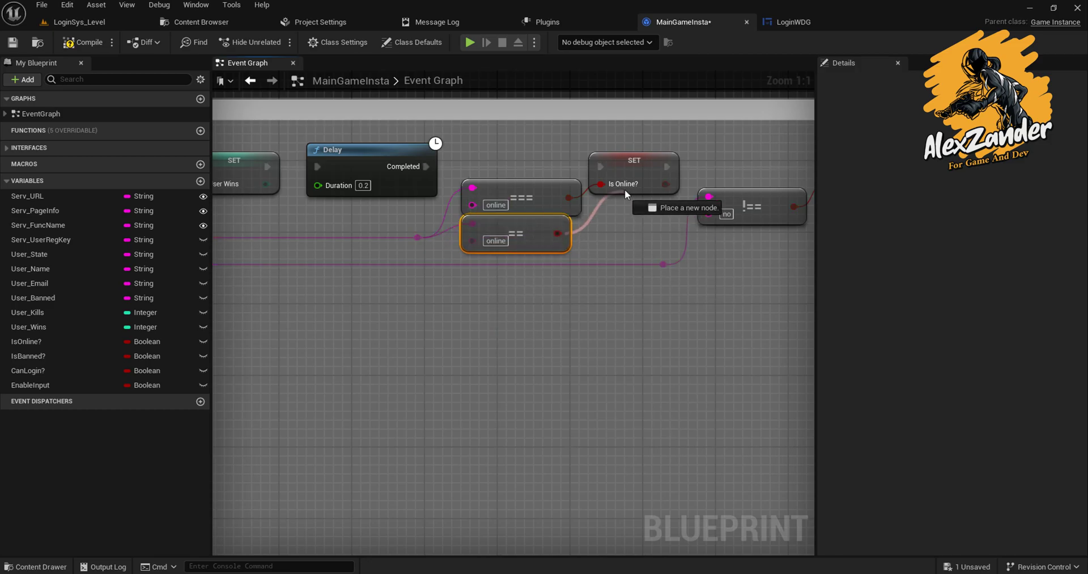
pyautogui.moveTo(677, 289); pyautogui.dragTo(495, 283, button='right')
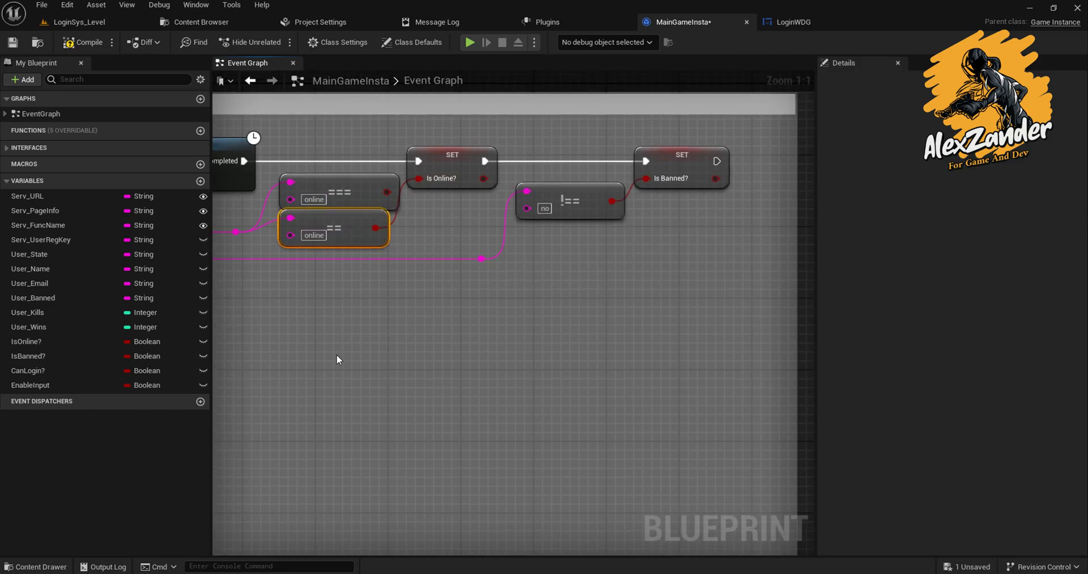
pyautogui.click(352, 196)
pyautogui.press('Delete')
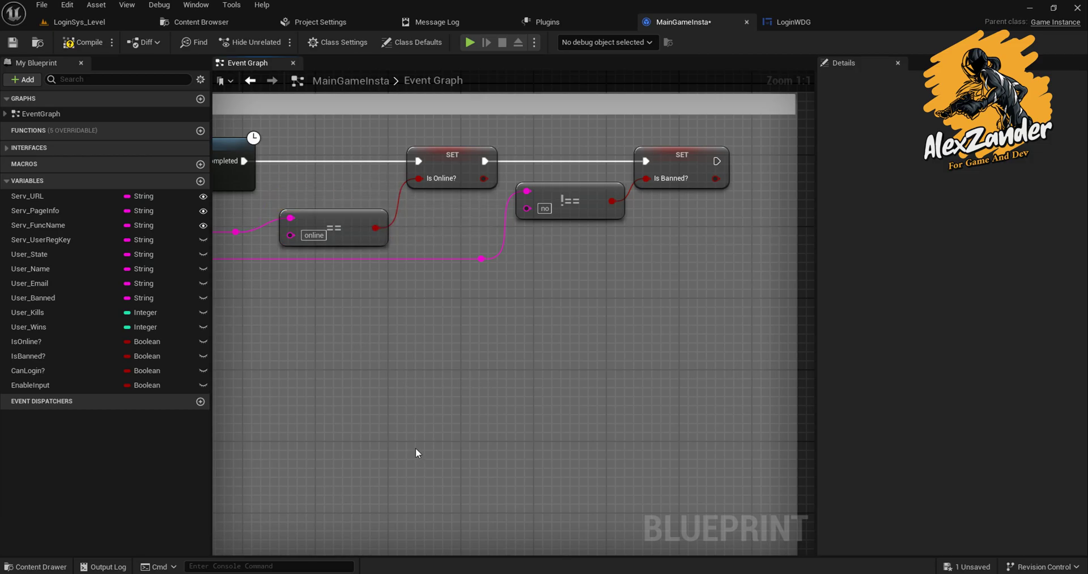
pyautogui.moveTo(339, 232); pyautogui.dragTo(339, 204)
# Replace the old != 'no' check with a case-insensitive == 'yes' node feeding Is Banned?
pyautogui.moveTo(483, 260); pyautogui.dragTo(426, 256, button='right')
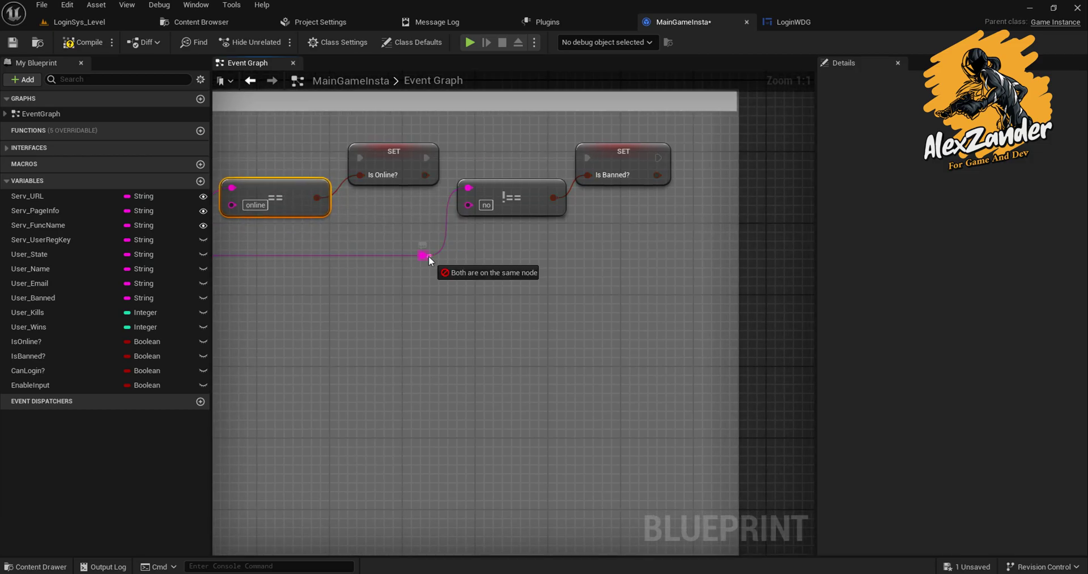
pyautogui.moveTo(426, 256); pyautogui.dragTo(453, 268)
pyautogui.click(545, 352)
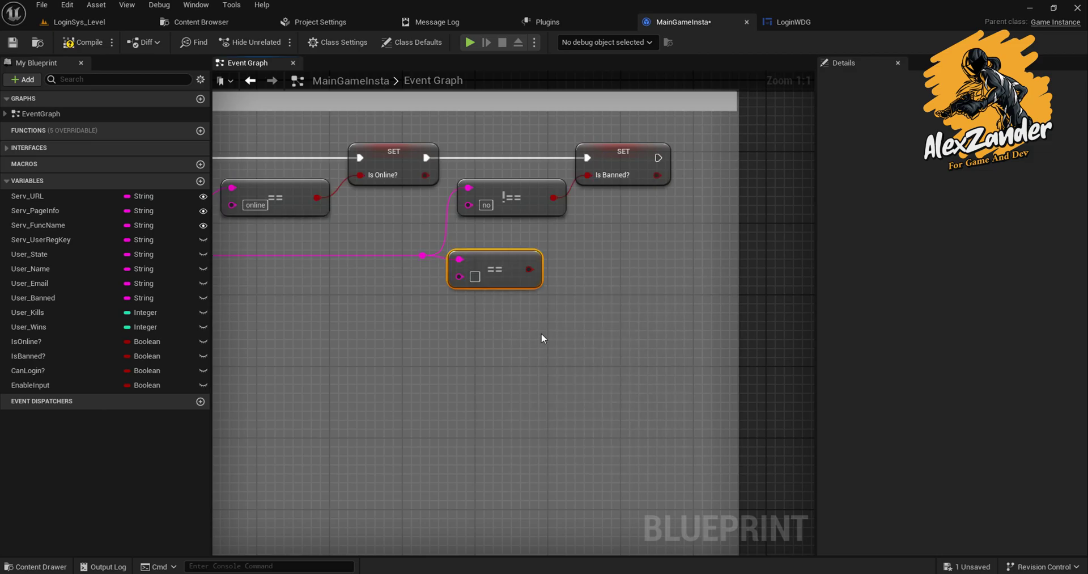
pyautogui.write('yes')
pyautogui.click(498, 349)
pyautogui.moveTo(537, 268); pyautogui.dragTo(587, 175)
pyautogui.click(527, 208)
pyautogui.press('Delete')
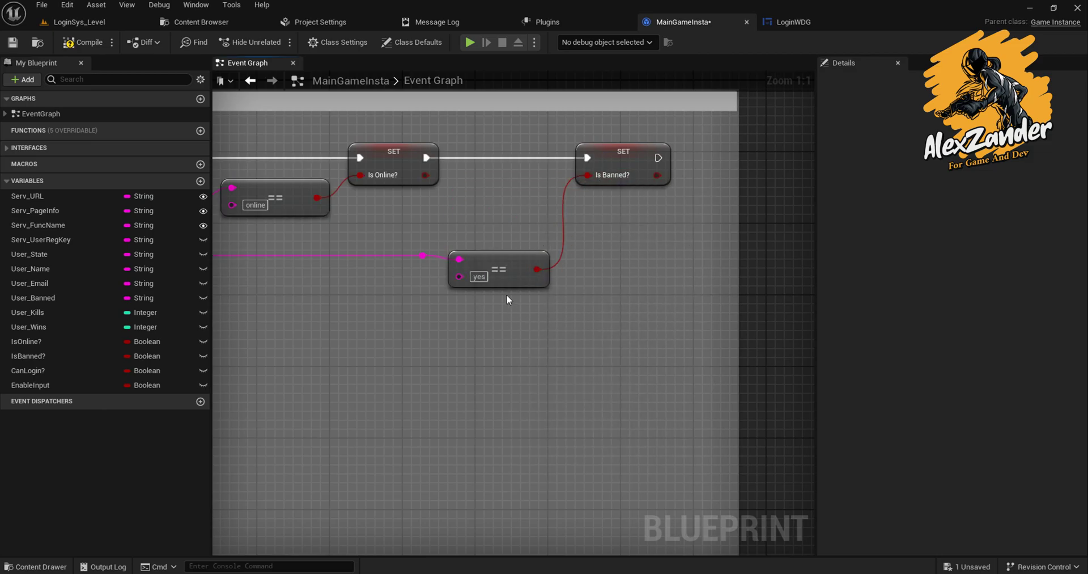
pyautogui.moveTo(505, 278); pyautogui.dragTo(508, 224)
pyautogui.moveTo(359, 321); pyautogui.dragTo(469, 327, button='right')
pyautogui.scroll(-6, 469, 327)
pyautogui.scroll(2, 717, 255)
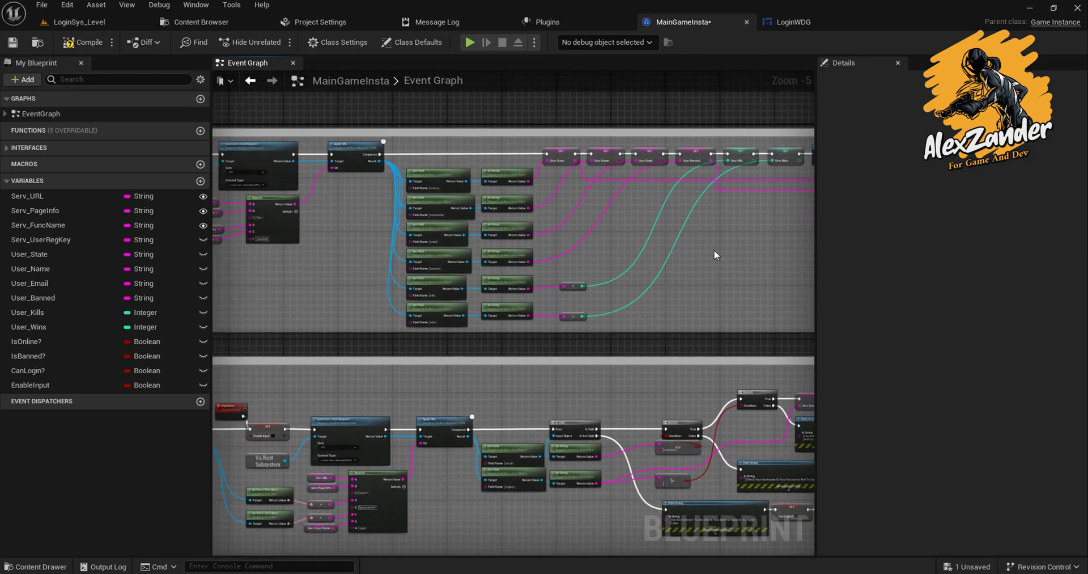
# Play the login screen as a test, then close the game window
pyautogui.scroll(1, 409, 218)
pyautogui.scroll(4, 470, 329)
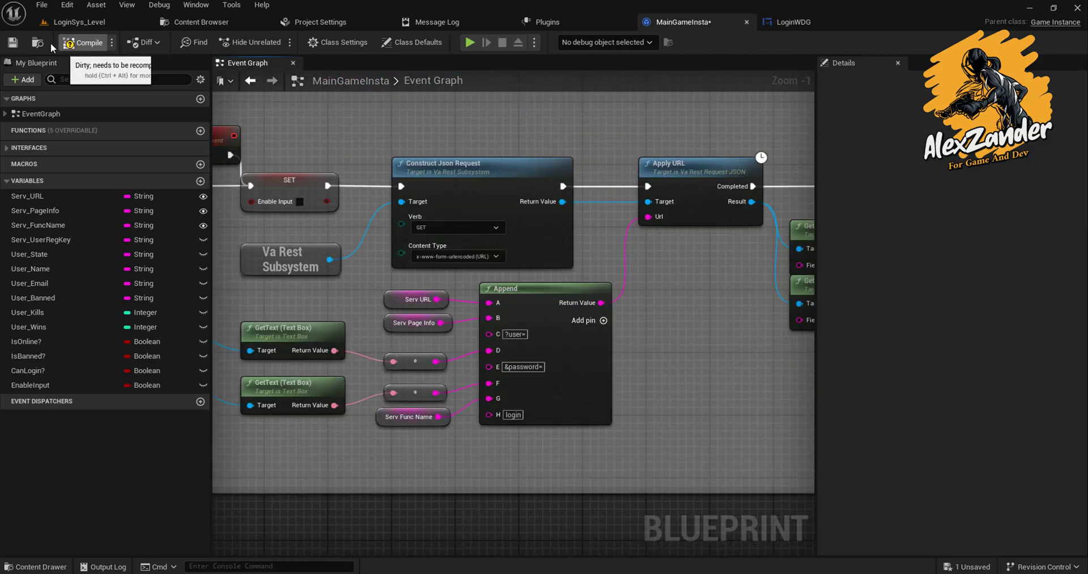
pyautogui.click(463, 41)
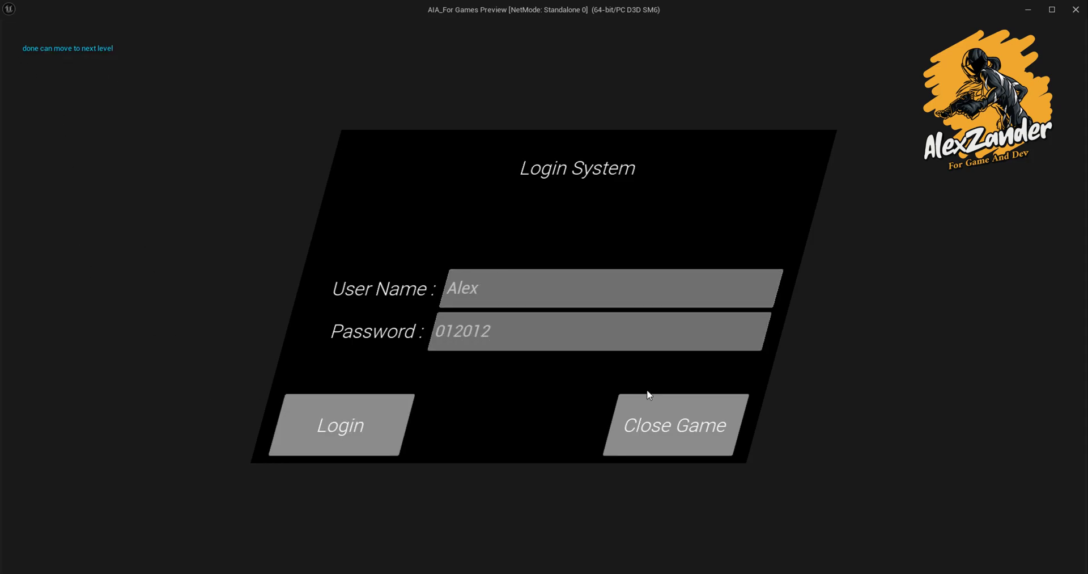
pyautogui.click(643, 405)
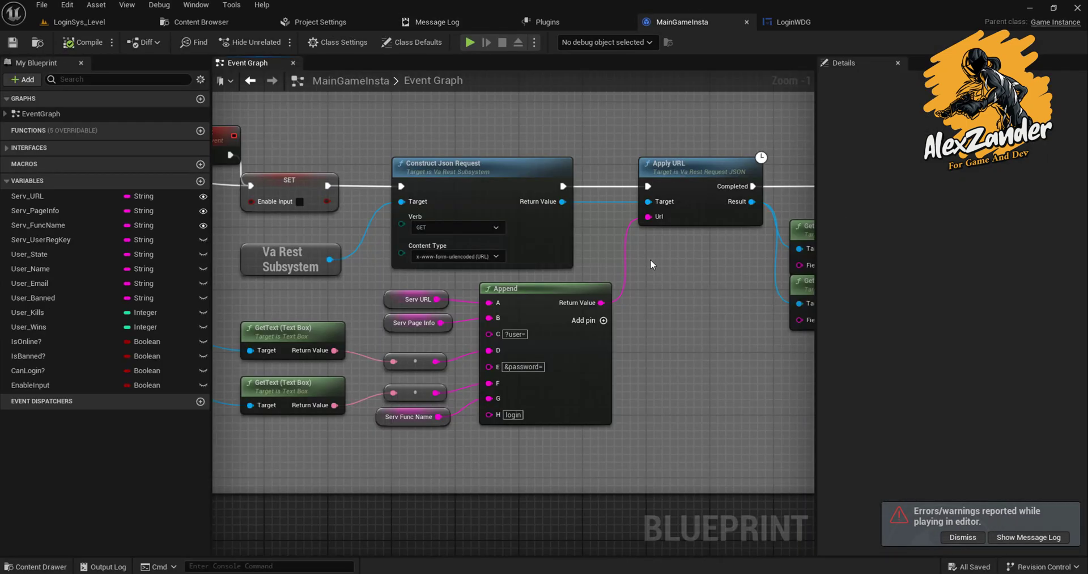
pyautogui.moveTo(651, 263); pyautogui.dragTo(603, 271, button='right')
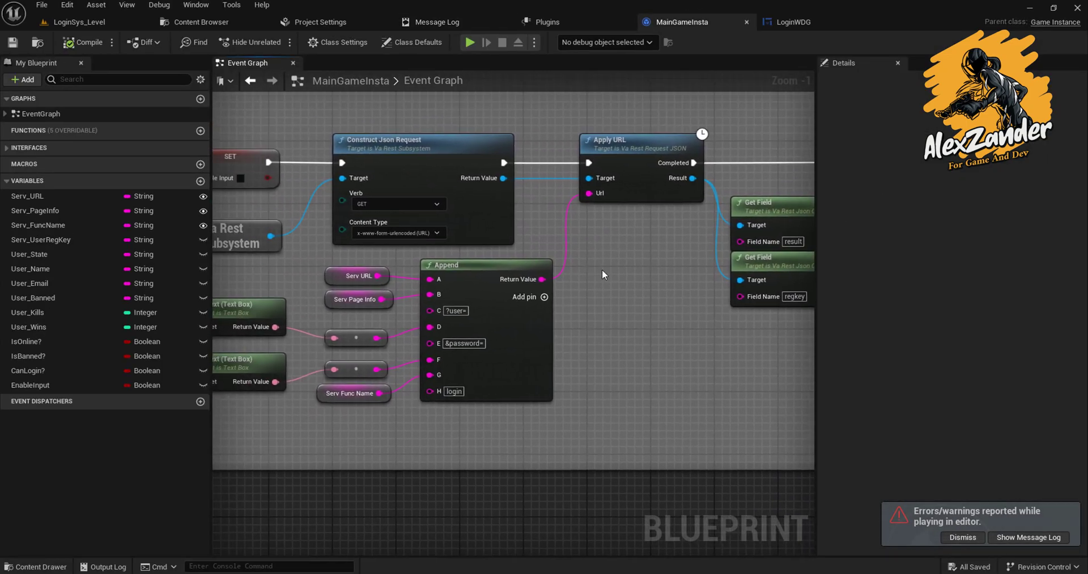
# Open the Play In Editor error log, jump to the failing User State setter, and inspect the Get Field nodes
pyautogui.click(1012, 536)
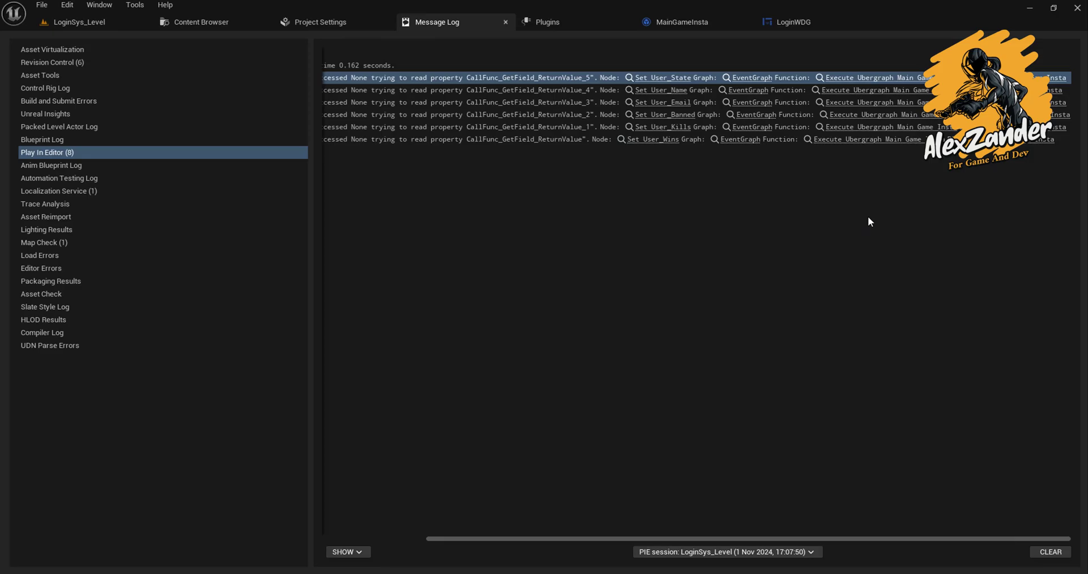
pyautogui.click(663, 77)
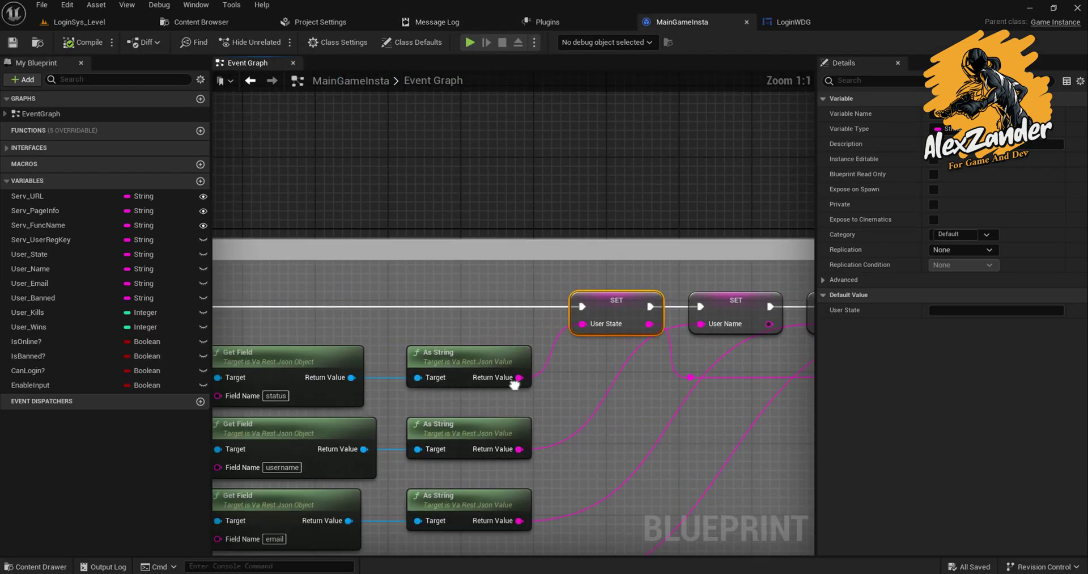
pyautogui.scroll(-2, 515, 384)
pyautogui.moveTo(589, 336); pyautogui.dragTo(591, 244, button='right')
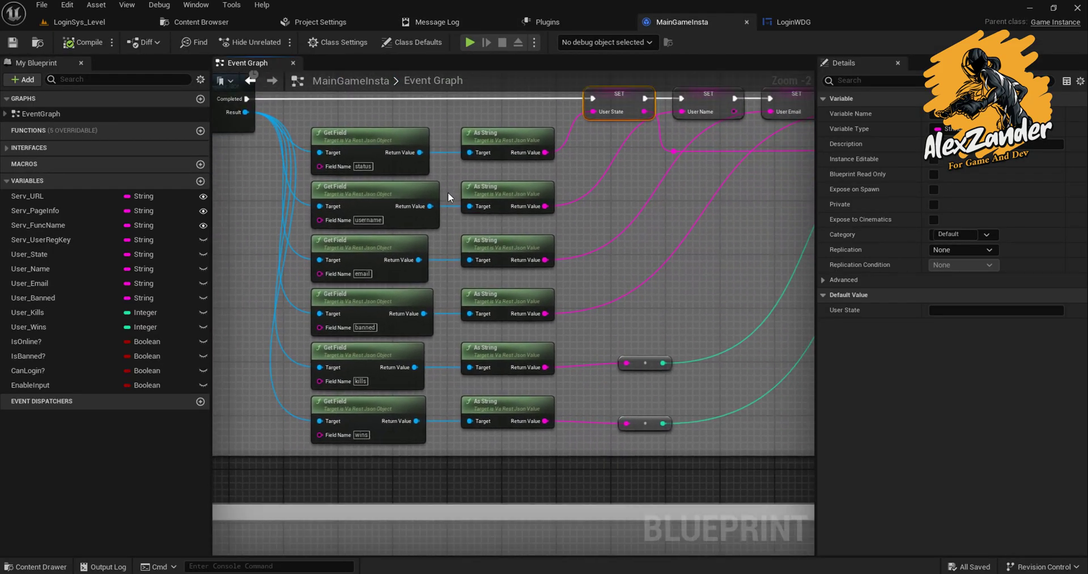
pyautogui.moveTo(450, 197); pyautogui.dragTo(494, 234, button='right')
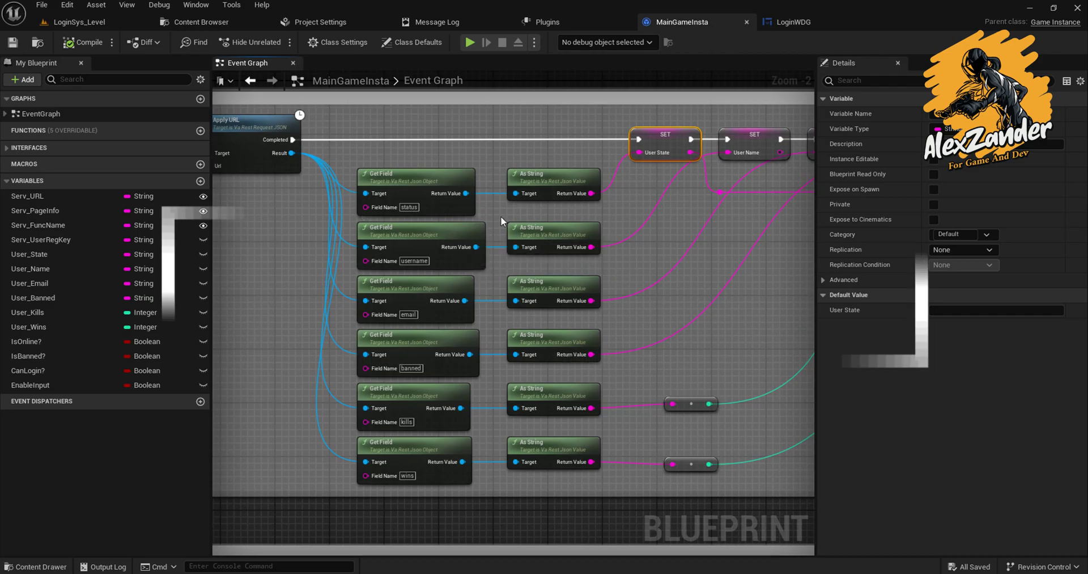
pyautogui.scroll(2, 400, 334)
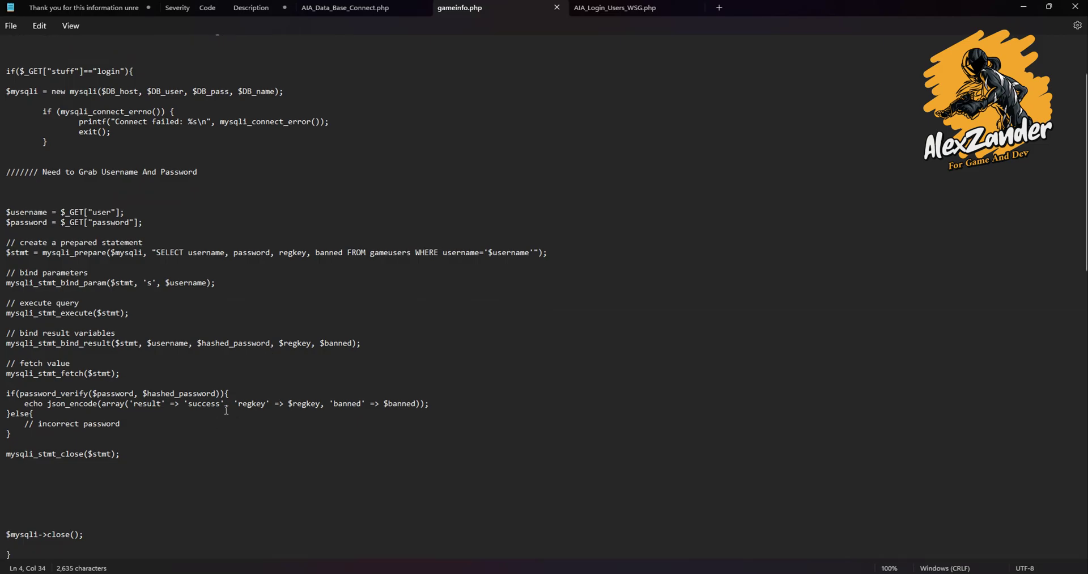
pyautogui.moveTo(234, 404); pyautogui.dragTo(315, 408)
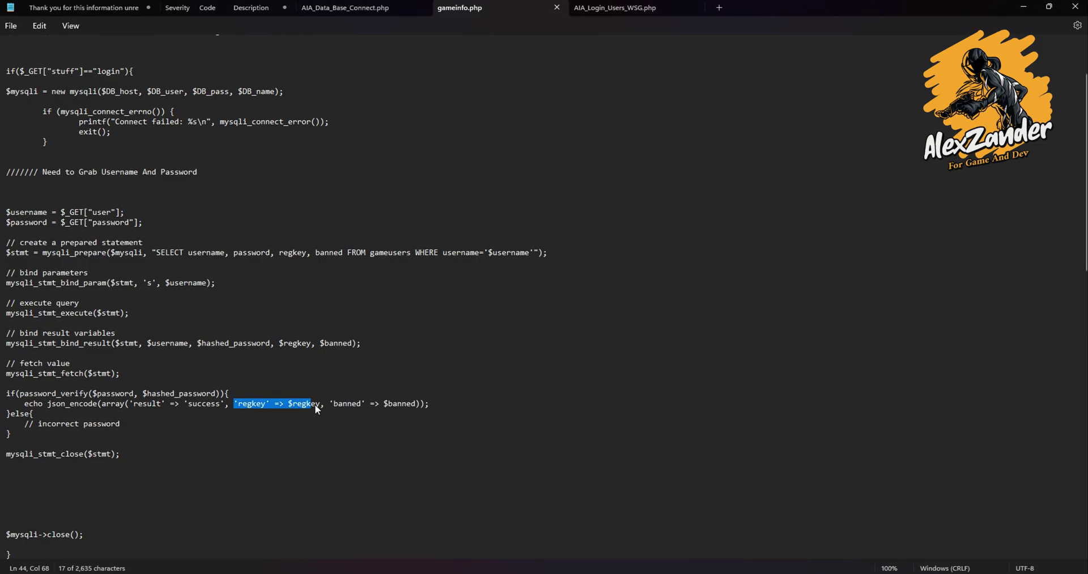
# Paste five 'regkey' => $regkey placeholder entries after 'success' in the json_encode line
pyautogui.click(229, 404)
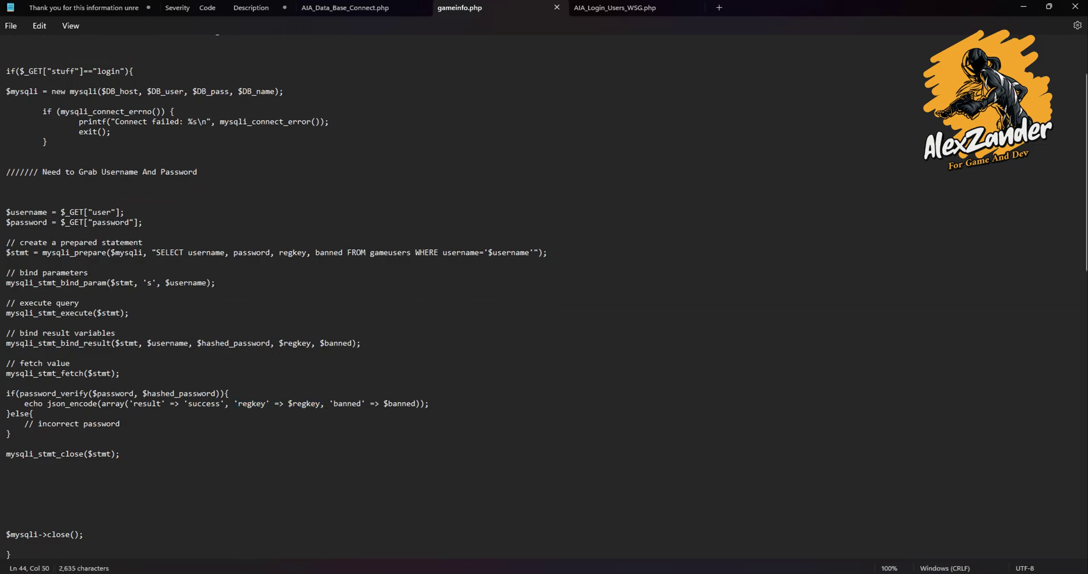
pyautogui.click(233, 556)
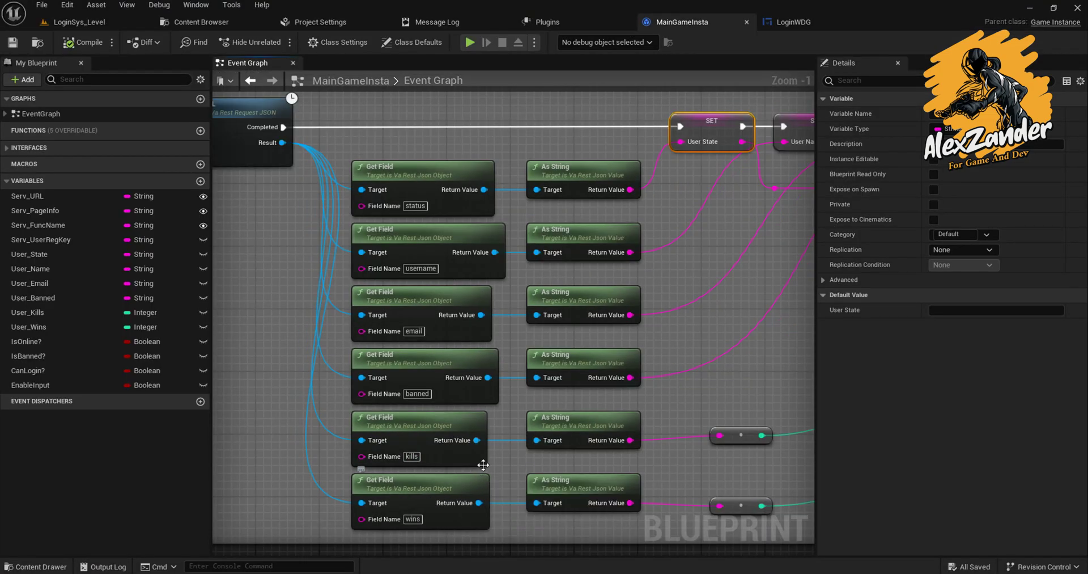
pyautogui.moveTo(483, 465)
pyautogui.mouseDown(button='right')
pyautogui.moveTo(238, 482)
pyautogui.moveTo(485, 408)
pyautogui.mouseUp(button='right')
pyautogui.scroll(1, 238, 482)
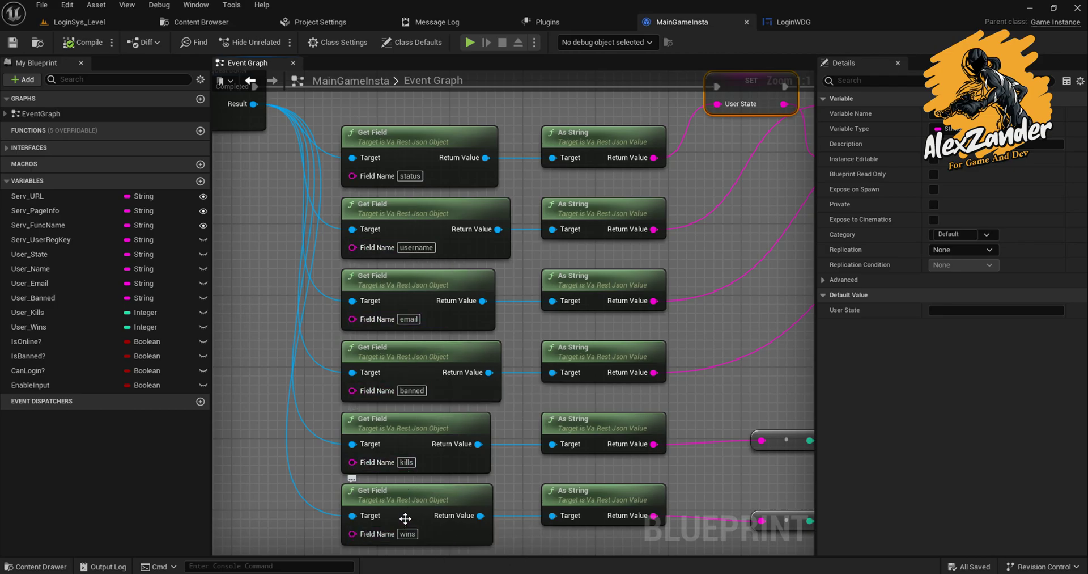
pyautogui.moveTo(244, 571)
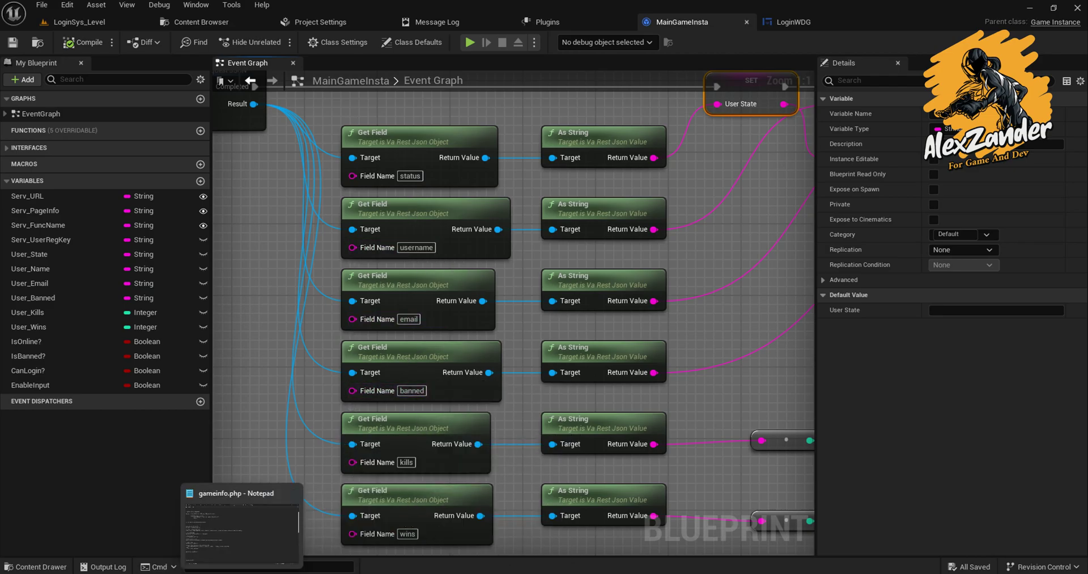
pyautogui.click(242, 527)
pyautogui.write("'regkey' => $regkey,")
pyautogui.write("'regkey' => $regkey,")
pyautogui.hotkey('ctrl', 'v')
pyautogui.hotkey('ctrl', 'v')
pyautogui.write("'regkey' => $regkey,")
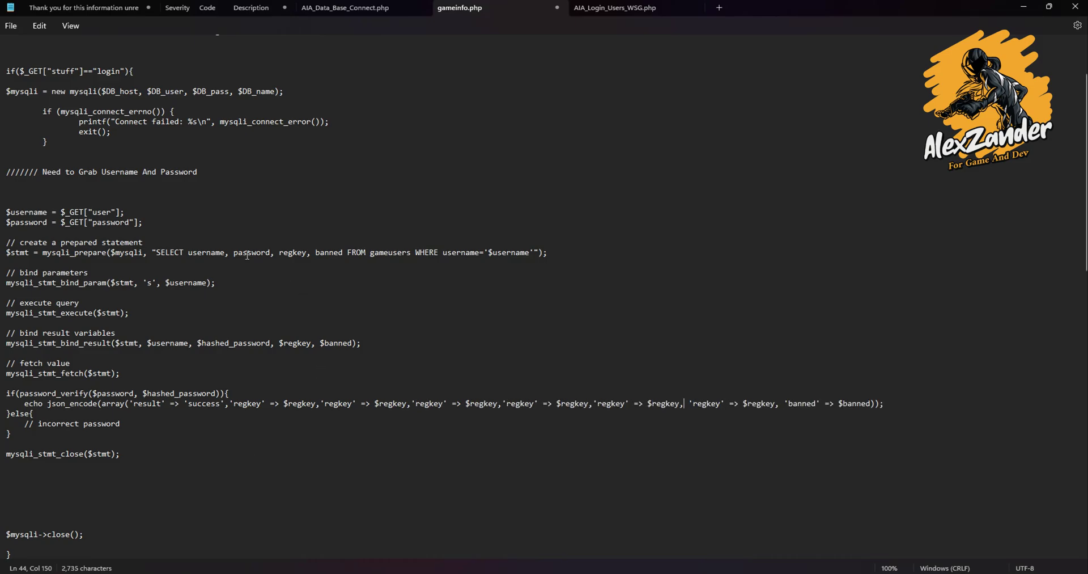
# Position the caret right after password in the SELECT query
pyautogui.doubleClick(248, 254)
pyautogui.moveTo(246, 559)
pyautogui.click(273, 254)
# Copy the status column name from gameusers' Structure and insert 'status,' after password in the SELECT
pyautogui.click(151, 561)
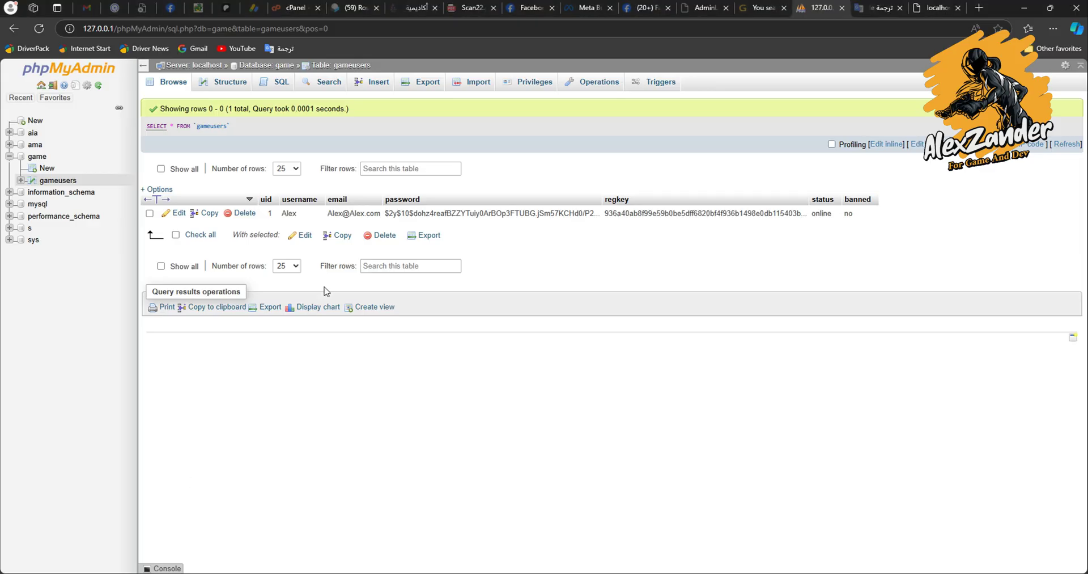
pyautogui.click(237, 85)
pyautogui.doubleClick(187, 218)
pyautogui.rightClick(184, 215)
pyautogui.click(196, 225)
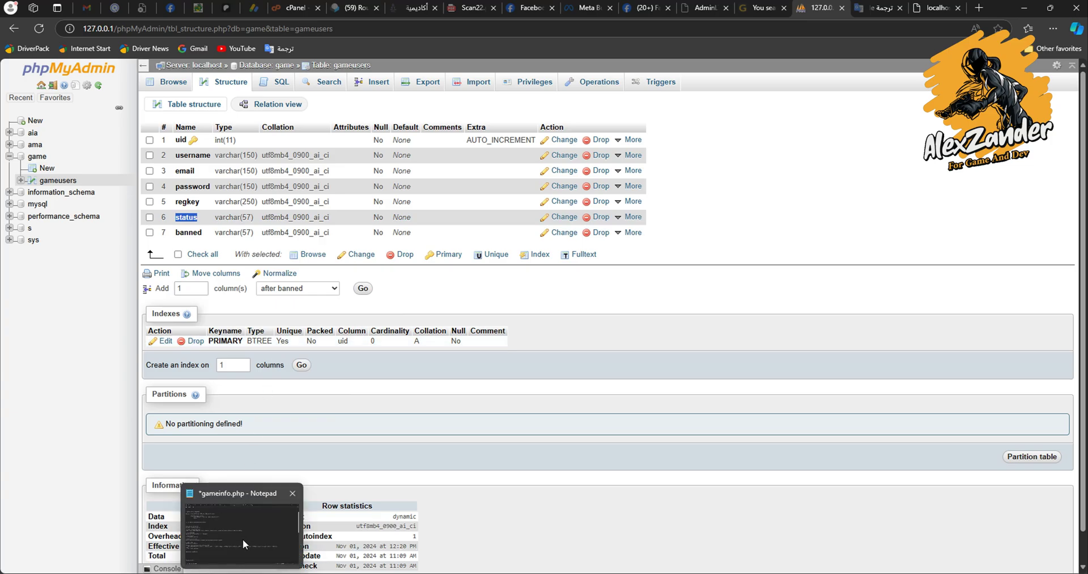
pyautogui.click(243, 539)
pyautogui.hotkey('ctrl', 'v')
pyautogui.write(',')
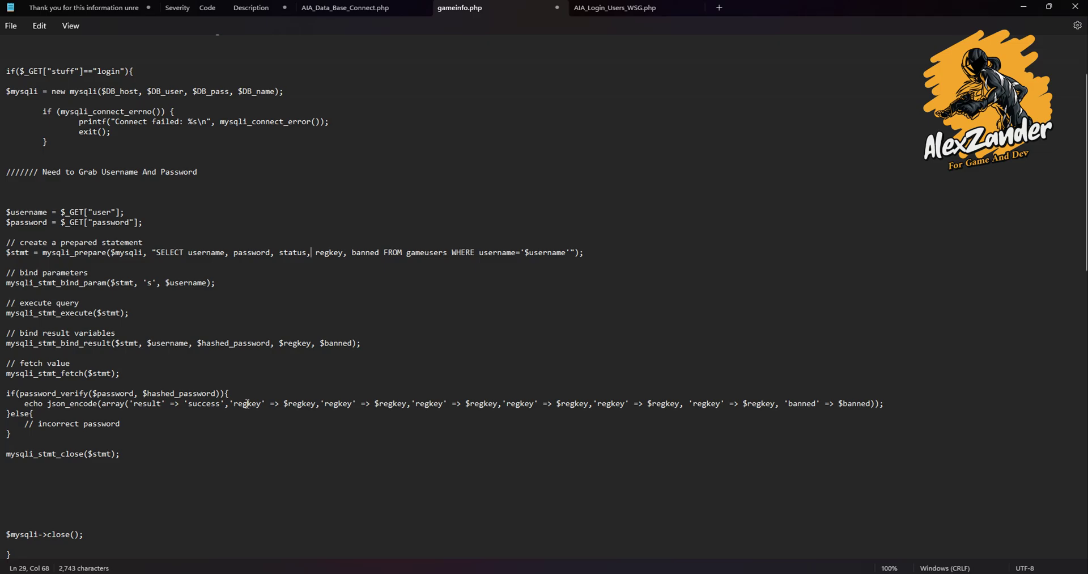
# Turn the first placeholder into 'status' => $status and add $status to bind_result
pyautogui.doubleClick(251, 404)
pyautogui.hotkey('ctrl', 'v')
pyautogui.doubleClick(301, 403)
pyautogui.hotkey('ctrl', 'v')
pyautogui.write('$')
pyautogui.hotkey('ctrl', 'v')
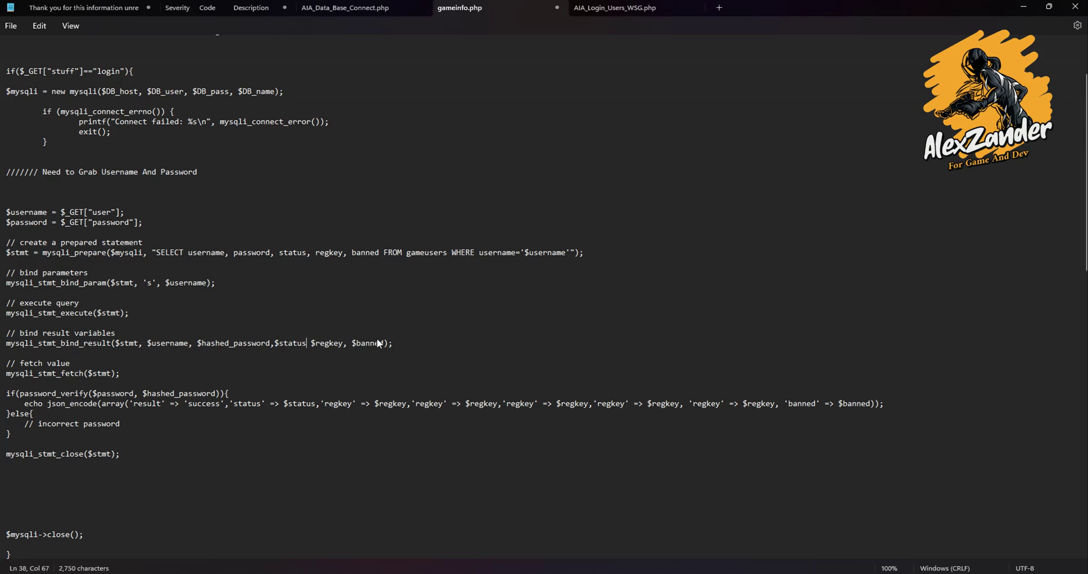
pyautogui.write(',')
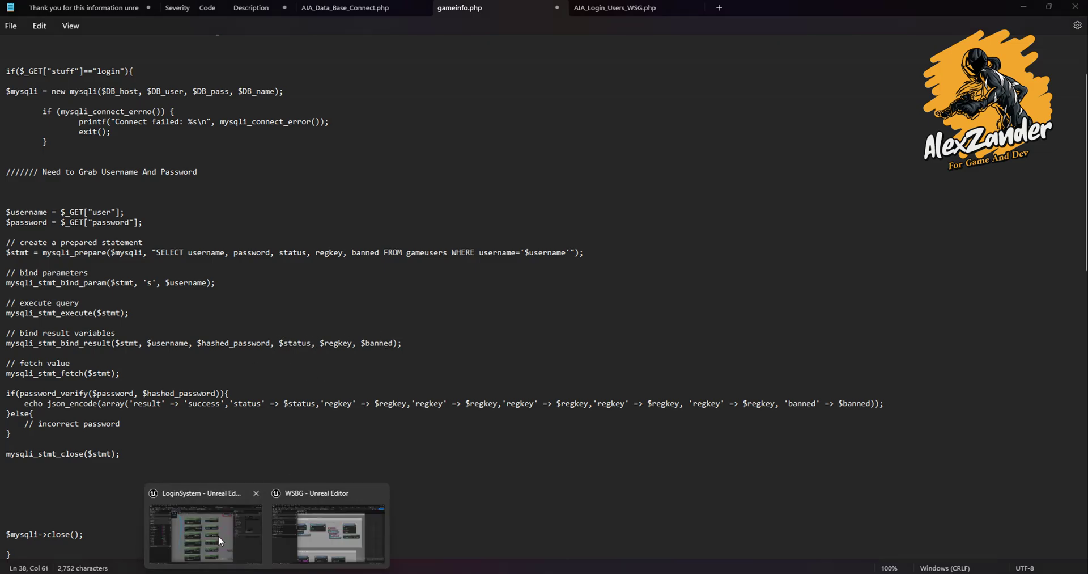
# Turn the next placeholder into 'username' => $username, matching the blueprint's field name
pyautogui.click(219, 535)
pyautogui.click(423, 248)
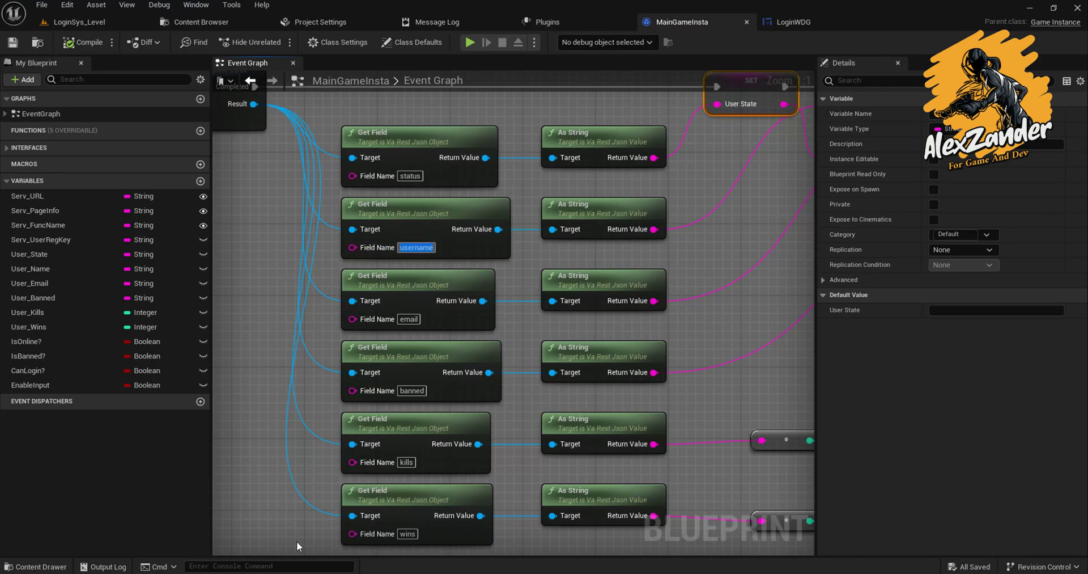
pyautogui.hotkey('alt', 'Tab')
pyautogui.doubleClick(338, 403)
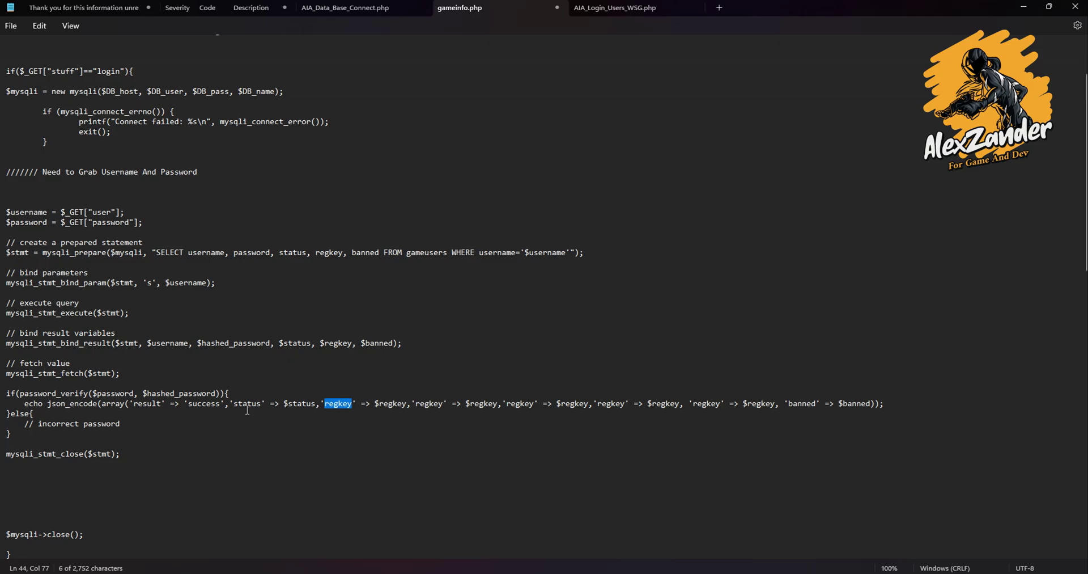
pyautogui.hotkey('ctrl', 'v')
pyautogui.doubleClick(391, 404)
pyautogui.hotkey('ctrl', 'v')
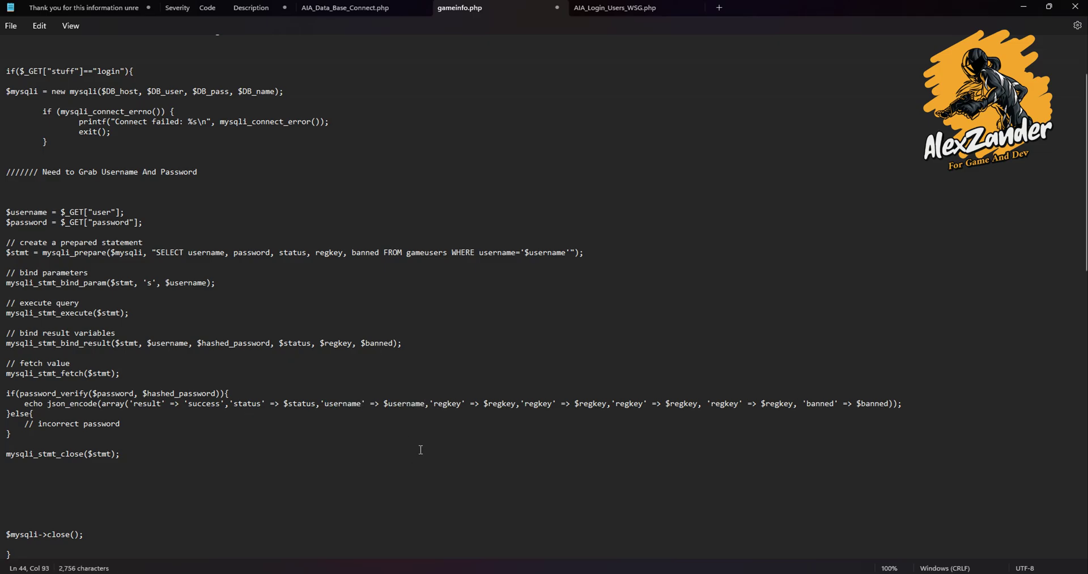
# Add an email pair to the reply, $email to bind_result, and email to the SELECT
pyautogui.moveTo(244, 567)
pyautogui.click(224, 532)
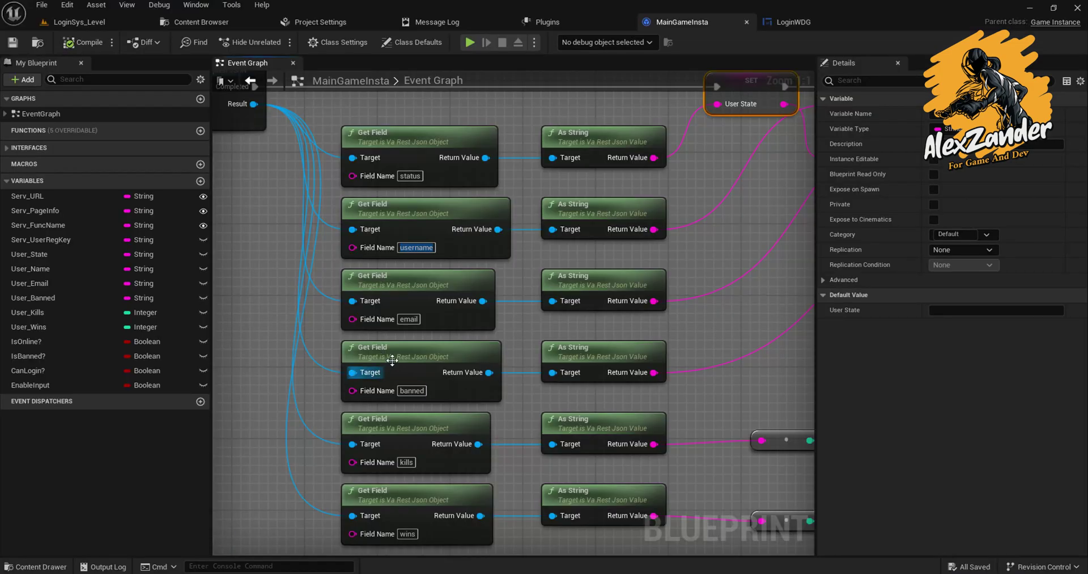
pyautogui.moveTo(250, 549)
pyautogui.click(244, 527)
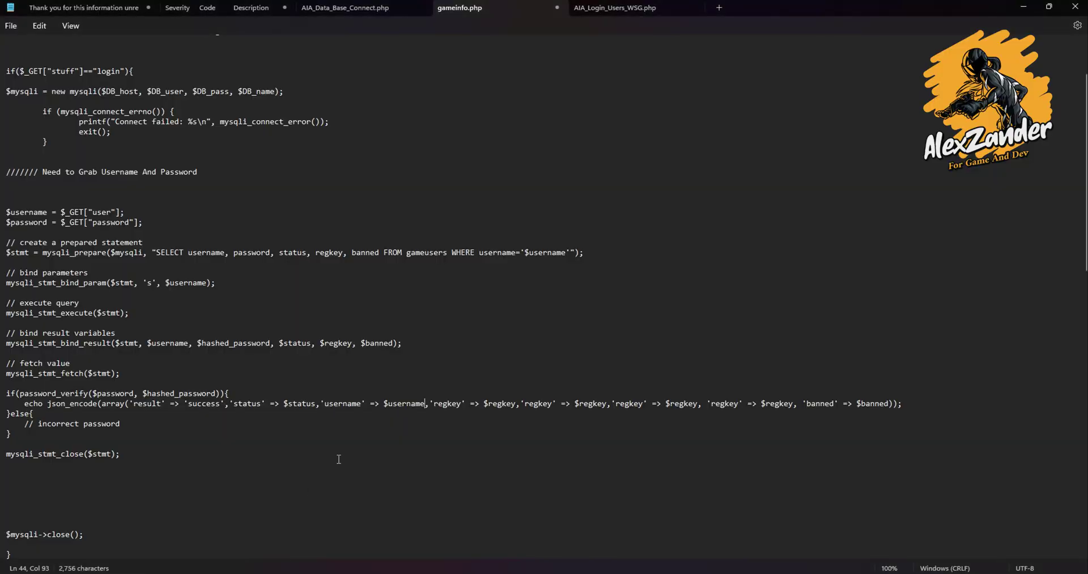
pyautogui.doubleClick(448, 403)
pyautogui.write('email')
pyautogui.doubleClick(495, 403)
pyautogui.write('email')
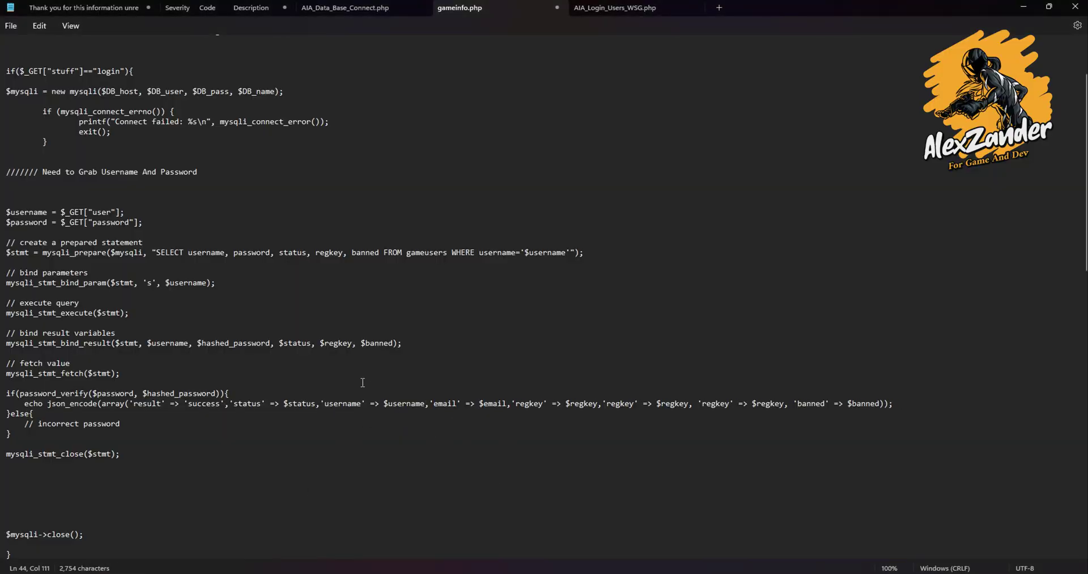
pyautogui.click(314, 343)
pyautogui.write('$email')
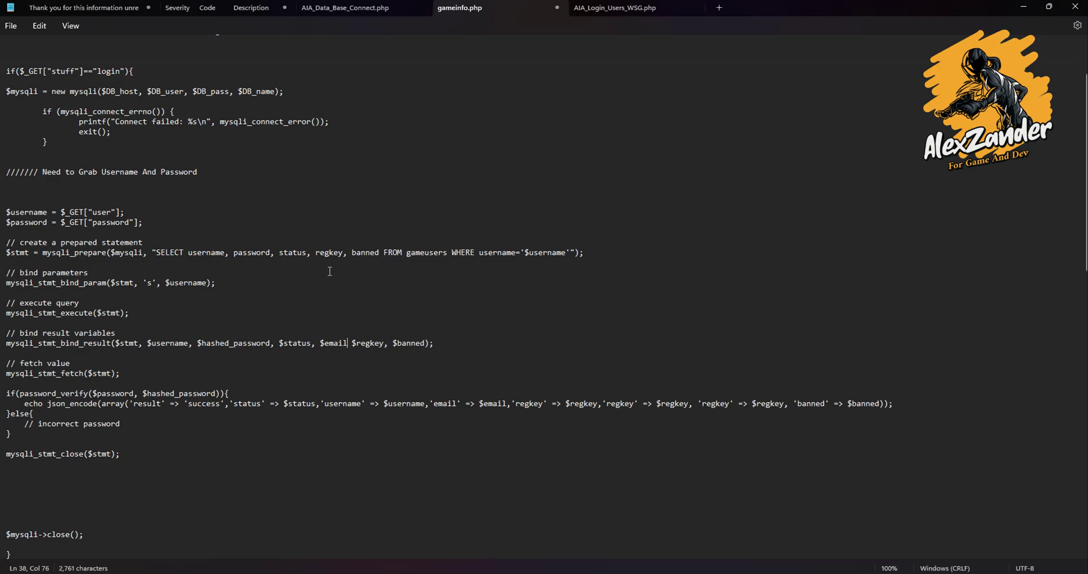
pyautogui.click(311, 252)
pyautogui.write('email,')
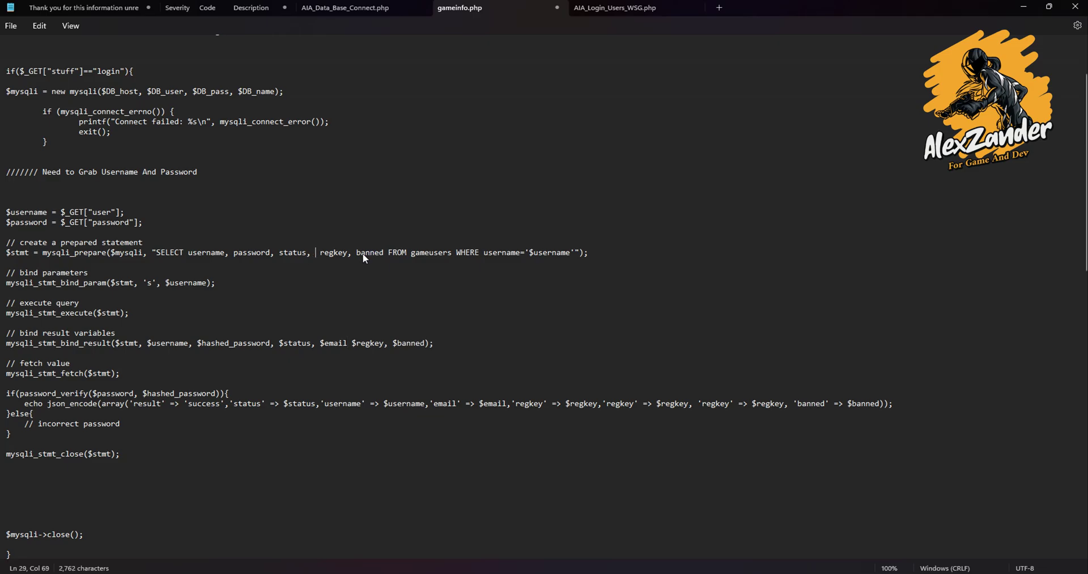
pyautogui.scroll(-1, 502, 359)
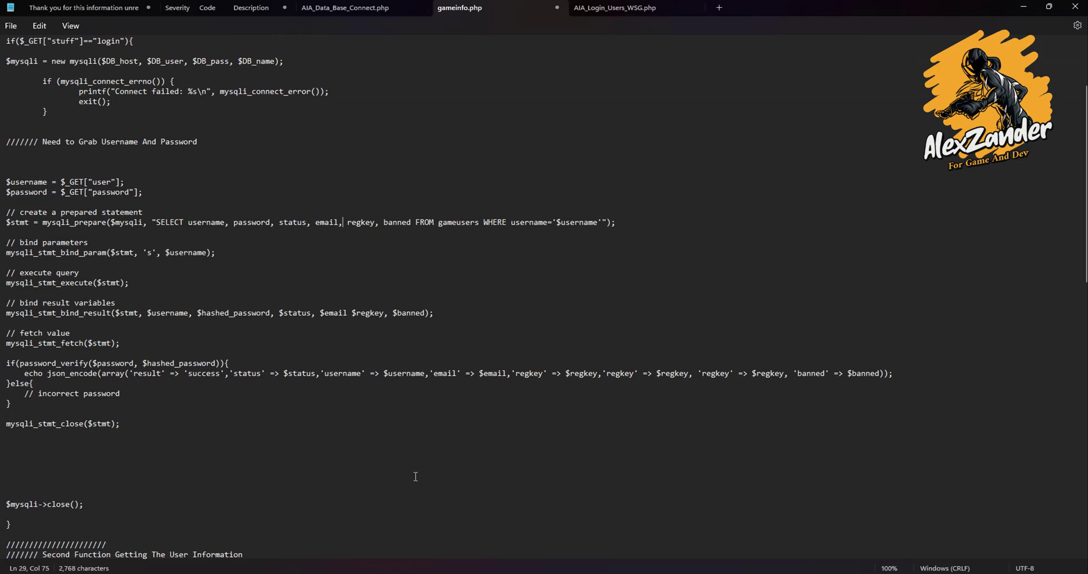
# Copy kills from the blueprint, make the next pair 'kills' => $kills, and bind $kills
pyautogui.click(223, 529)
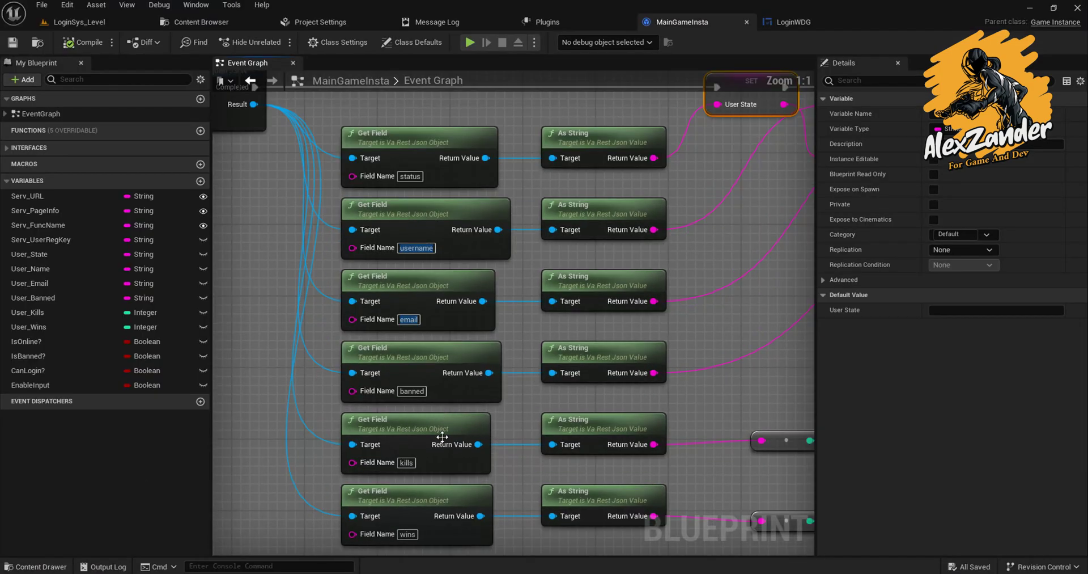
pyautogui.rightClick(403, 392)
pyautogui.click(445, 435)
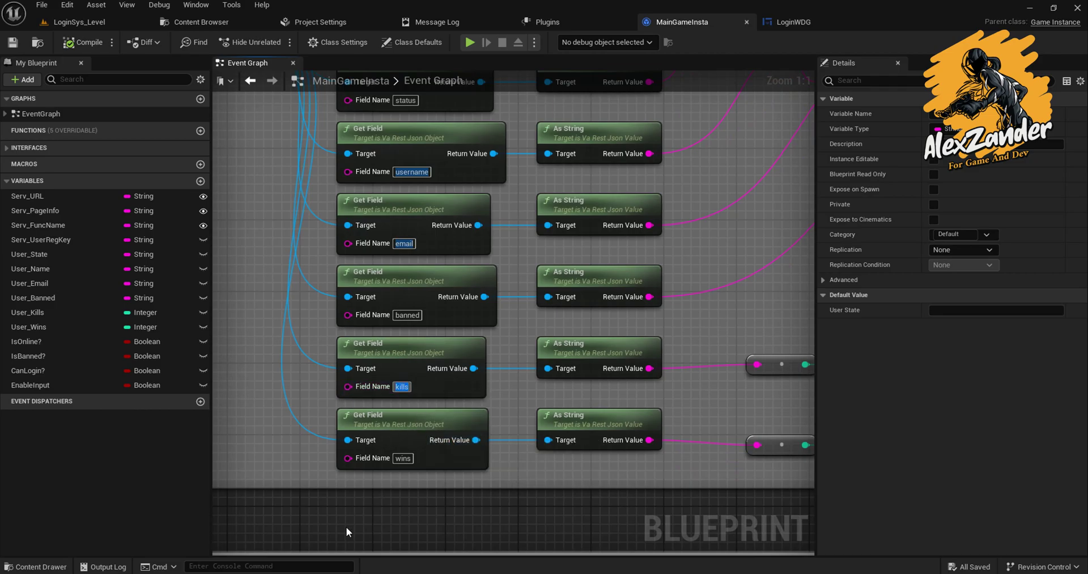
pyautogui.moveTo(168, 572)
pyautogui.click(318, 527)
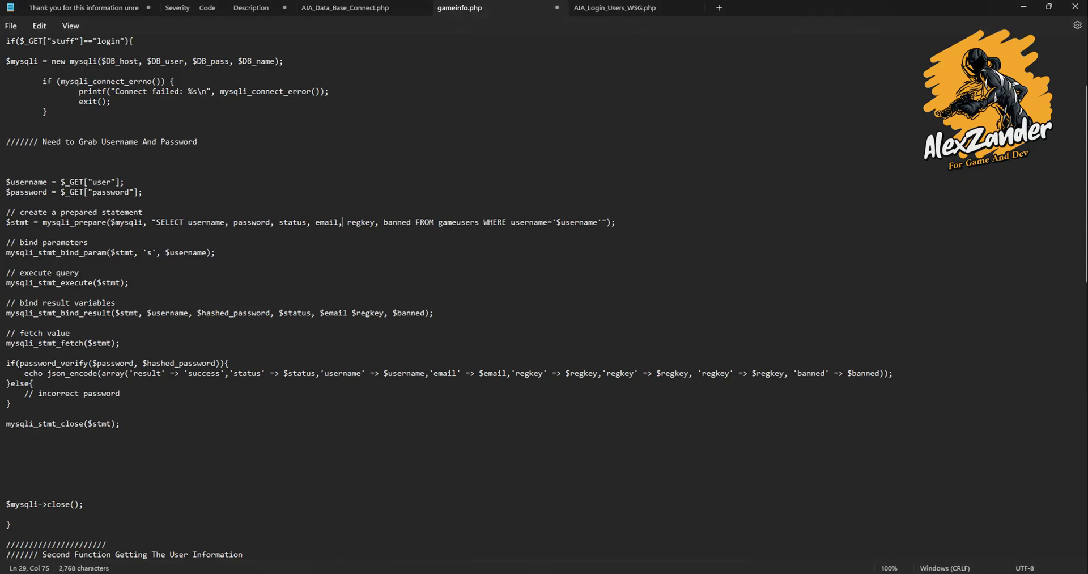
pyautogui.doubleClick(531, 375)
pyautogui.hotkey('ctrl', 'v')
pyautogui.doubleClick(578, 373)
pyautogui.hotkey('ctrl', 'v')
pyautogui.click(319, 312)
pyautogui.write('$kills,')
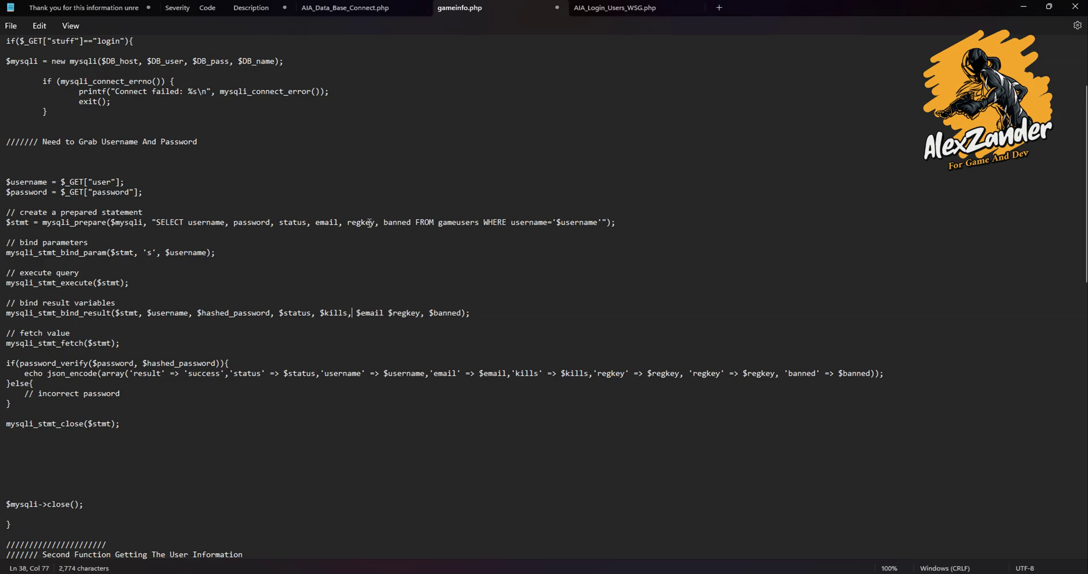
pyautogui.write(' kills,')
pyautogui.write('2')
# Add two VARCHAR(250) columns after banned in gameusers, naming the first one kills
pyautogui.click(360, 287)
pyautogui.click(269, 125)
pyautogui.click(250, 153)
pyautogui.click(269, 147)
pyautogui.click(249, 174)
pyautogui.click(330, 125)
pyautogui.write('250')
pyautogui.click(329, 146)
pyautogui.write('250')
pyautogui.click(187, 125)
pyautogui.write('kills')
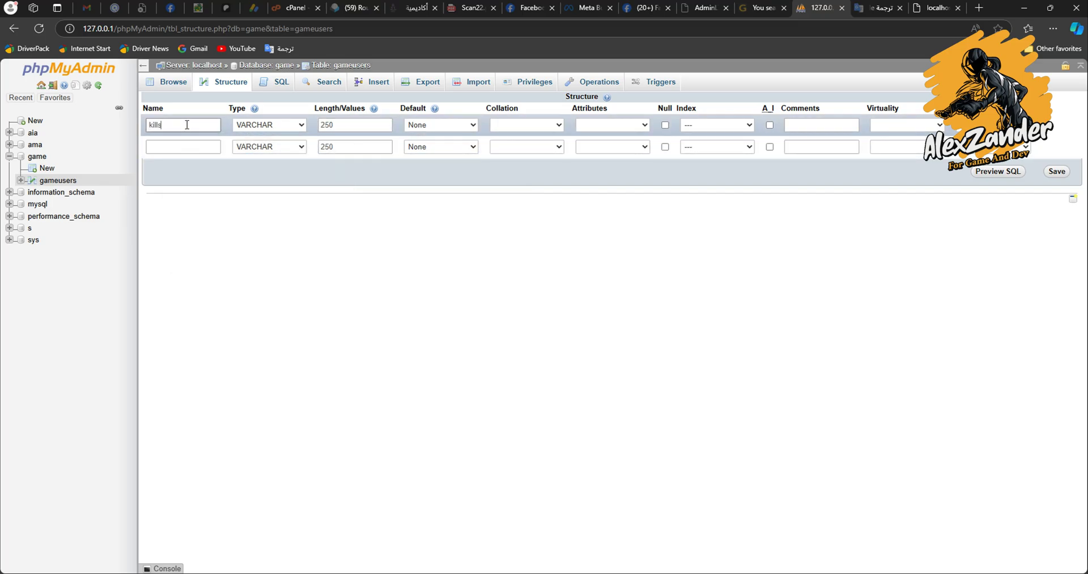
# Name the second new column wins and save both columns to gameusers
pyautogui.click(246, 547)
pyautogui.click(403, 458)
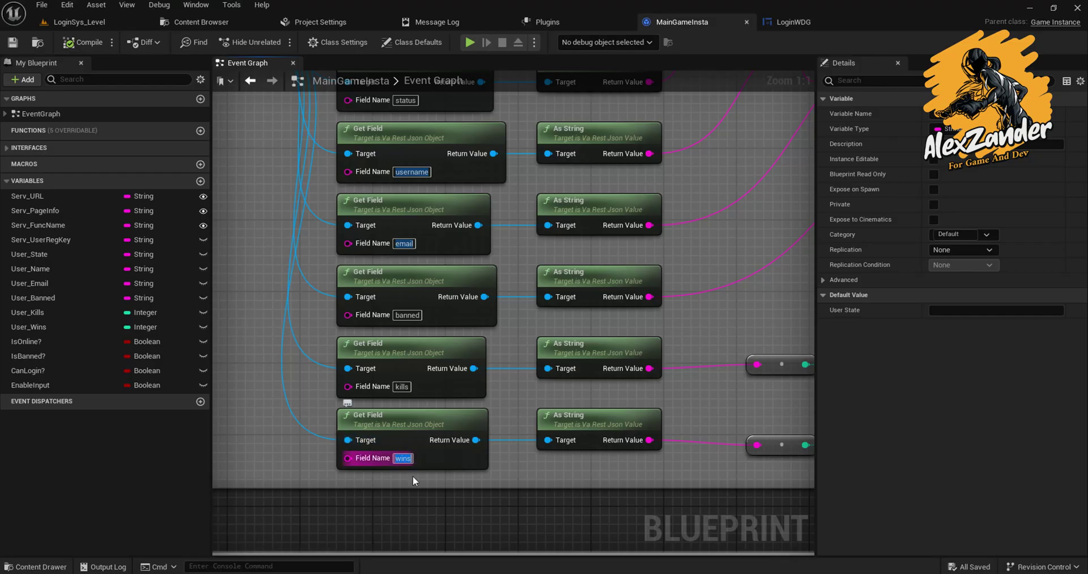
pyautogui.click(170, 527)
pyautogui.click(181, 146)
pyautogui.write('wins')
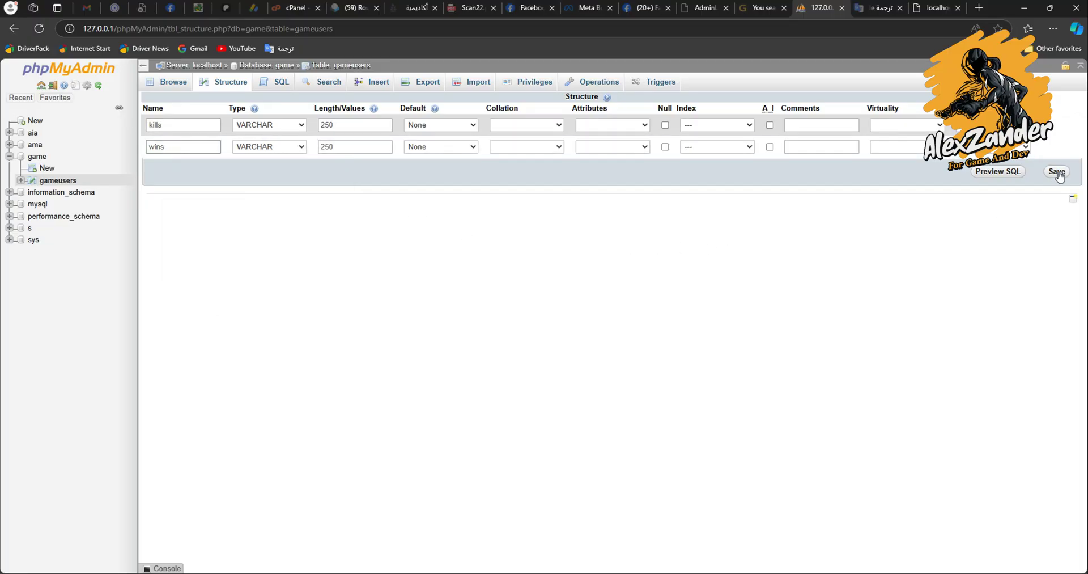
pyautogui.click(1058, 171)
pyautogui.click(222, 82)
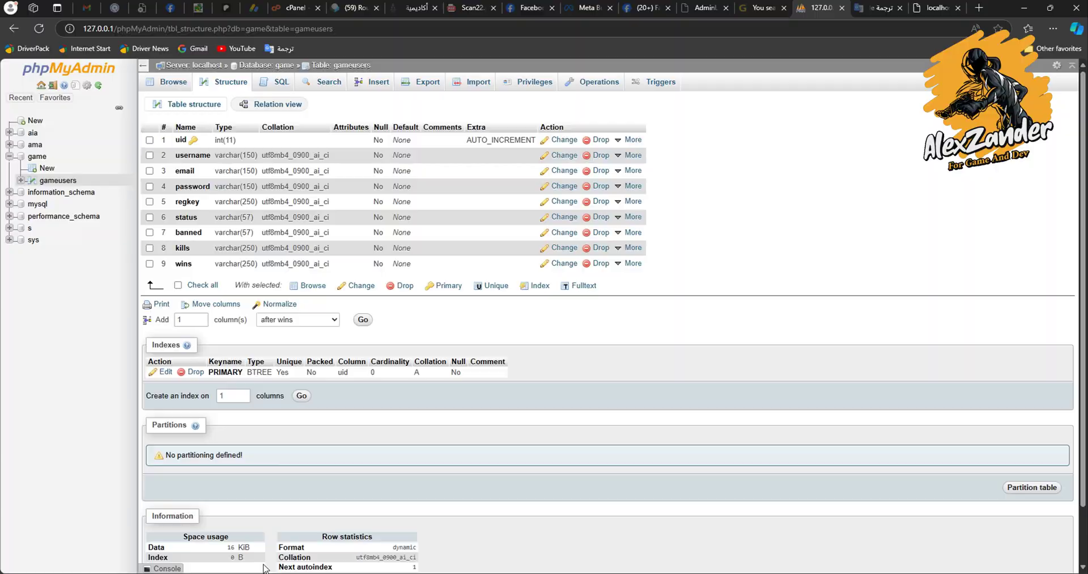
pyautogui.hotkey('alt', 'Tab')
# Add wins to the SELECT, $wins to bind_result, and a 'wins' => $wins reply pair
pyautogui.write('wins,')
pyautogui.click(352, 313)
pyautogui.write('$wins,')
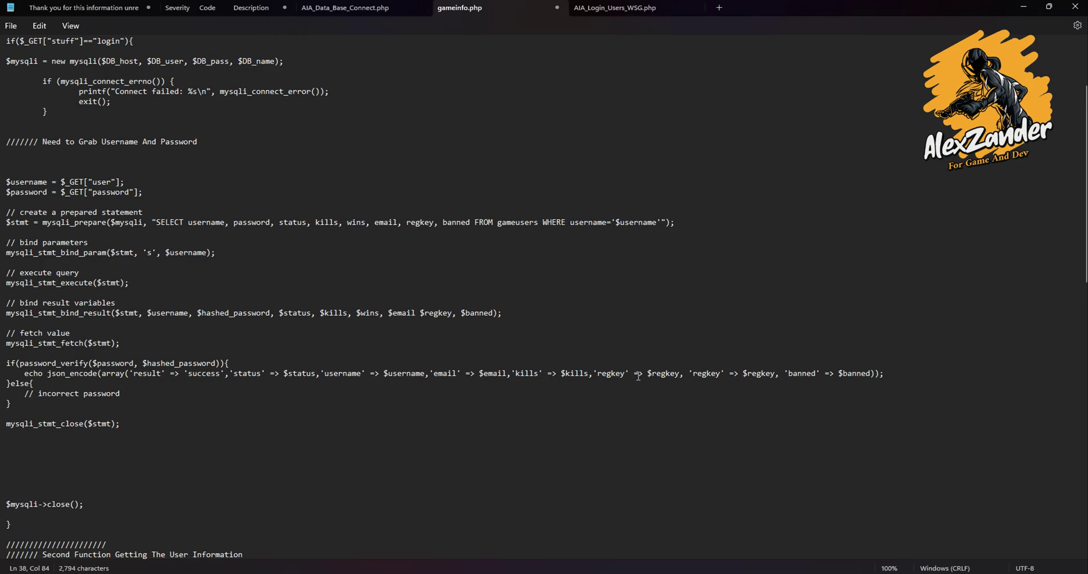
pyautogui.doubleClick(614, 373)
pyautogui.write('wins')
pyautogui.doubleClick(655, 373)
pyautogui.write('wins')
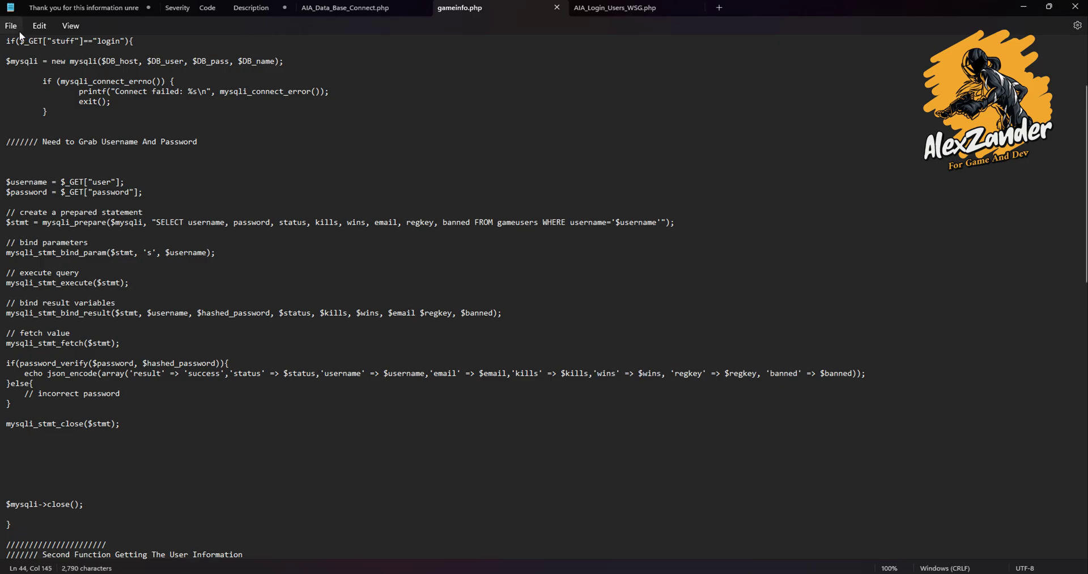
# Save gameinfo.php from the File menu
pyautogui.click(10, 25)
pyautogui.click(33, 103)
pyautogui.click(268, 164)
pyautogui.click(335, 499)
# Play the preview, log in with the test user name and password, get the connection error, and close the game
pyautogui.click(480, 38)
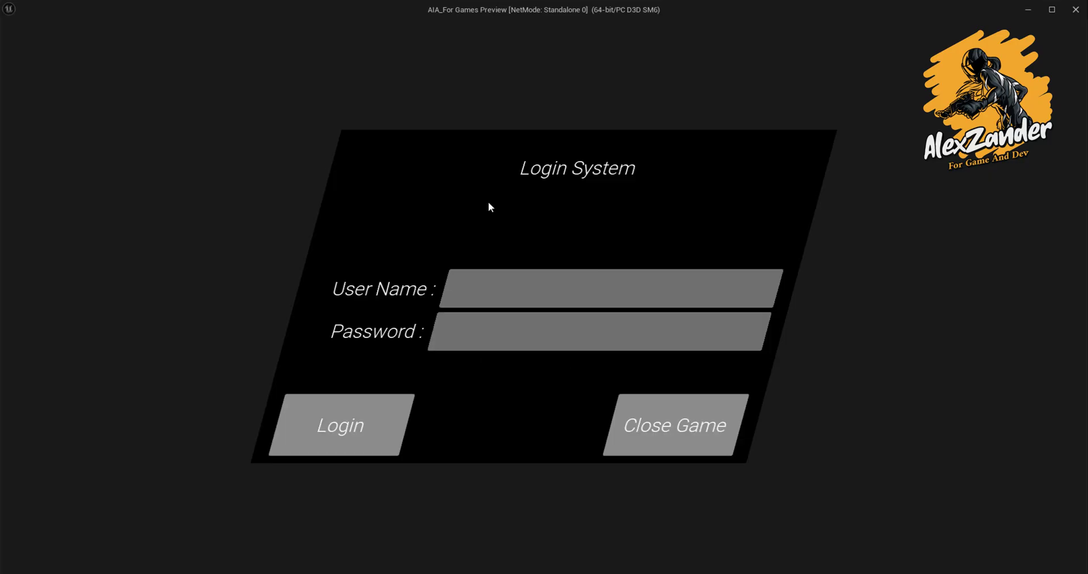
pyautogui.press('Tab')
pyautogui.click(371, 429)
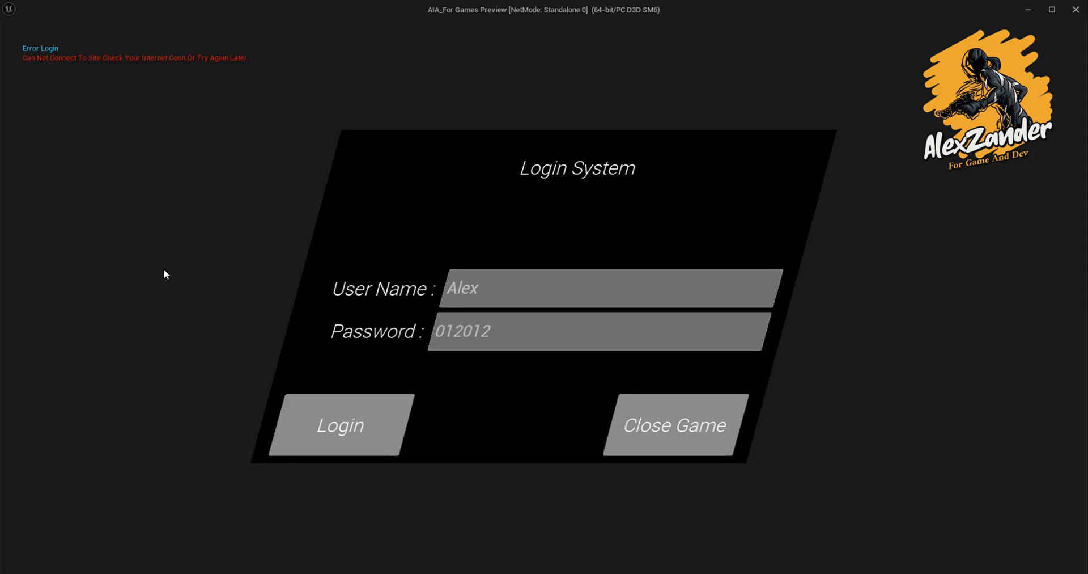
pyautogui.click(354, 440)
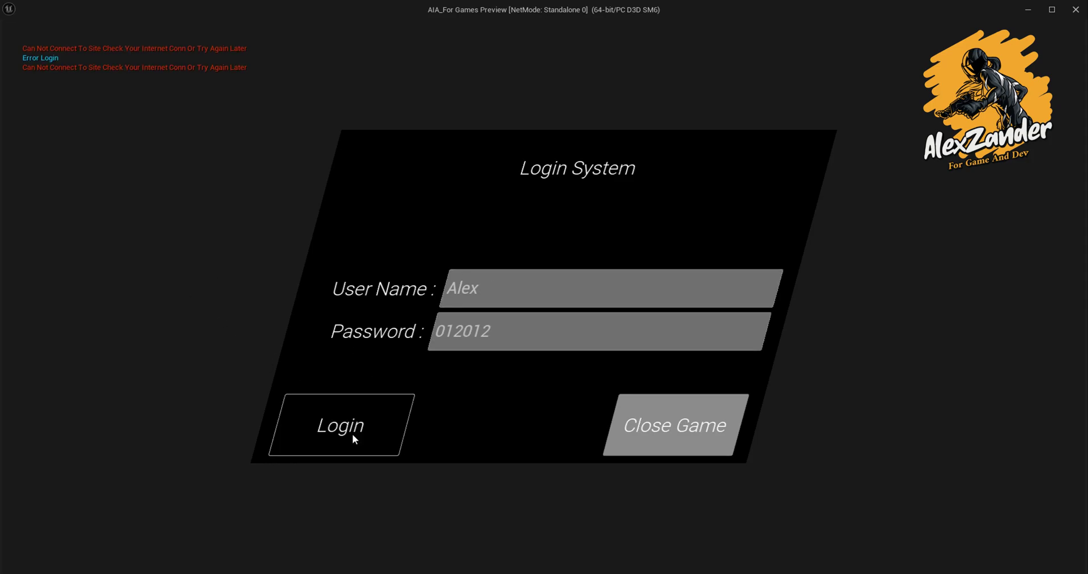
pyautogui.click(646, 448)
pyautogui.scroll(-10, 449, 319)
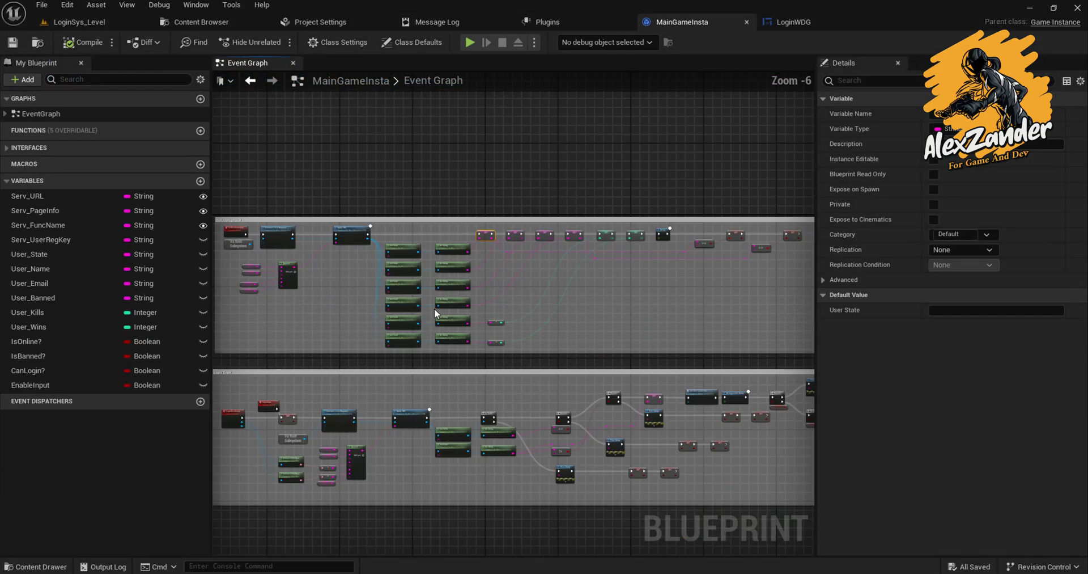
# Add the missing comma after $email in bind_result and save gameinfo.php
pyautogui.scroll(10, 630, 248)
pyautogui.moveTo(641, 323)
pyautogui.mouseDown(button='right')
pyautogui.moveTo(247, 324)
pyautogui.moveTo(401, 324)
pyautogui.mouseUp(button='right')
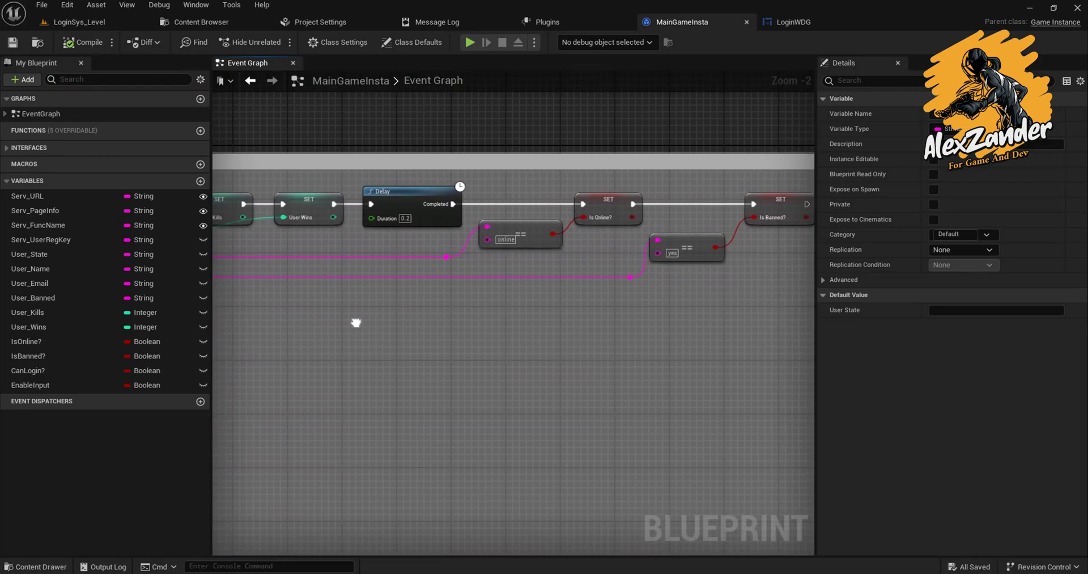
pyautogui.scroll(-2, 489, 297)
pyautogui.moveTo(489, 298); pyautogui.dragTo(521, 412, button='right')
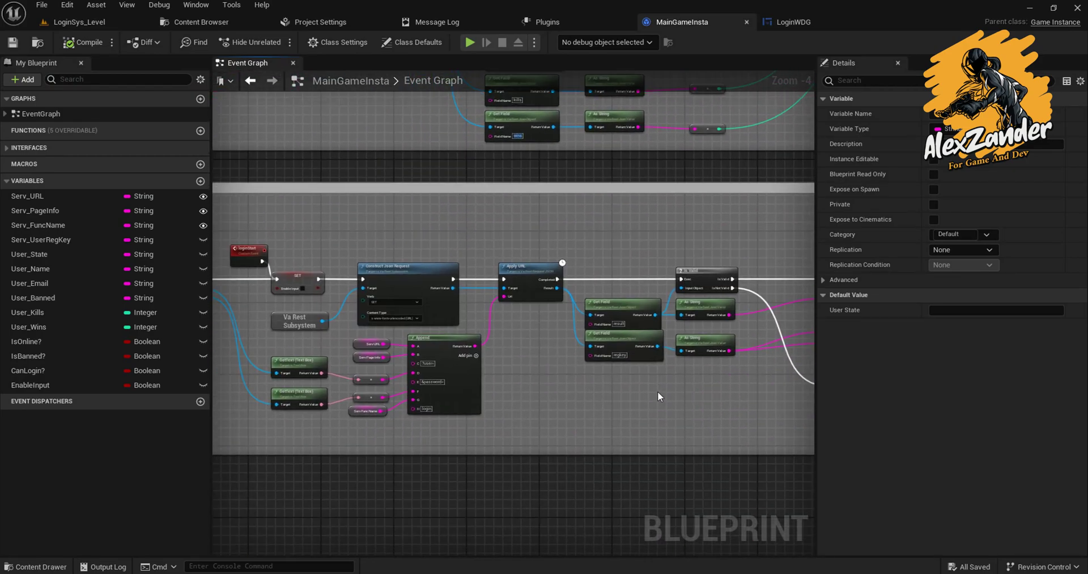
pyautogui.moveTo(658, 392); pyautogui.dragTo(576, 375, button='right')
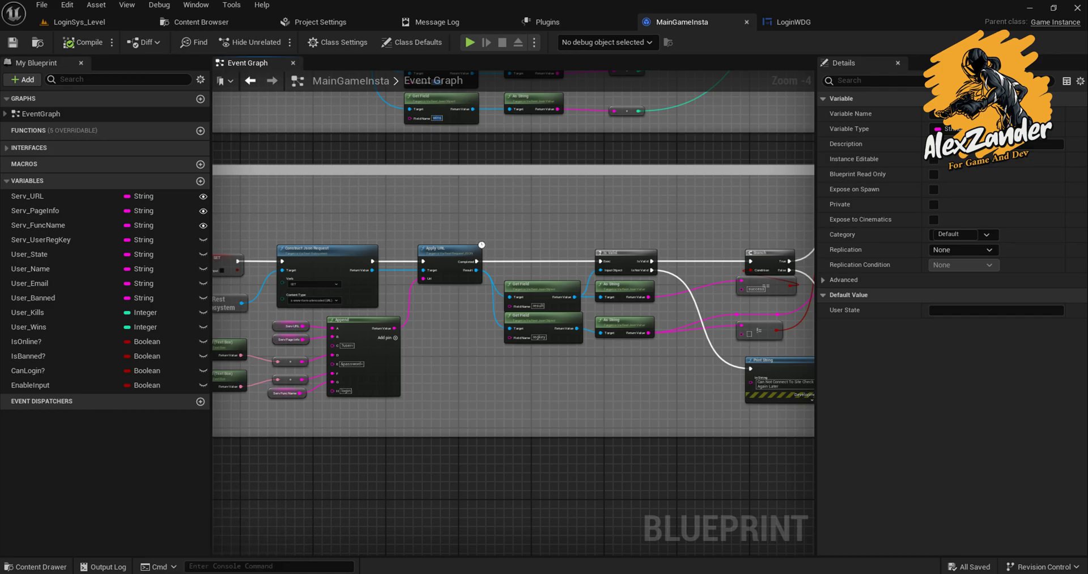
pyautogui.click(255, 566)
pyautogui.click(416, 312)
pyautogui.write(',')
pyautogui.click(18, 26)
pyautogui.click(26, 100)
# Relaunch the game preview and enter the test account's user name
pyautogui.hotkey('alt', 'Tab')
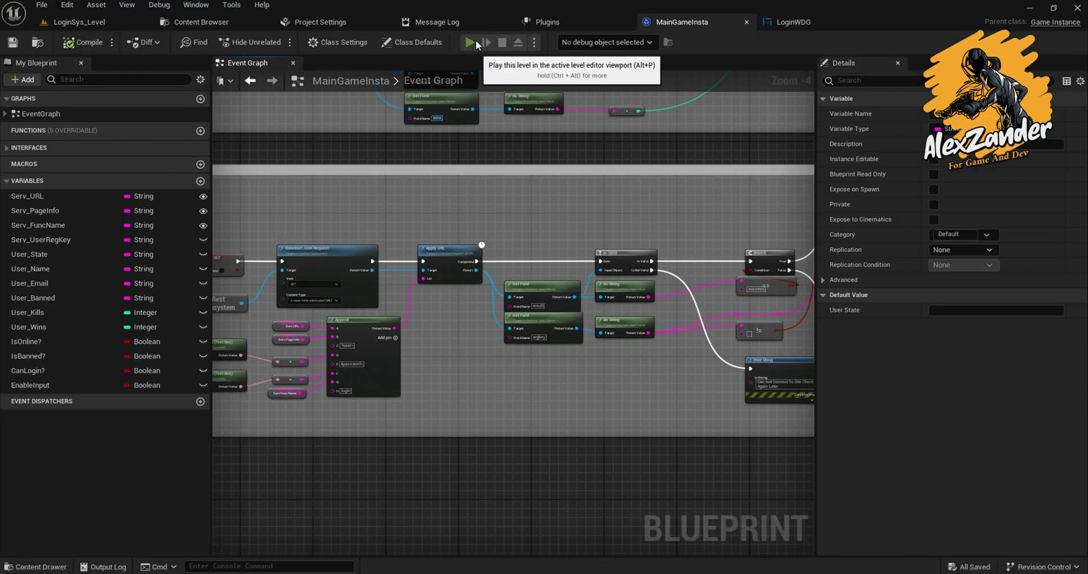
pyautogui.click(475, 39)
pyautogui.write('Alex')
pyautogui.press('Tab')
# Enter the password to log in successfully, close the preview, and view LoginWDG's event graph
pyautogui.click(382, 427)
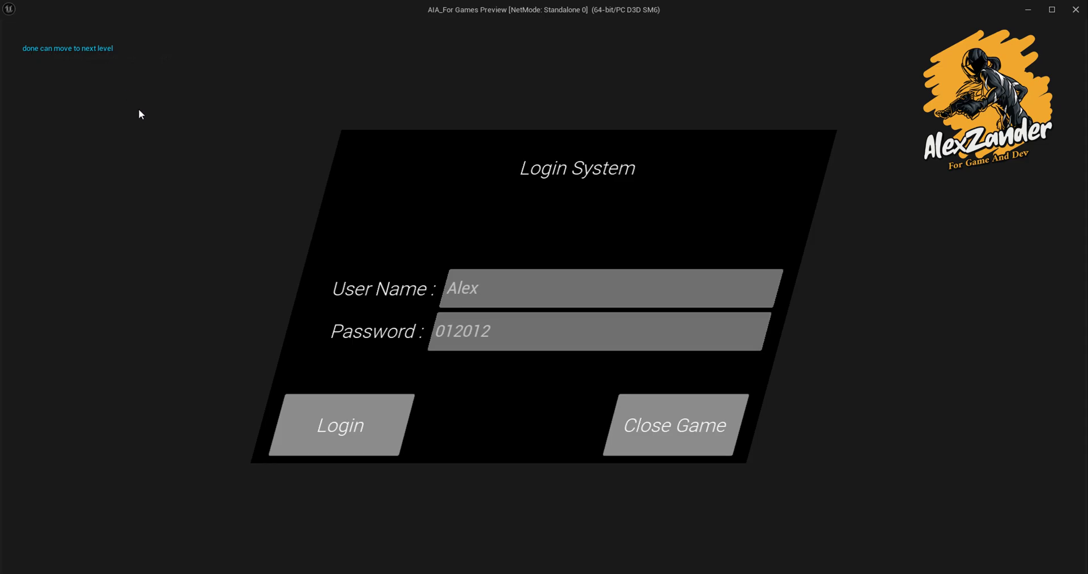
pyautogui.click(688, 442)
pyautogui.click(785, 23)
pyautogui.scroll(2, 465, 253)
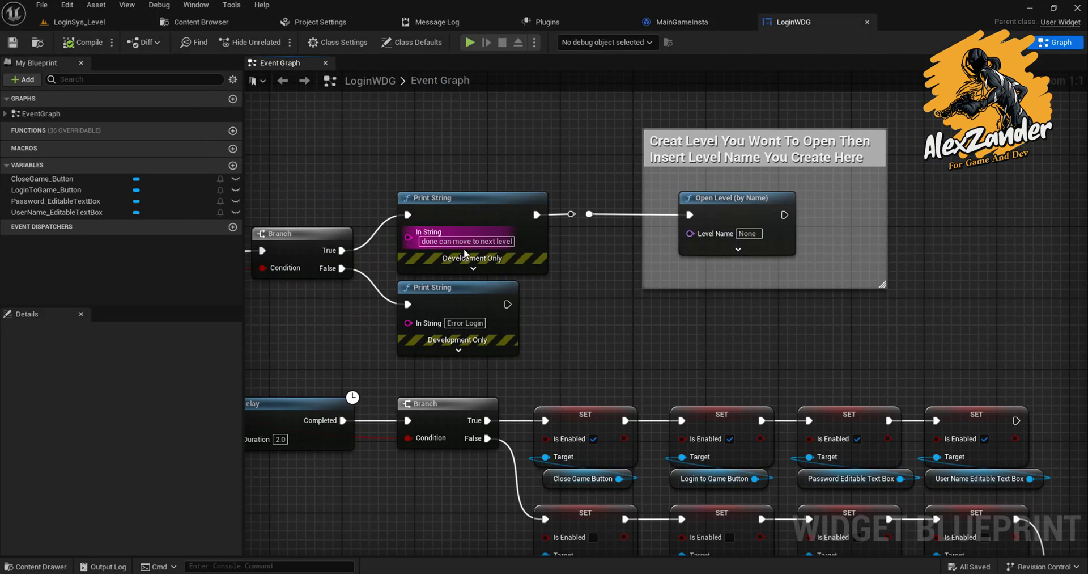